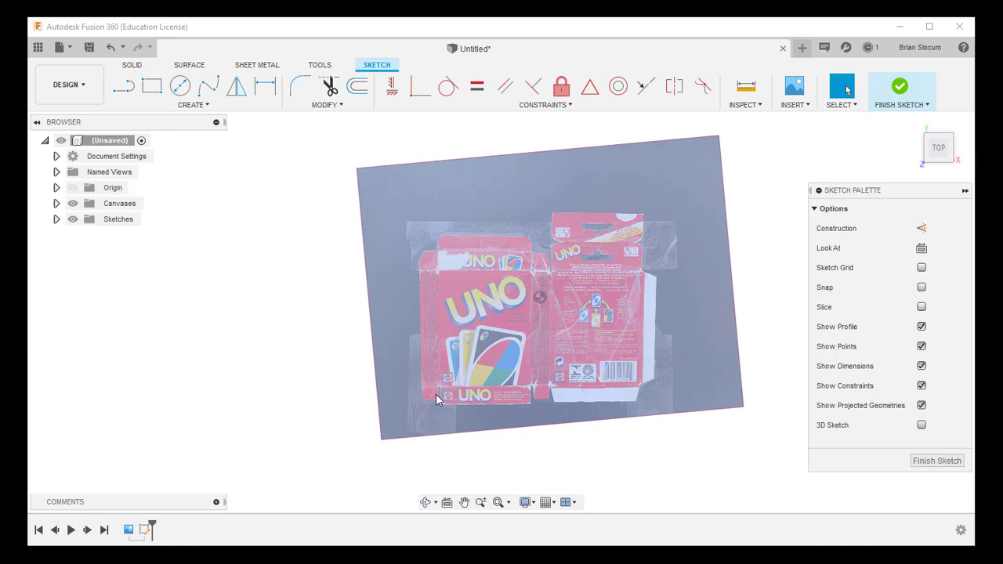
Examine the flaps, folds and edges of the unfolded UNO box on the canvas image
scroll(461, 265, down, 1)
scroll(462, 263, up, 3)
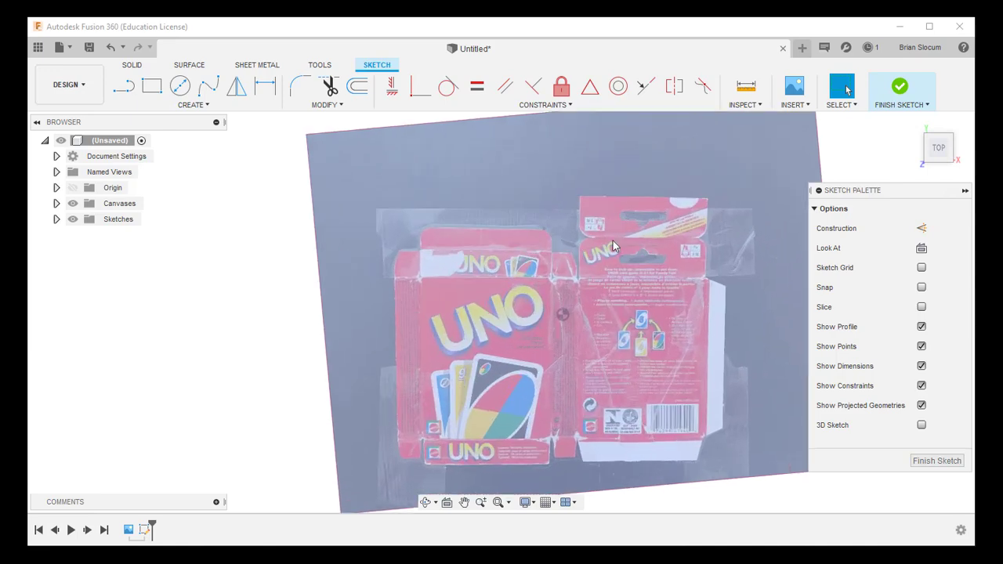
scroll(608, 250, up, 3)
middle_drag(589, 254, 615, 266)
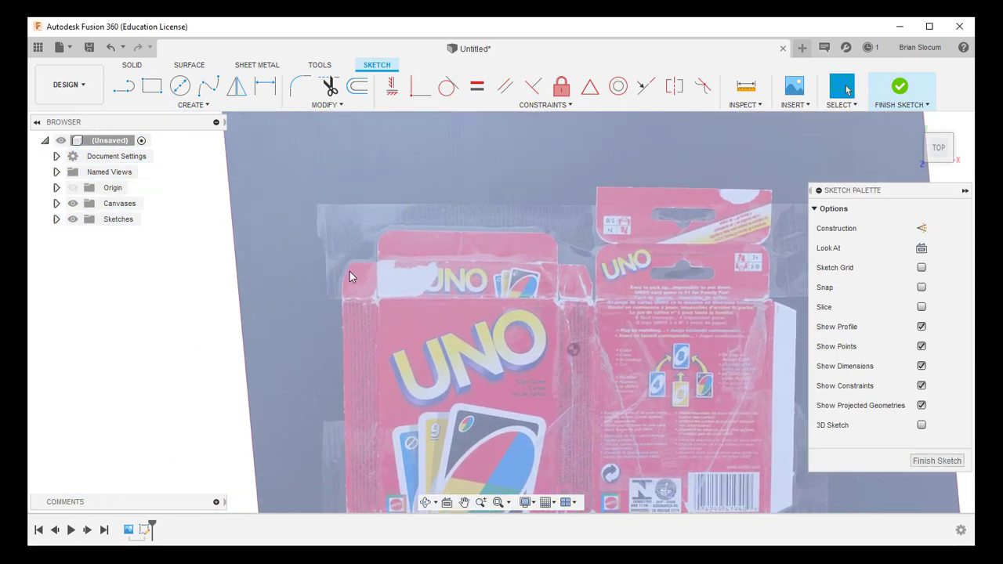
scroll(347, 274, up, 4)
scroll(347, 273, down, 2)
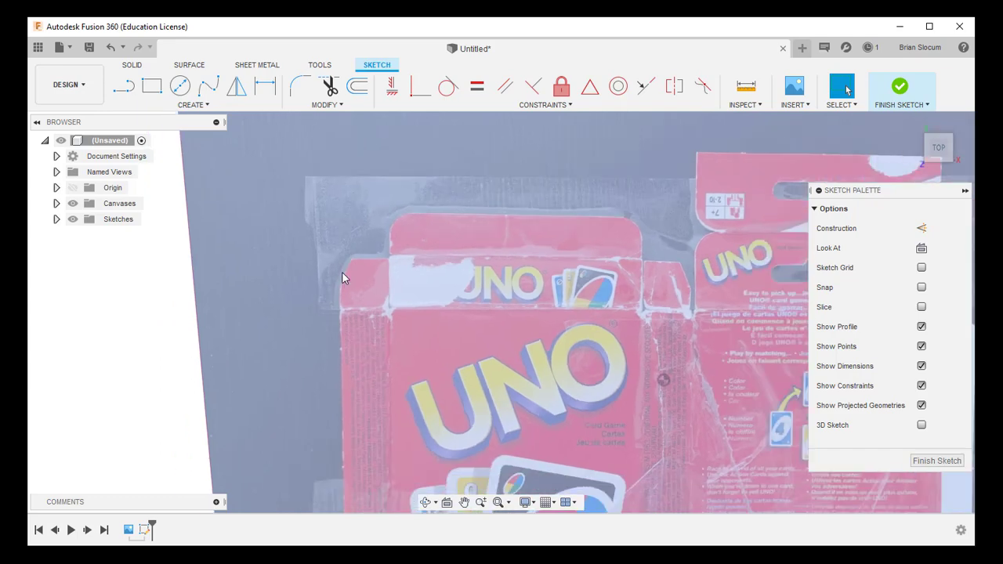
scroll(397, 274, down, 3)
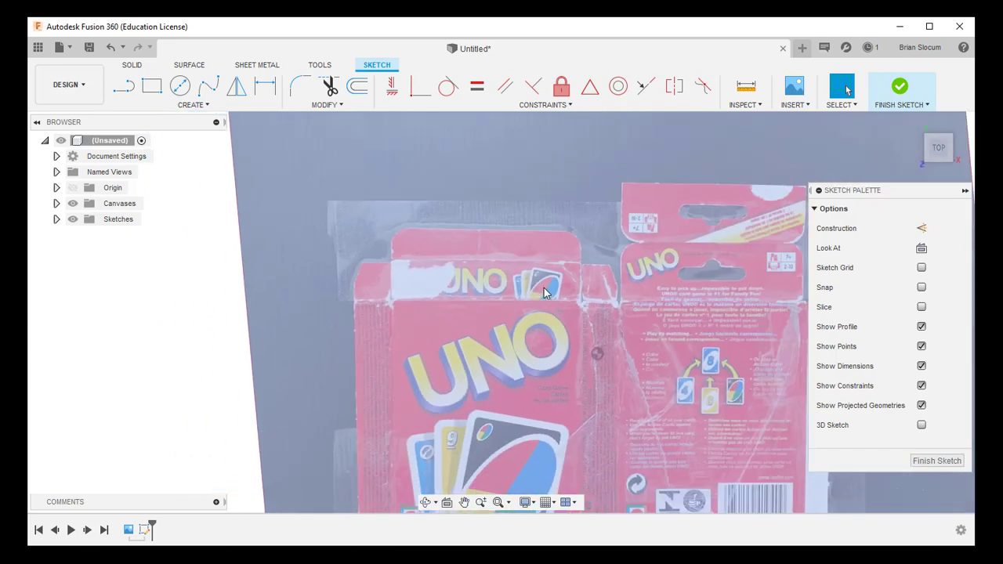
middle_drag(397, 280, 293, 270)
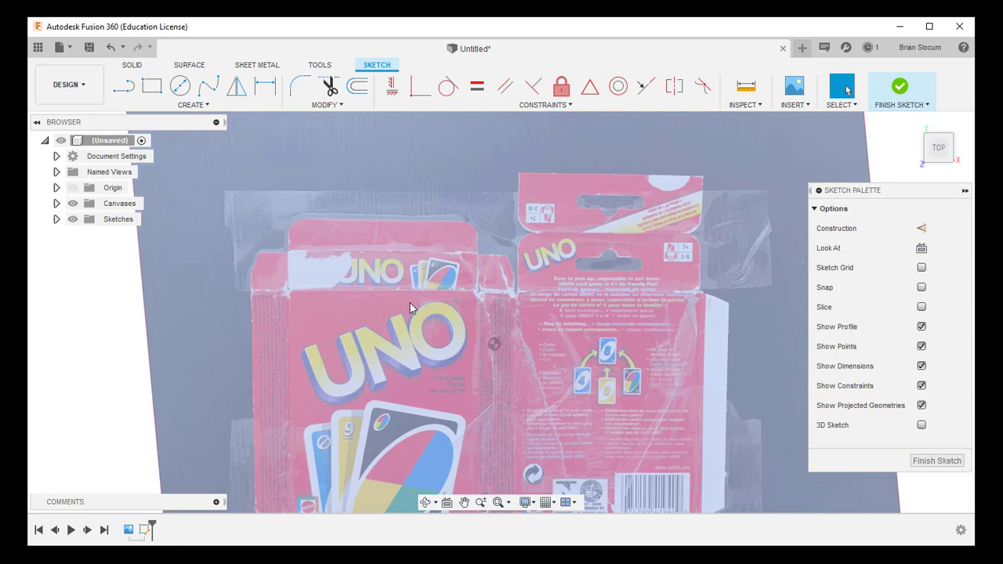
scroll(412, 309, up, 1)
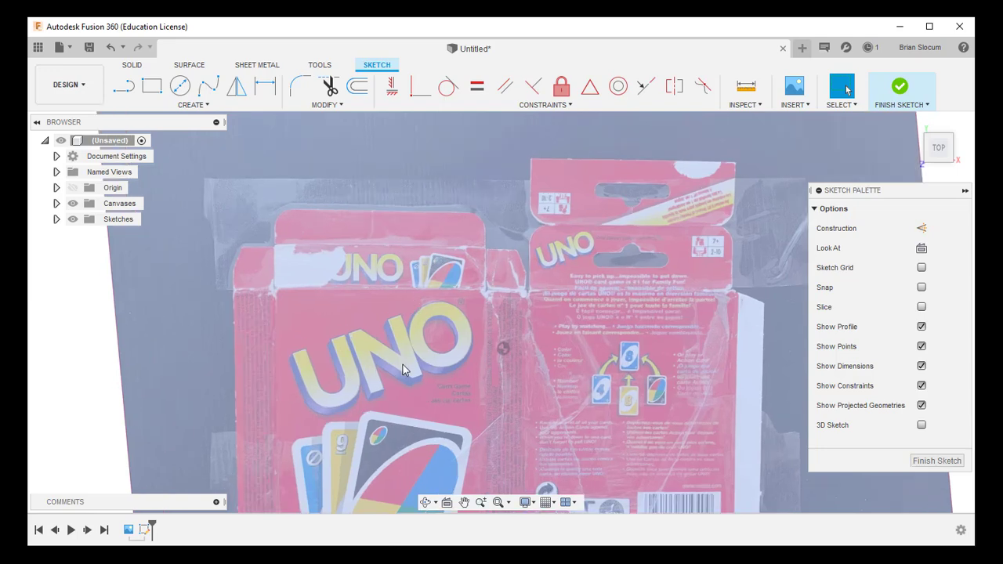
scroll(402, 365, down, 1)
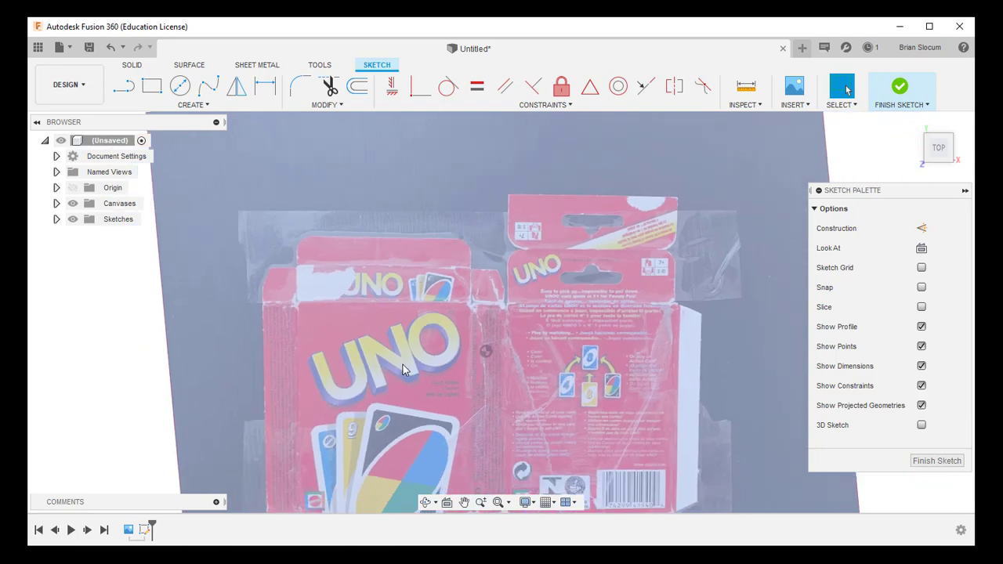
mouse_move(406, 373)
middle_down()
mouse_move(439, 264)
mouse_move(439, 287)
middle_up()
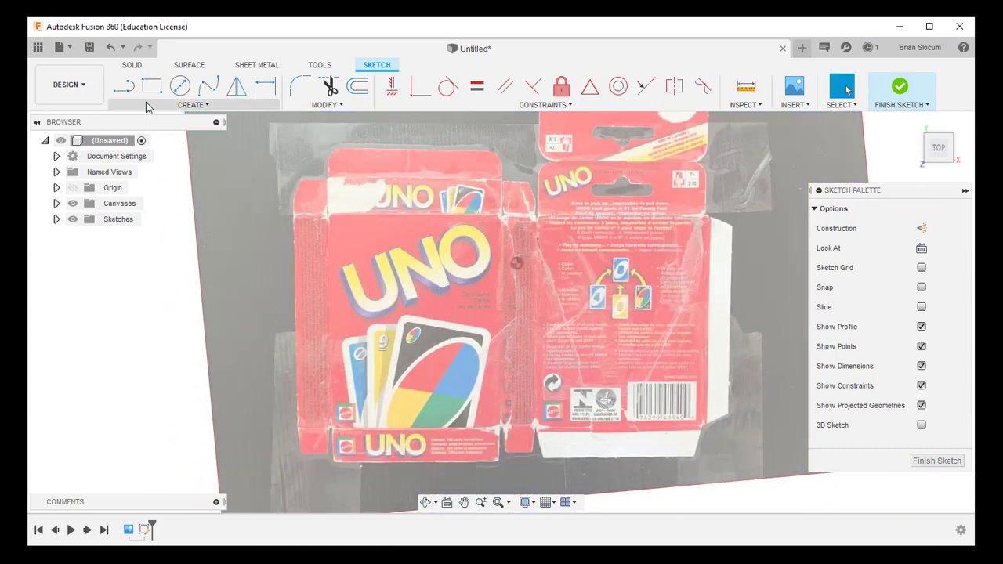
Sketch a vertical line about 114 mm long up the outer edge of the narrow side panel, aligning it with the box edge
click(125, 89)
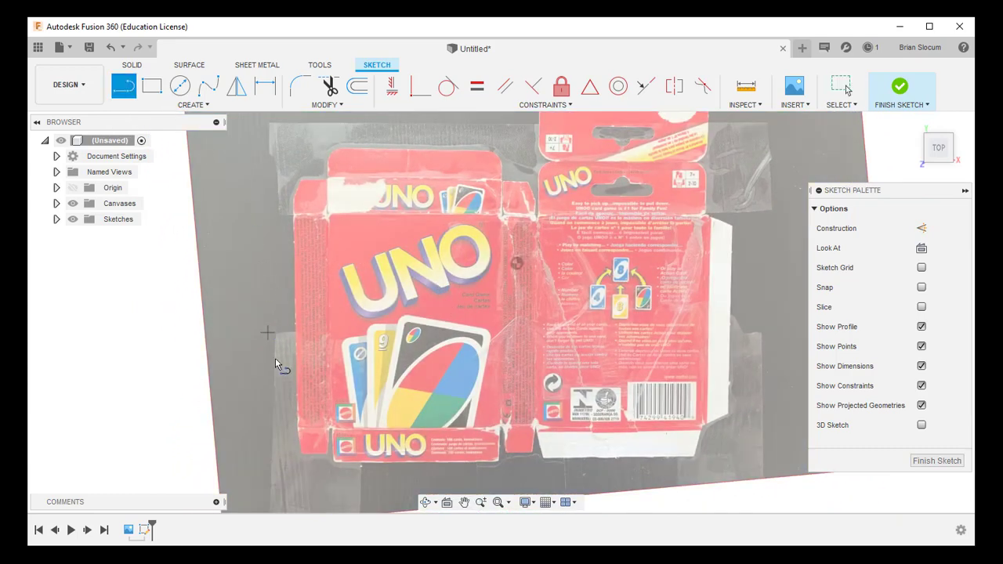
scroll(304, 441, up, 5)
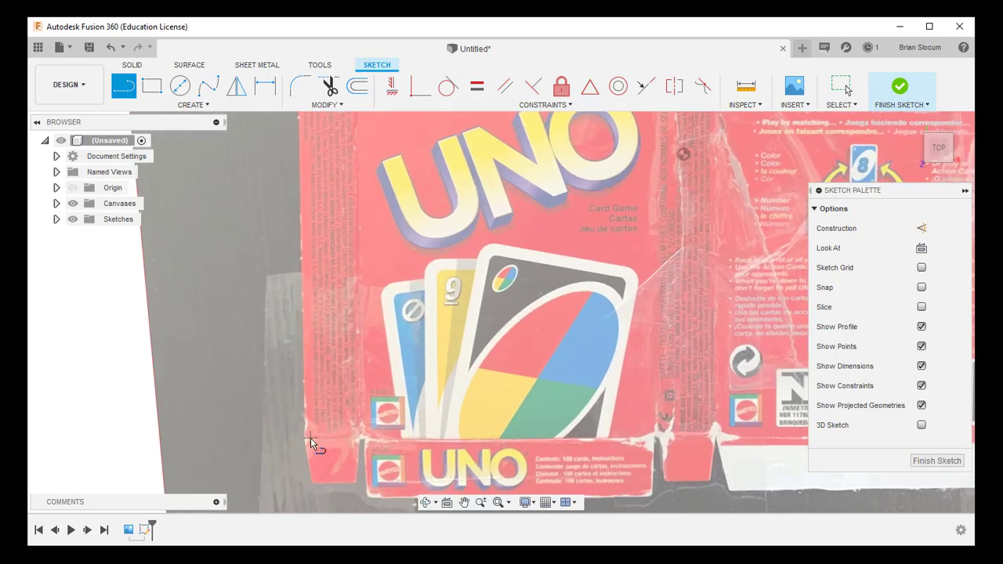
click(305, 438)
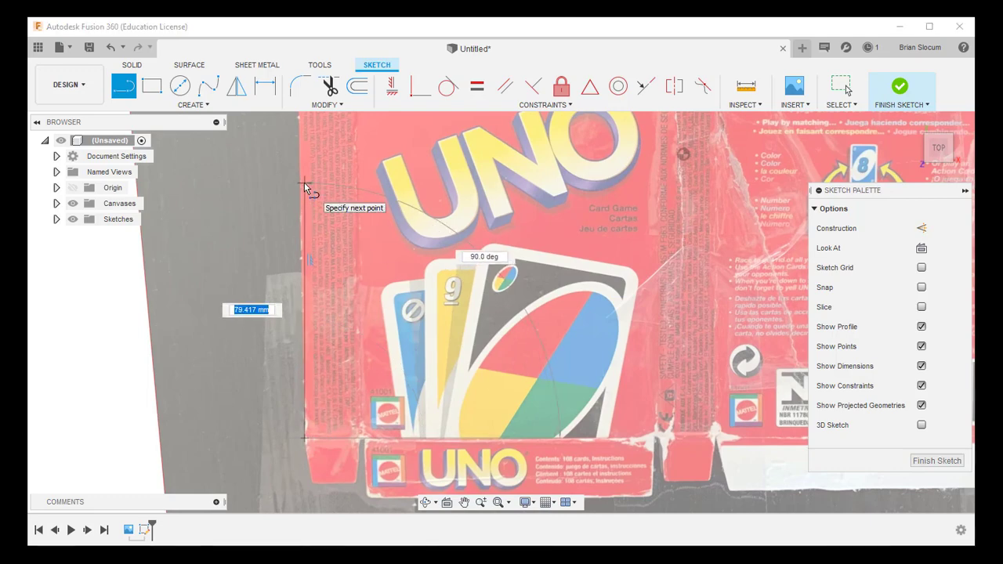
middle_drag(305, 183, 318, 318)
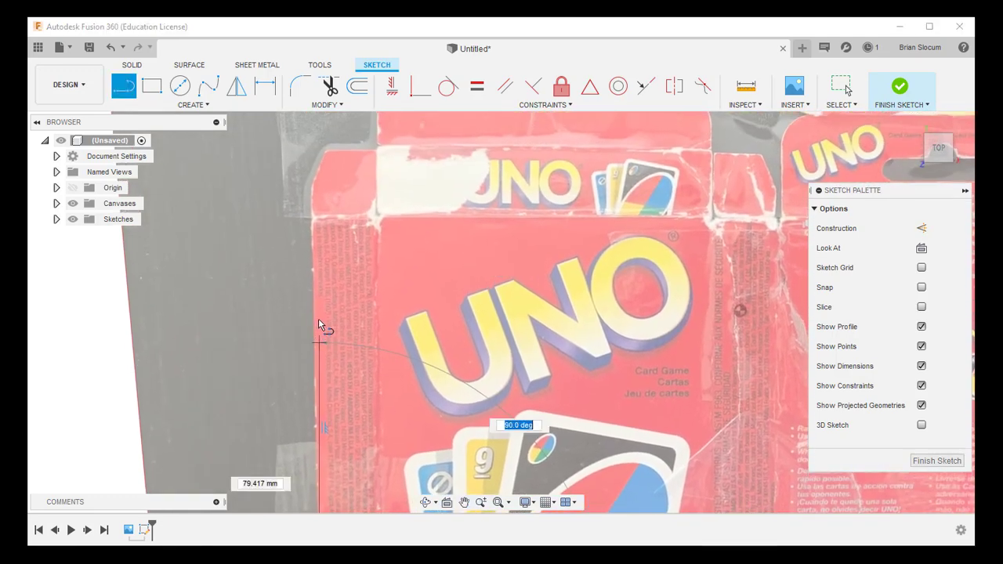
click(319, 220)
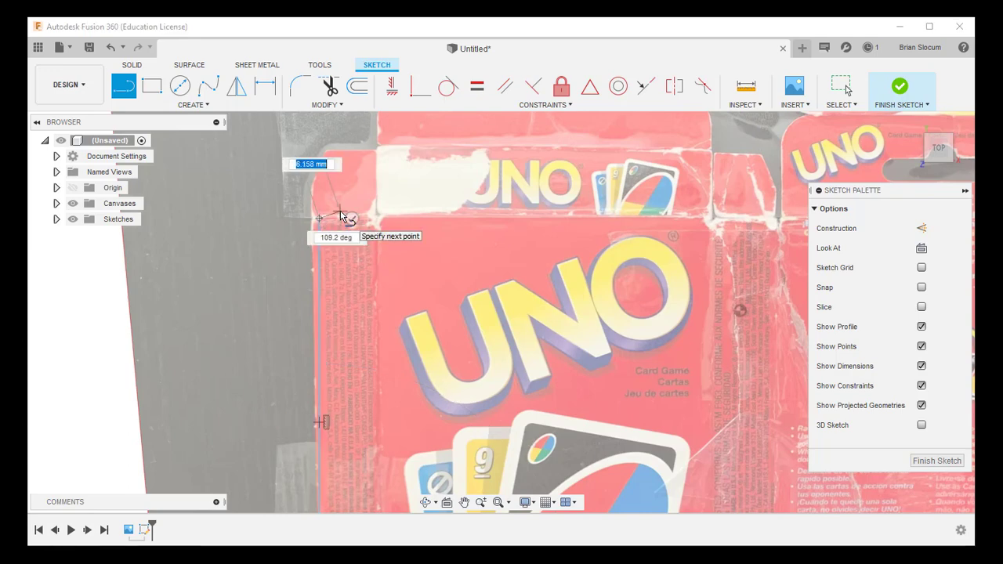
key(Escape)
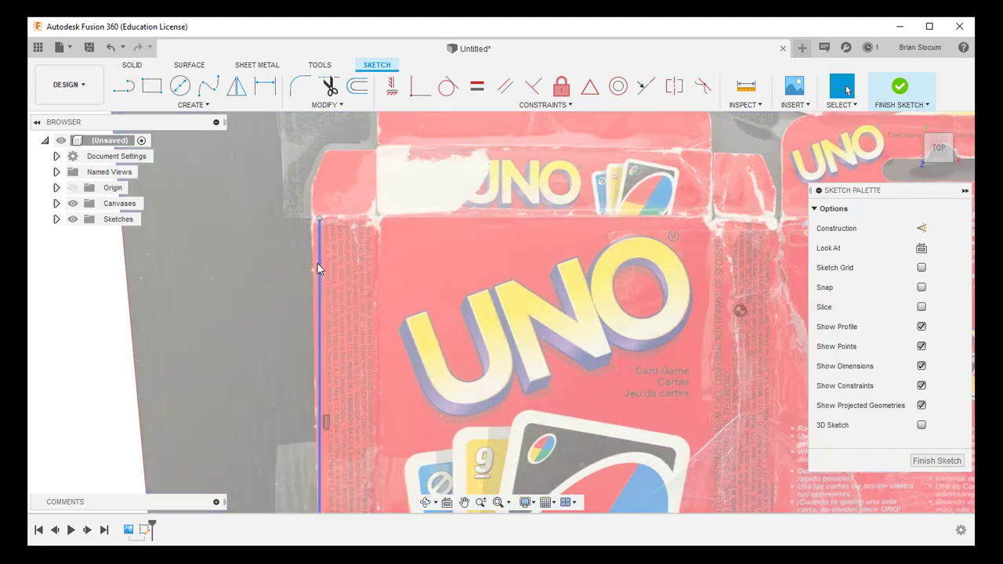
click(311, 266)
drag(309, 271, 312, 268)
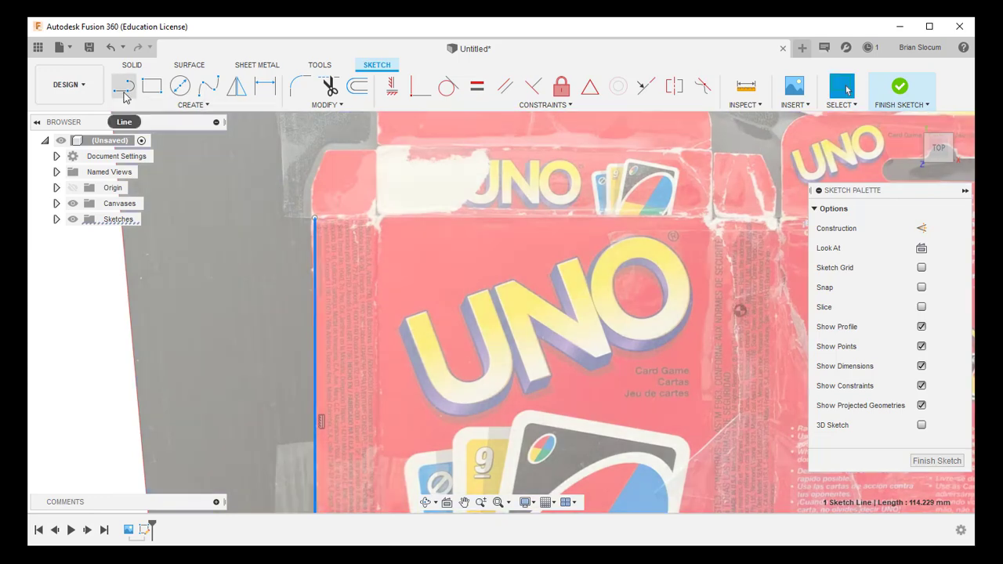
Trace the side panel's upper flap from the vertical line's upper end with a slanted edge, rounded corner and straight edges down to the fold
click(123, 86)
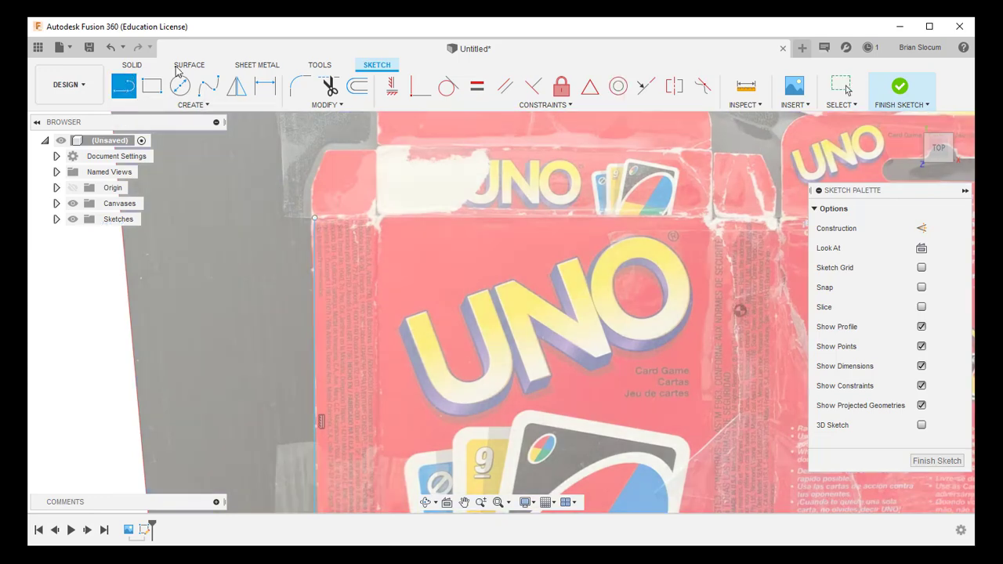
click(314, 217)
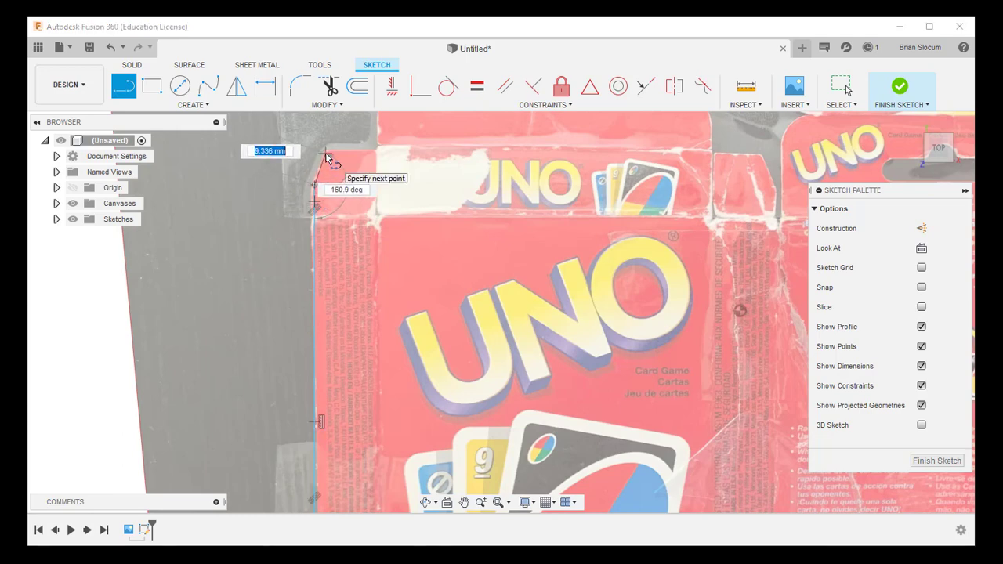
scroll(327, 157, up, 5)
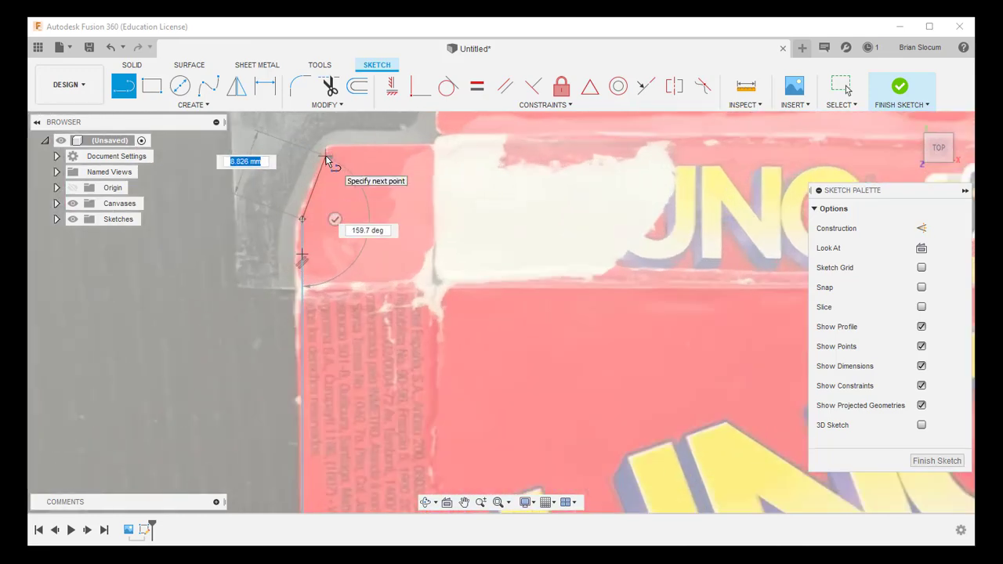
click(325, 156)
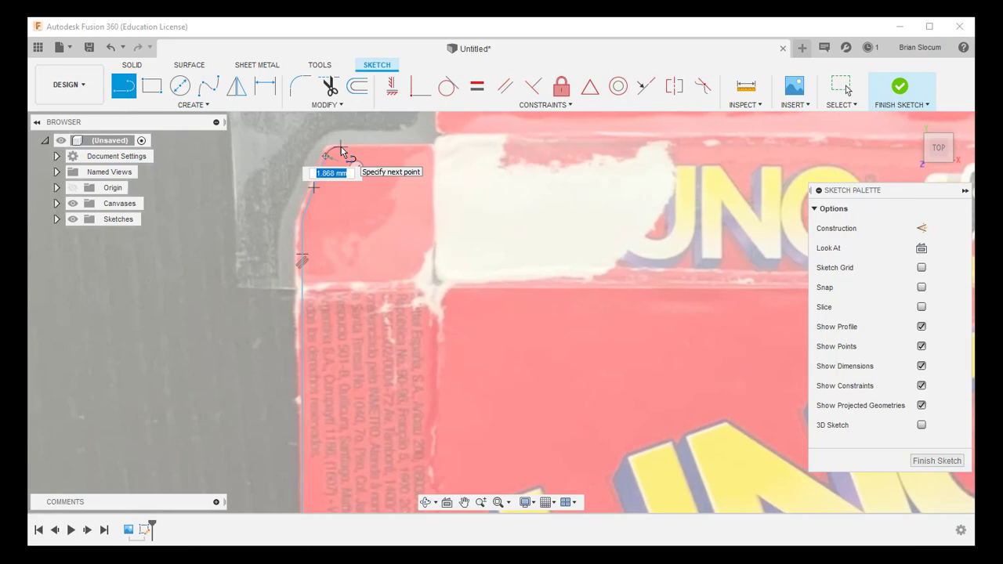
click(340, 148)
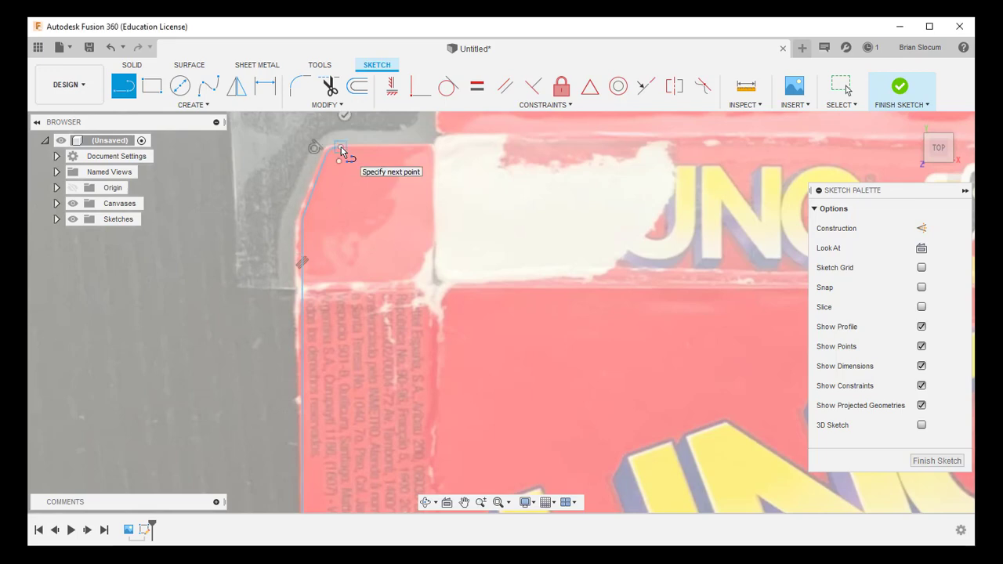
click(429, 147)
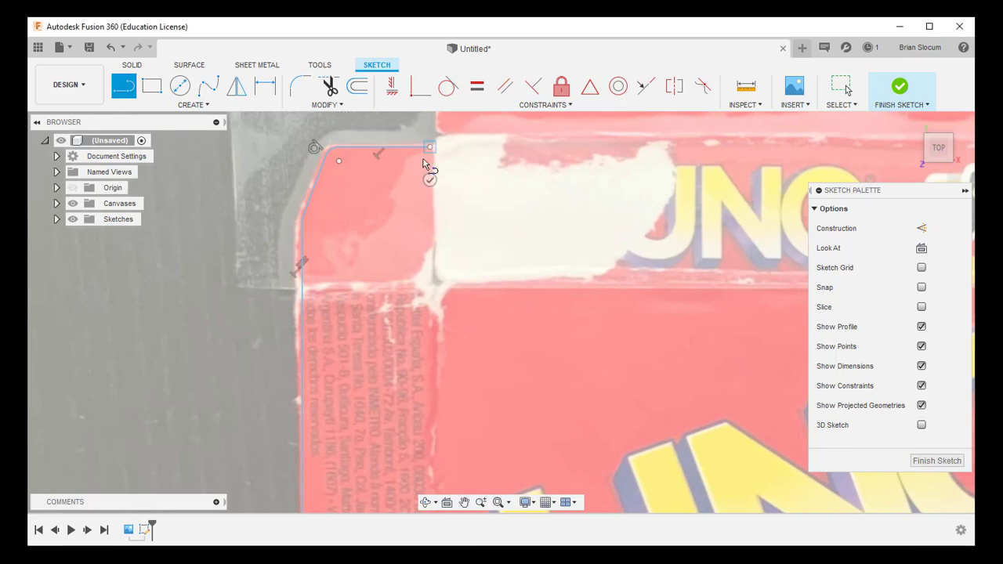
click(429, 287)
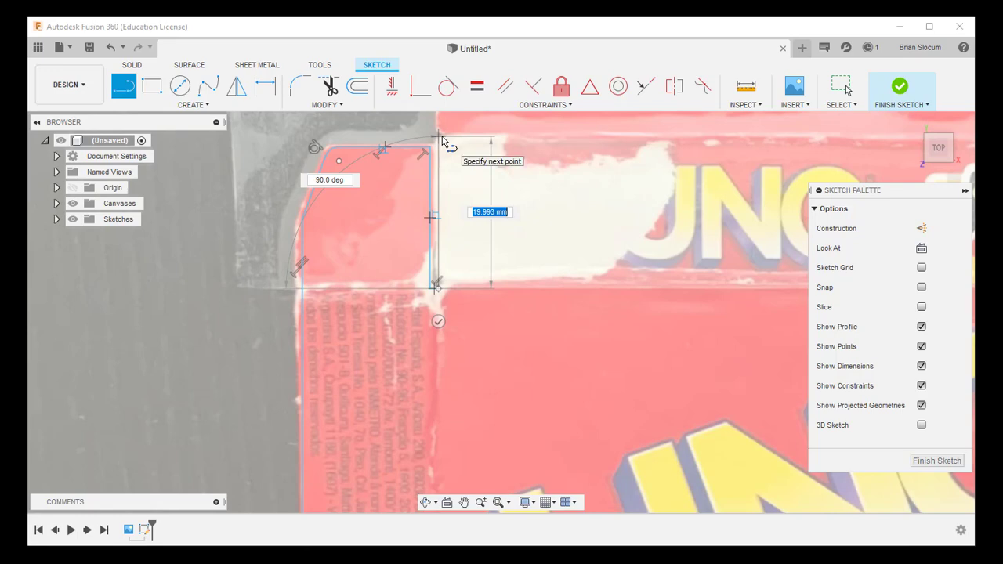
Trace the front panel's top flap with a vertical edge, a tangent corner arc and a top edge about 80 mm long
scroll(441, 137, up, 1)
scroll(441, 137, down, 3)
middle_drag(441, 137, 422, 327)
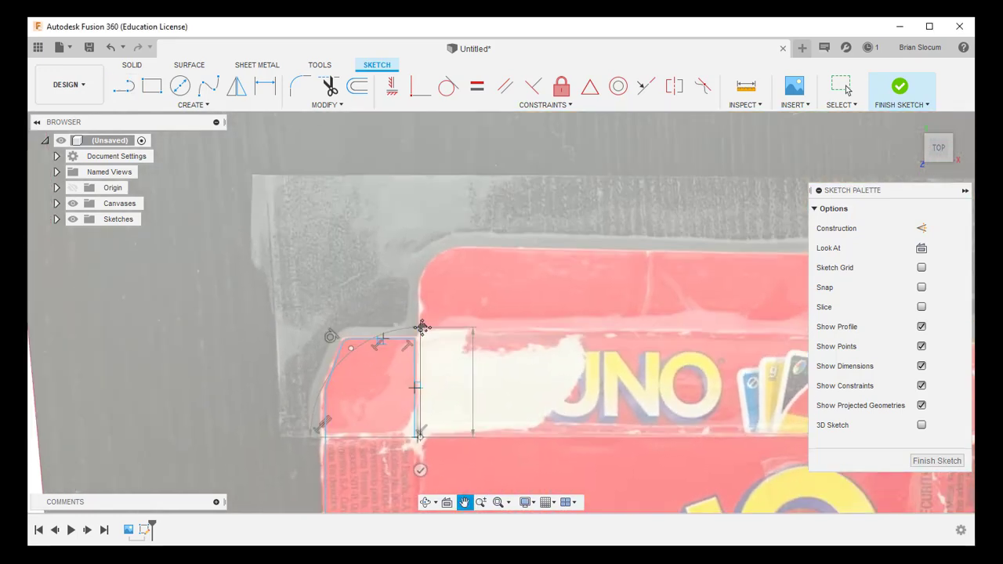
click(421, 282)
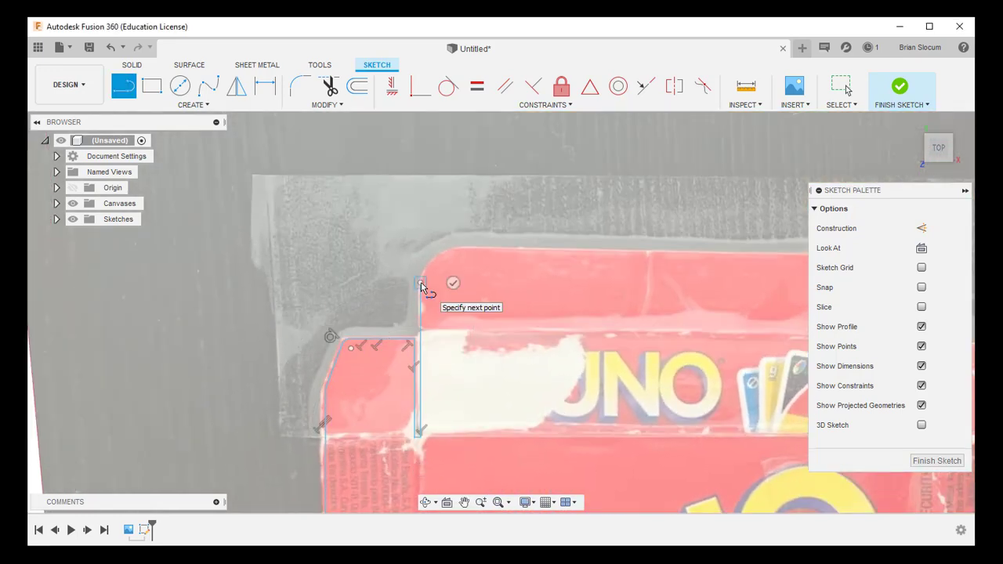
drag(421, 282, 456, 249)
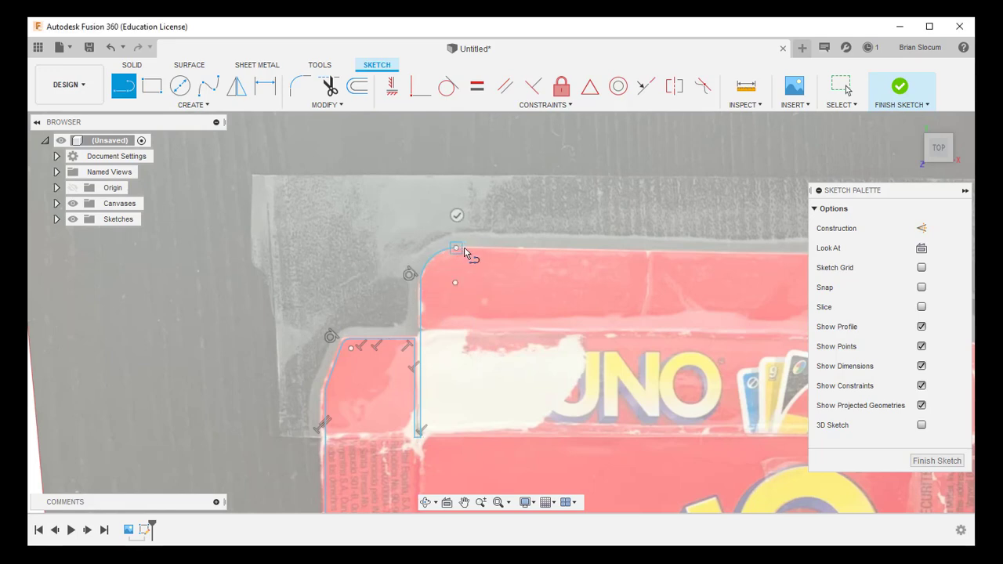
scroll(476, 247, up, 3)
scroll(482, 249, down, 5)
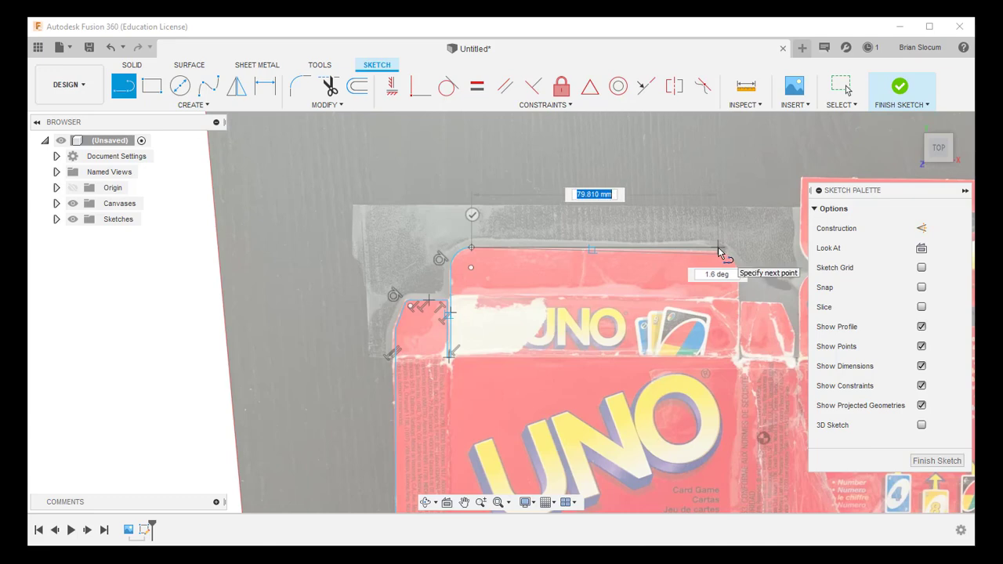
click(717, 250)
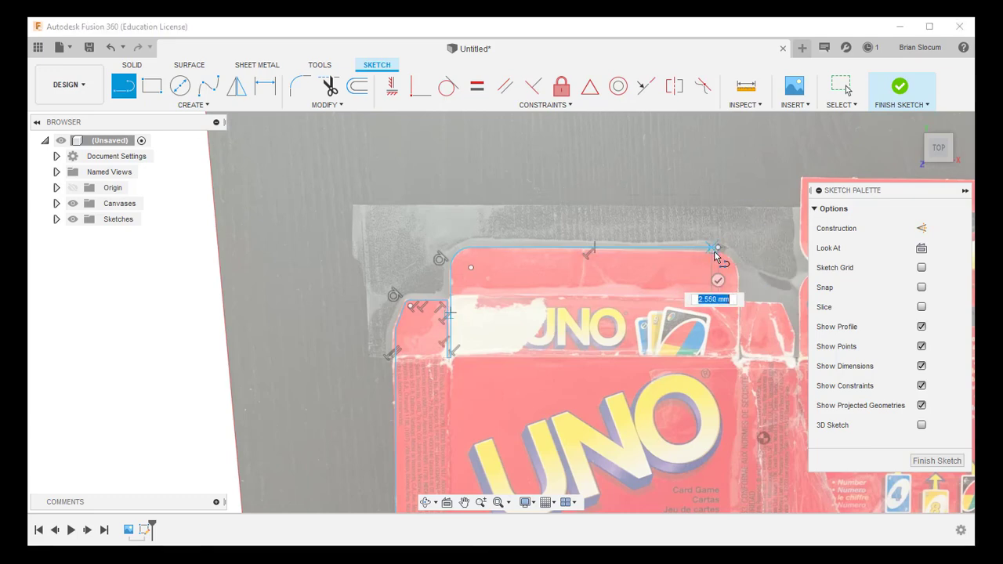
scroll(716, 258, up, 4)
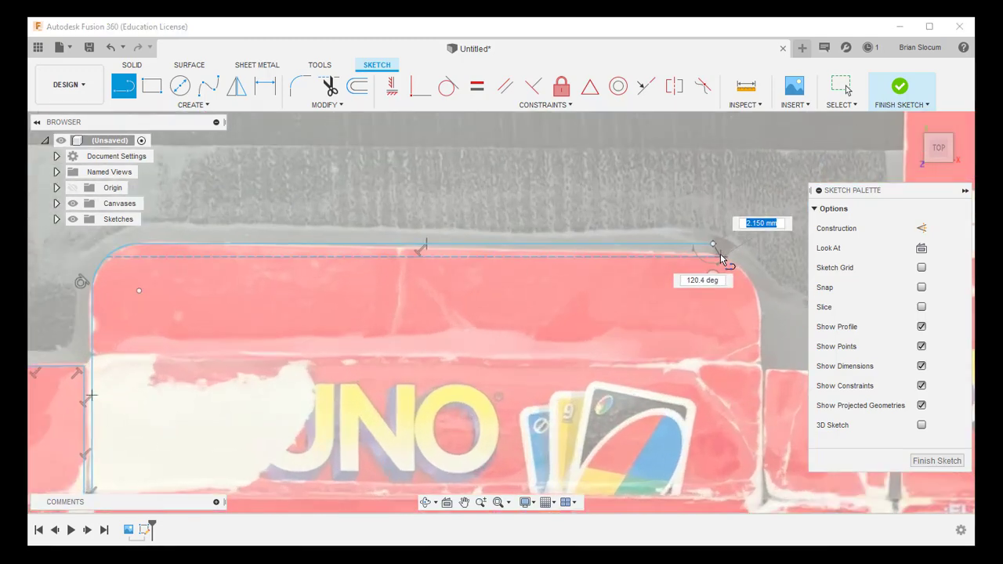
scroll(719, 259, up, 2)
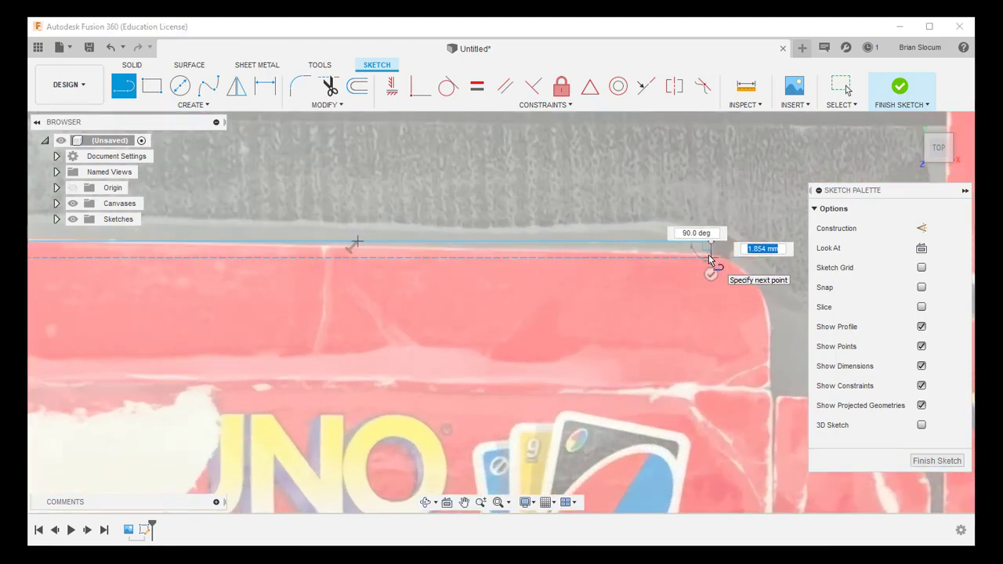
click(710, 260)
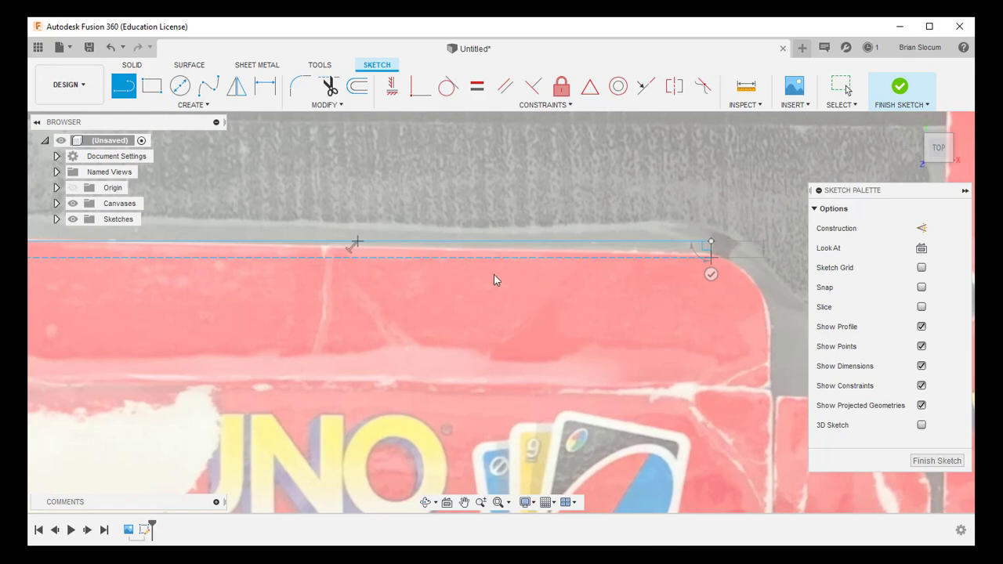
key(Escape)
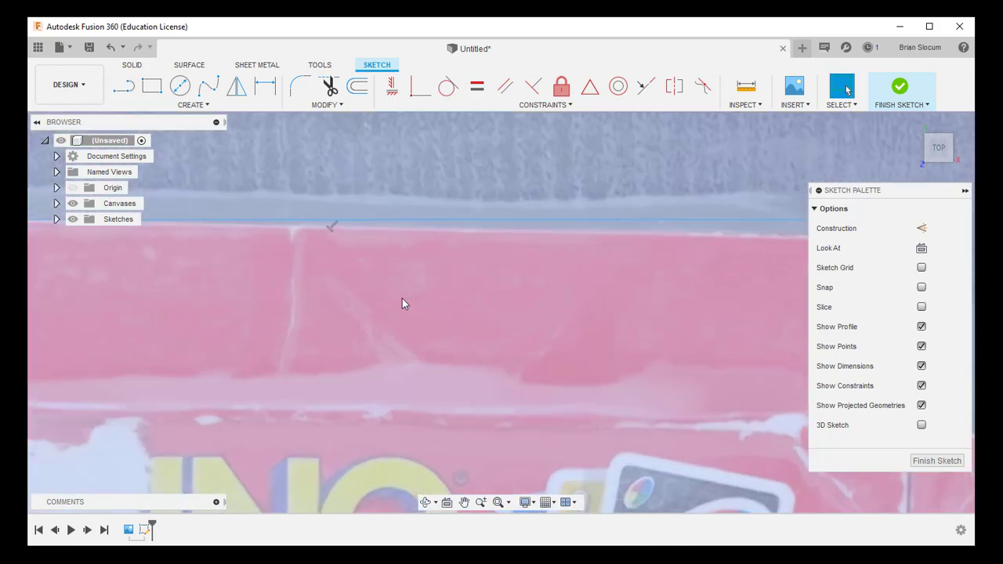
Draw a vertical line from the midpoint of the top flap's upper edge down into the small UNO logo panel
scroll(396, 305, down, 3)
scroll(391, 318, down, 1)
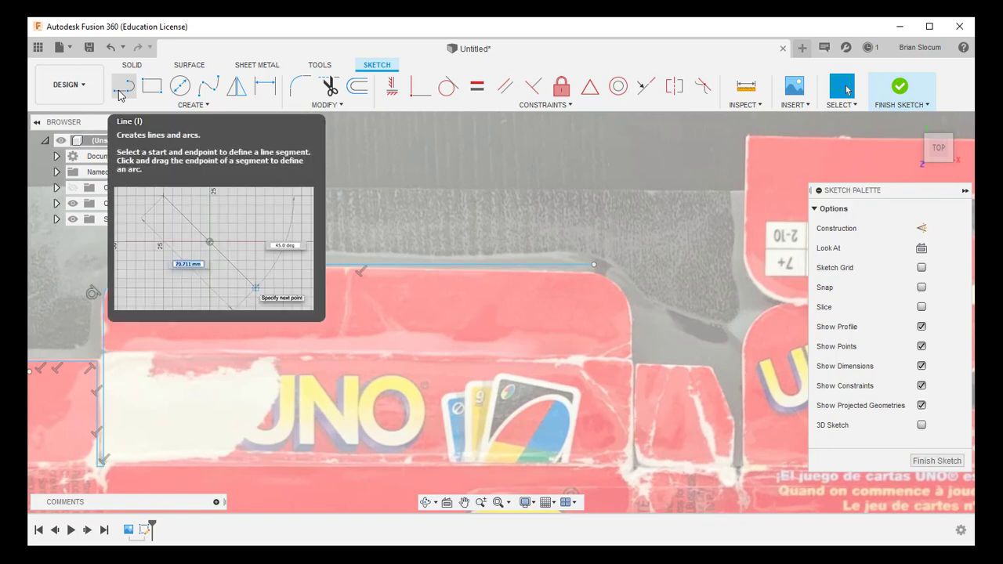
click(118, 90)
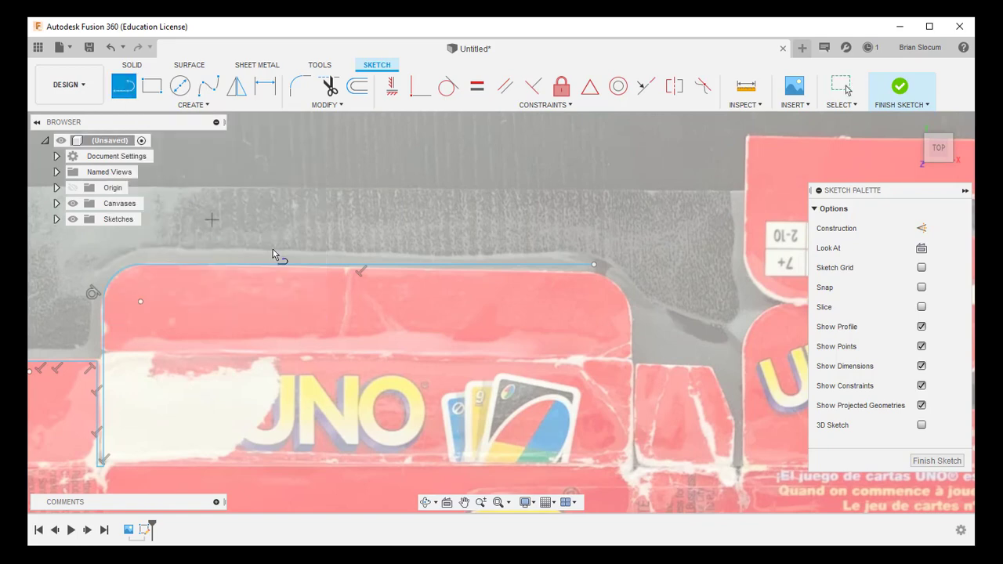
click(367, 268)
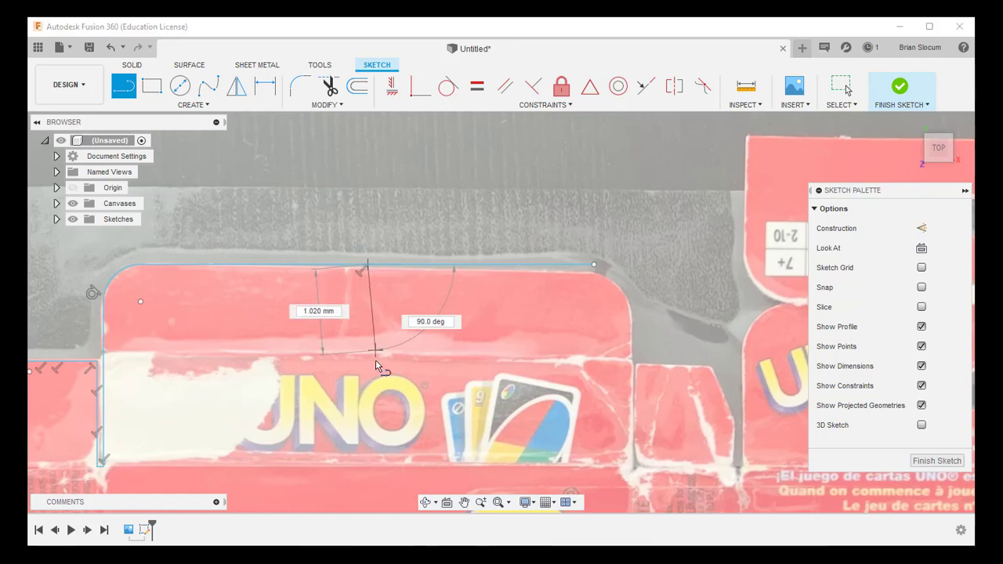
click(366, 399)
key(Escape)
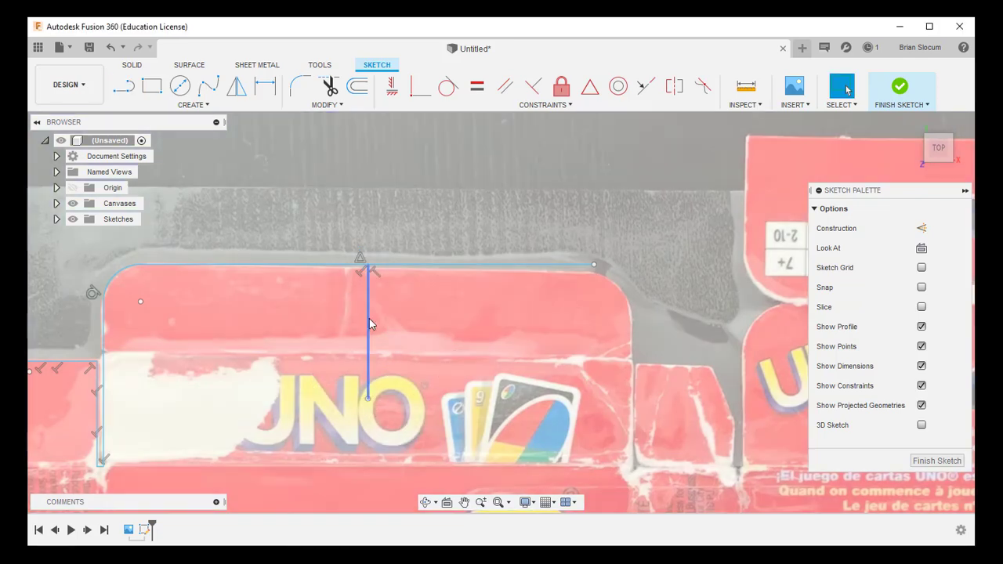
Convert the vertical line through the middle of the front panel's top flap into a construction line
click(369, 318)
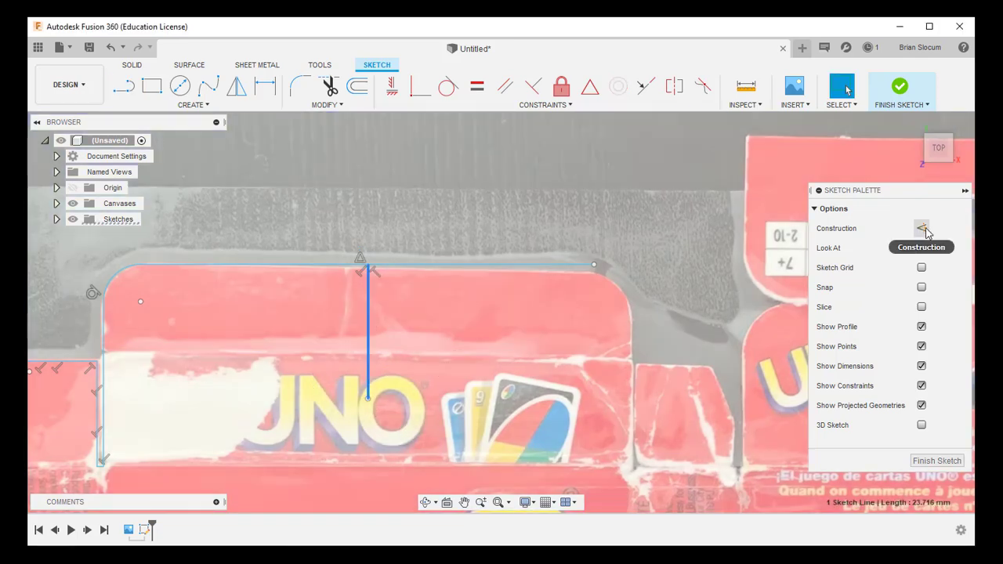
click(922, 228)
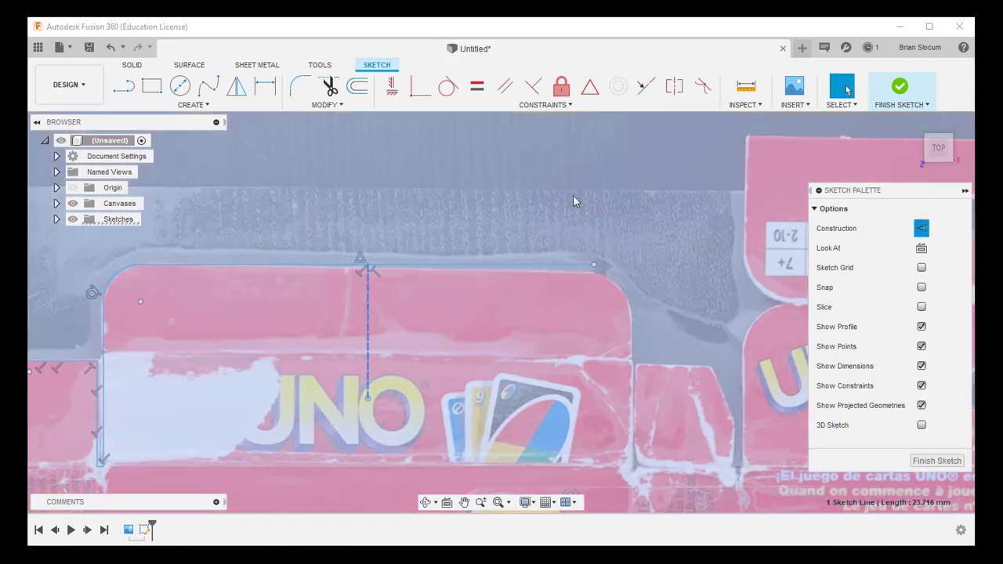
click(379, 218)
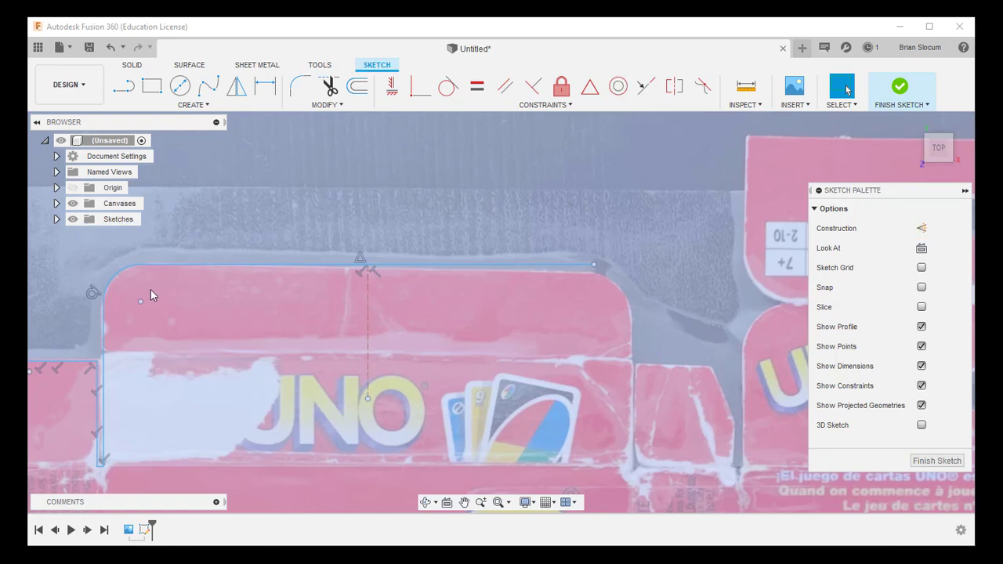
Mirror the top flap's corner arc and side edge, the short fold connector and the side flap outline across the vertical construction line
scroll(153, 292, down, 3)
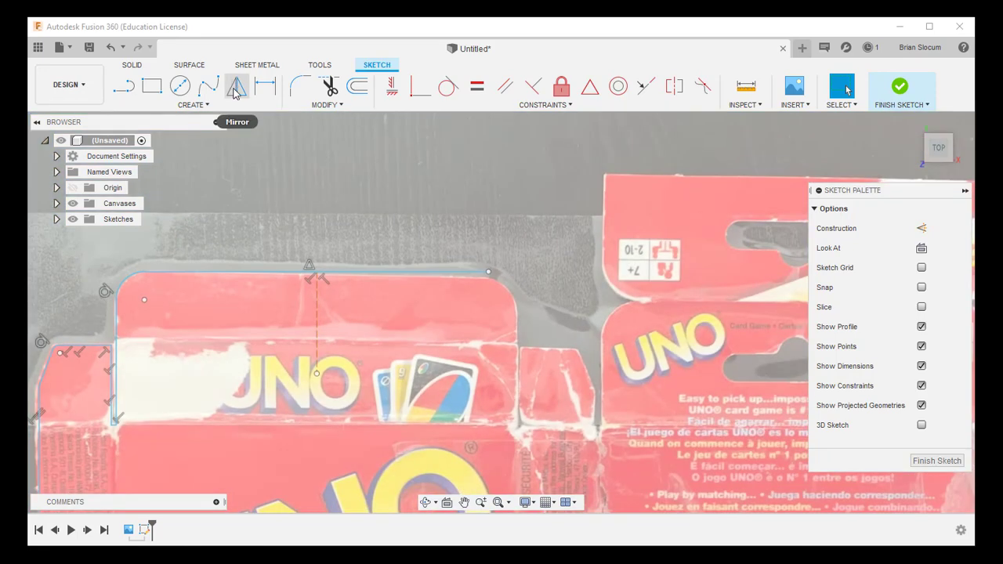
click(236, 86)
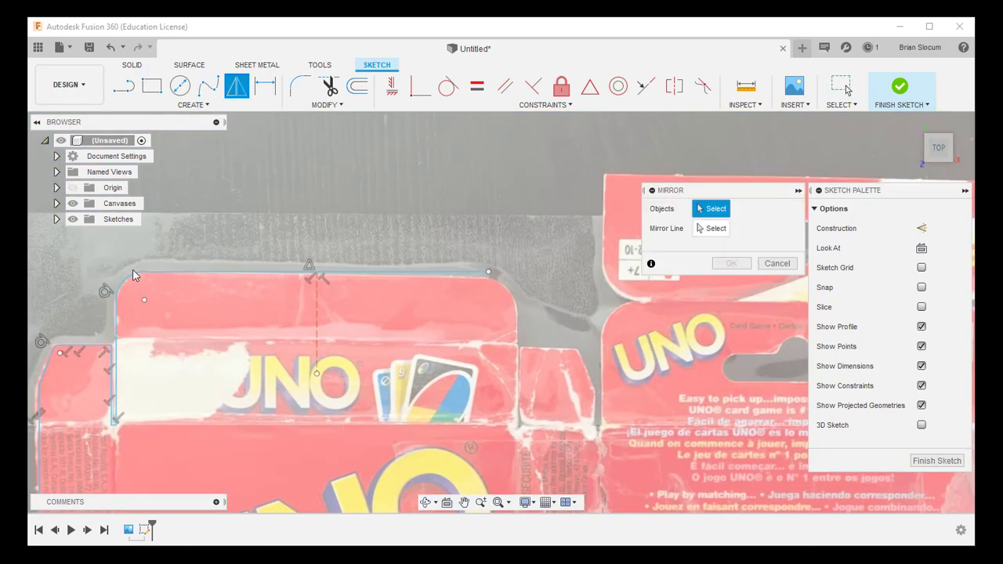
click(131, 278)
click(116, 324)
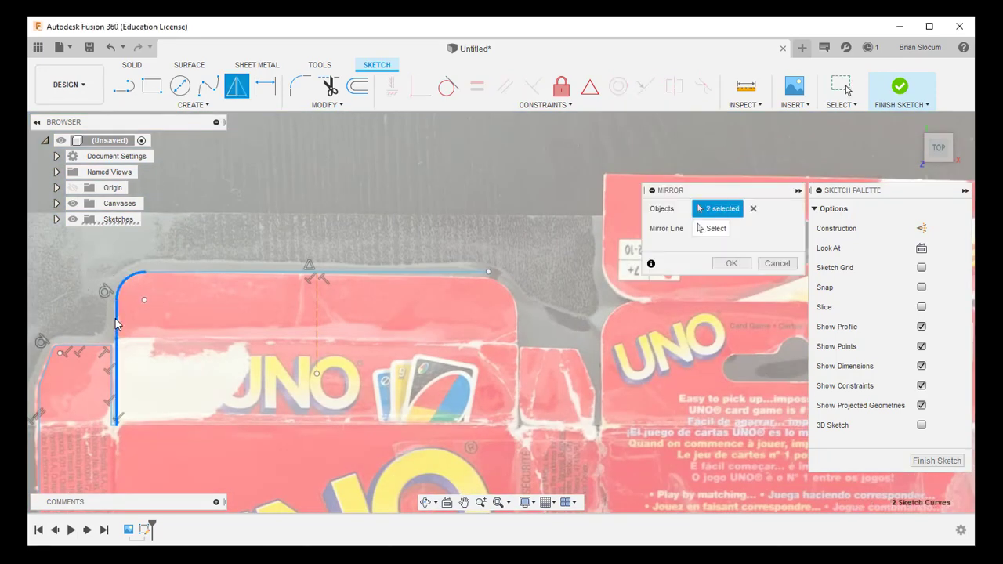
scroll(114, 433, up, 4)
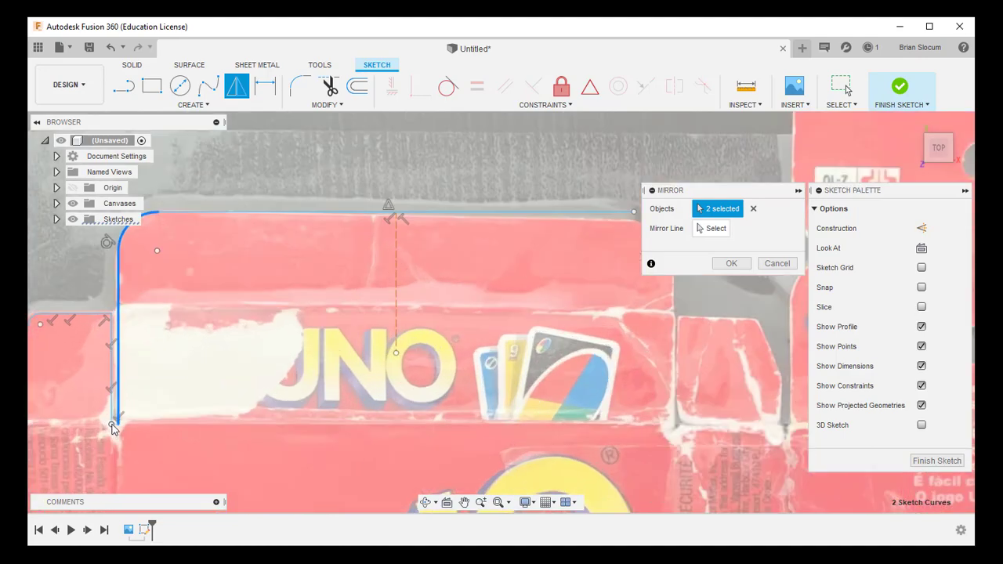
scroll(119, 430, up, 3)
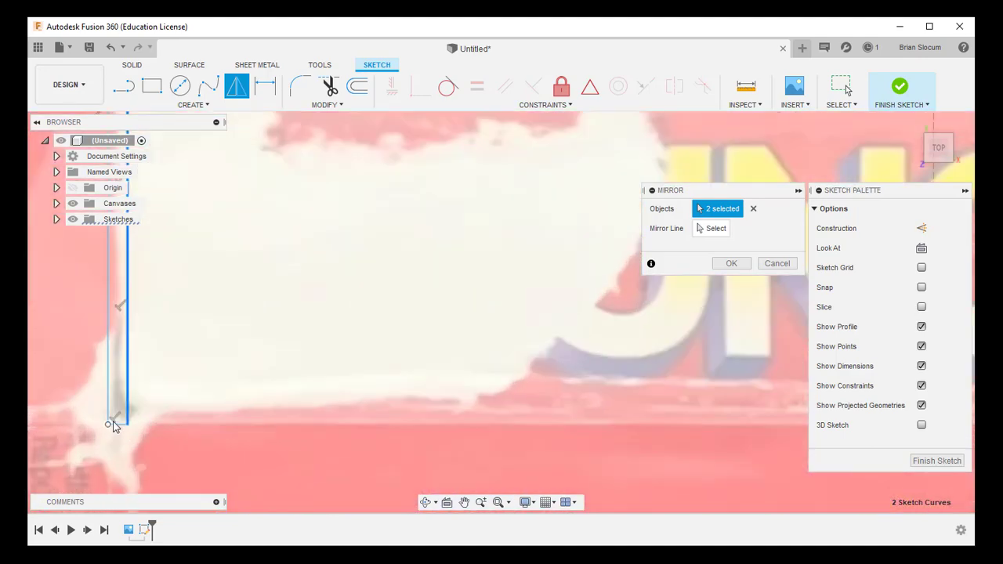
click(117, 424)
click(109, 388)
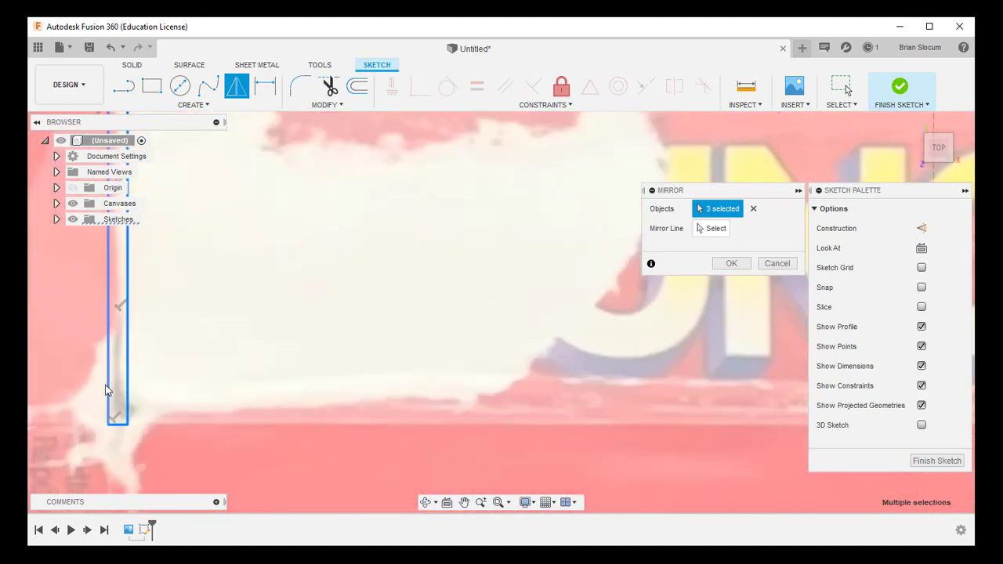
scroll(73, 306, down, 5)
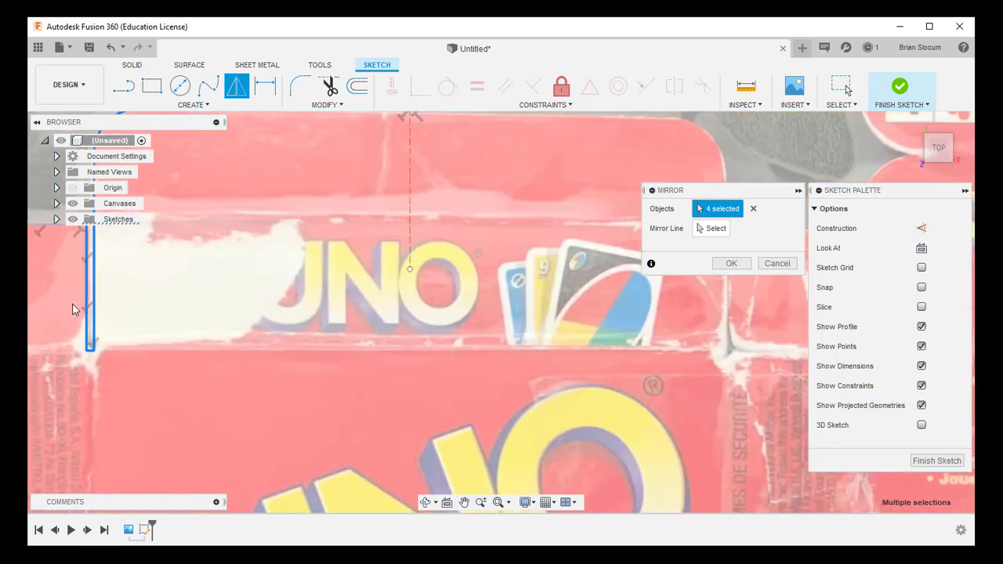
scroll(74, 304, down, 3)
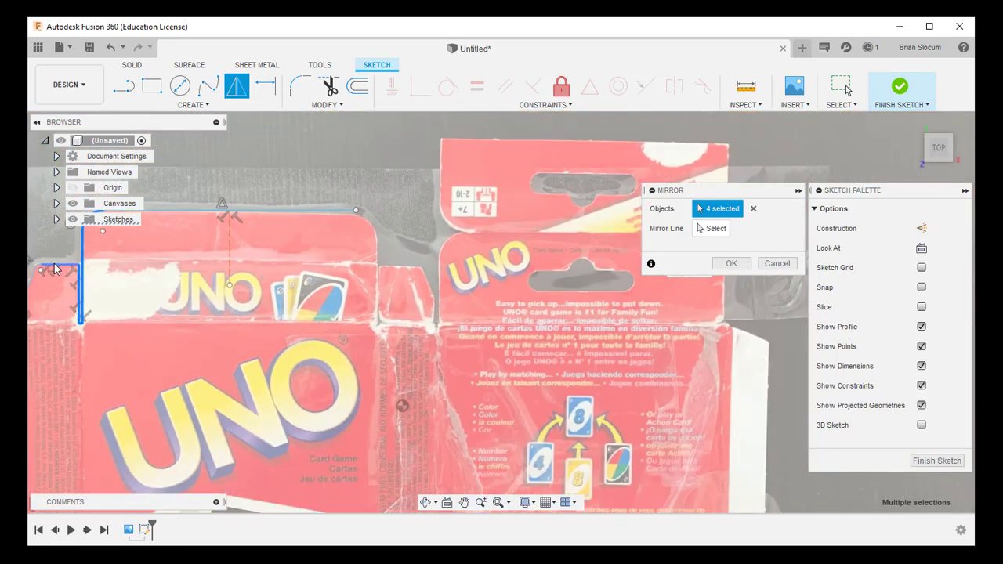
click(56, 266)
scroll(37, 269, up, 4)
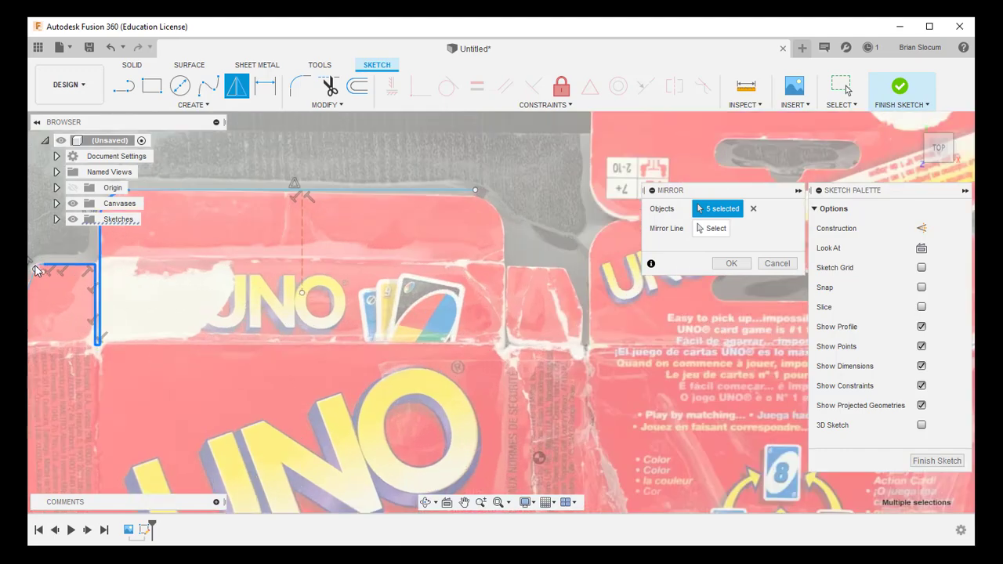
scroll(36, 266, up, 2)
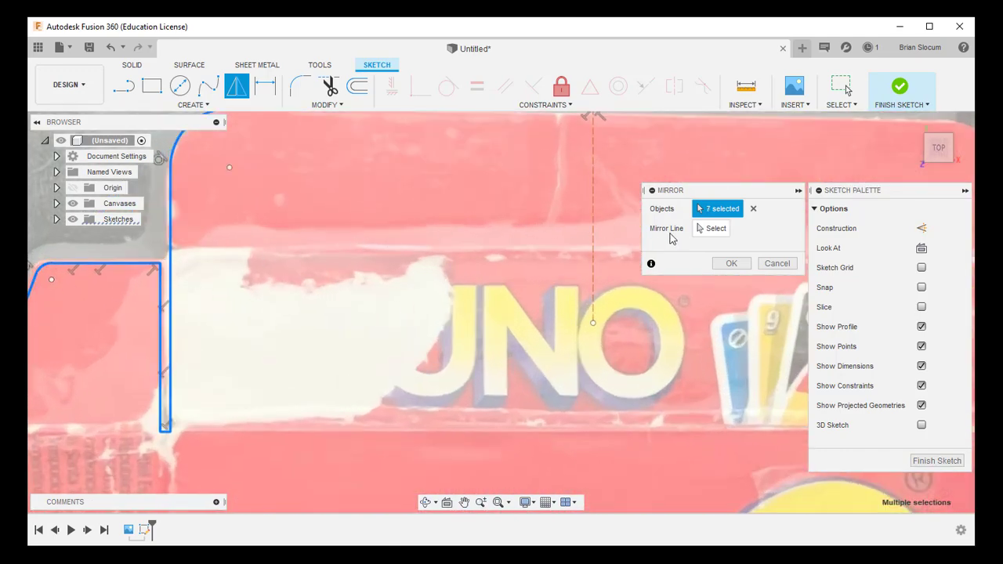
click(707, 230)
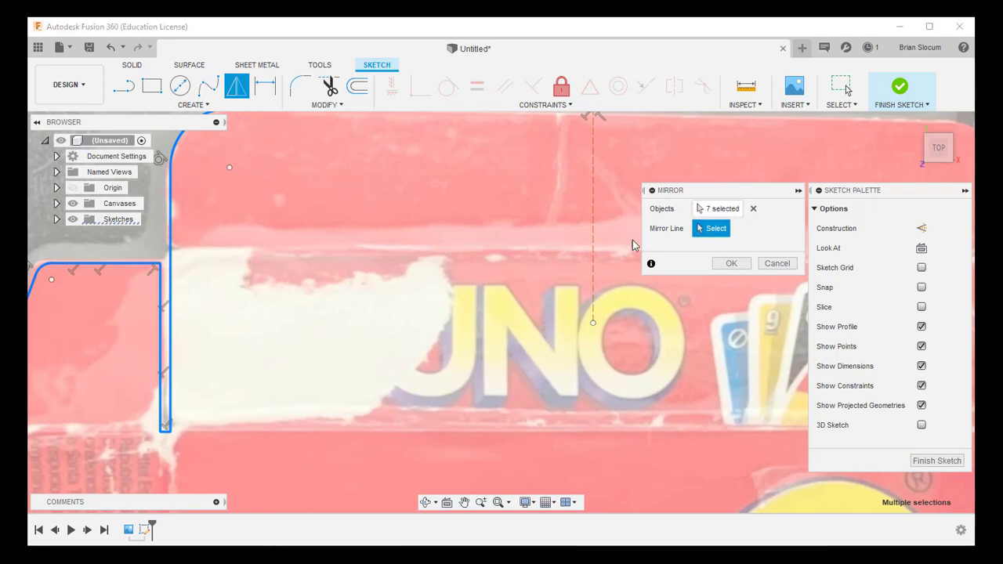
click(593, 244)
click(728, 263)
scroll(679, 259, down, 2)
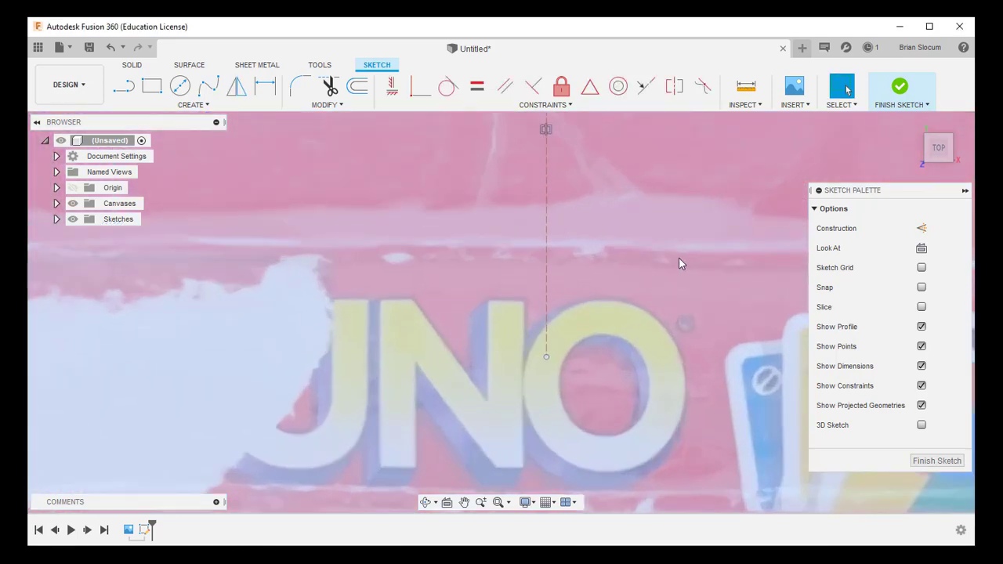
Finish the mirrored side flap with a vertical line down to the fold and a short horizontal line to the back panel's edge
scroll(668, 269, down, 2)
middle_drag(692, 267, 507, 254)
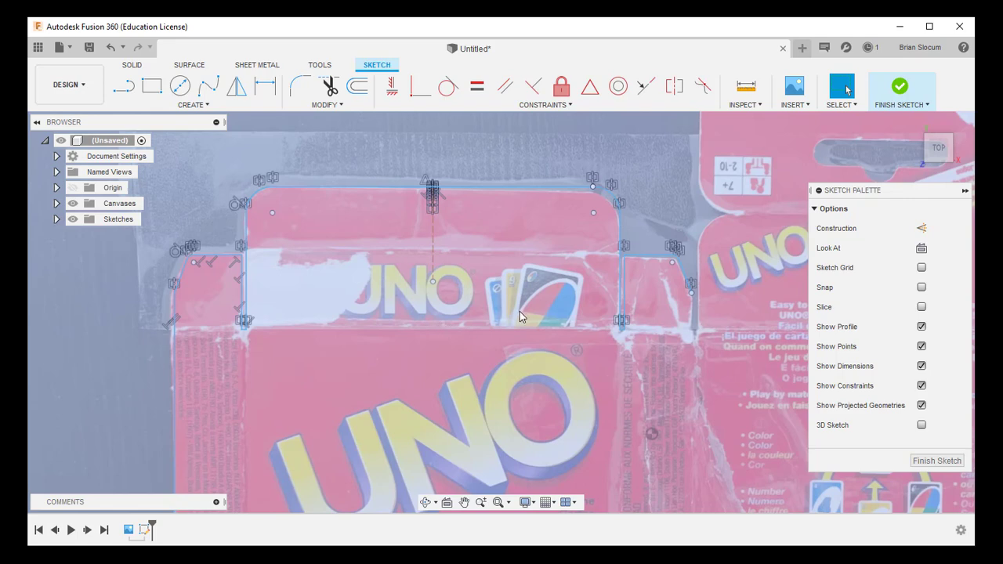
scroll(730, 323, up, 5)
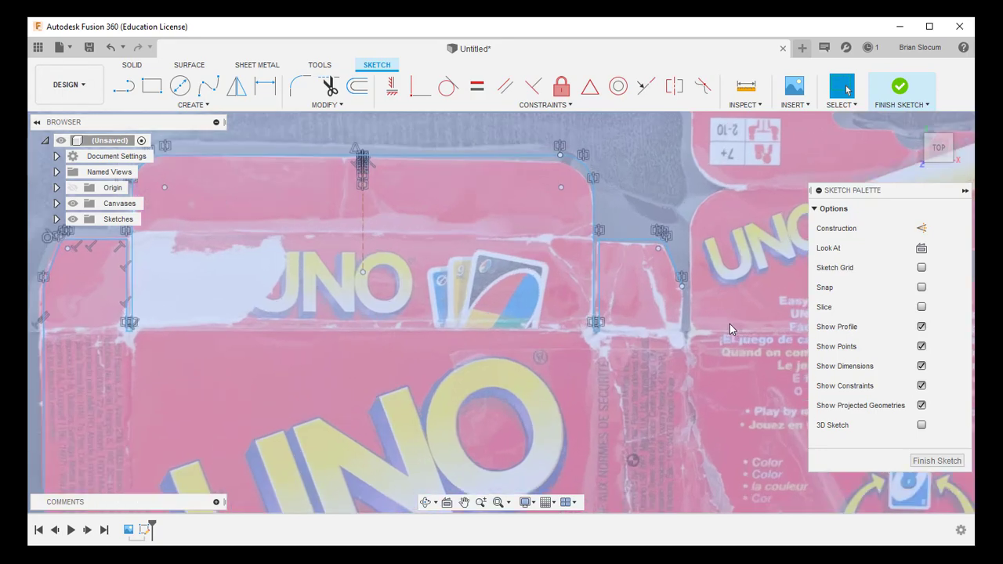
scroll(718, 299, up, 1)
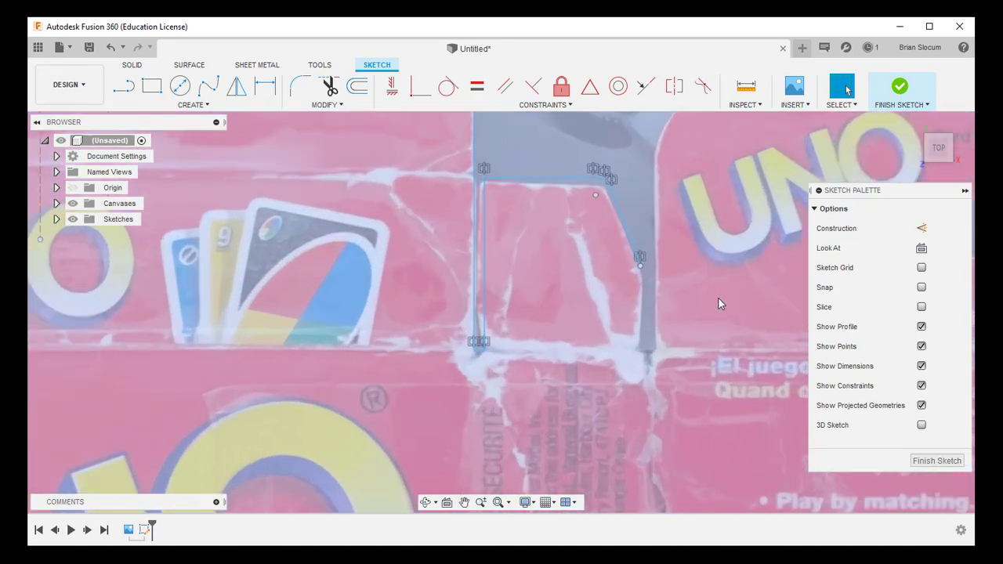
mouse_move(717, 297)
middle_down()
mouse_move(542, 287)
mouse_move(444, 268)
middle_up()
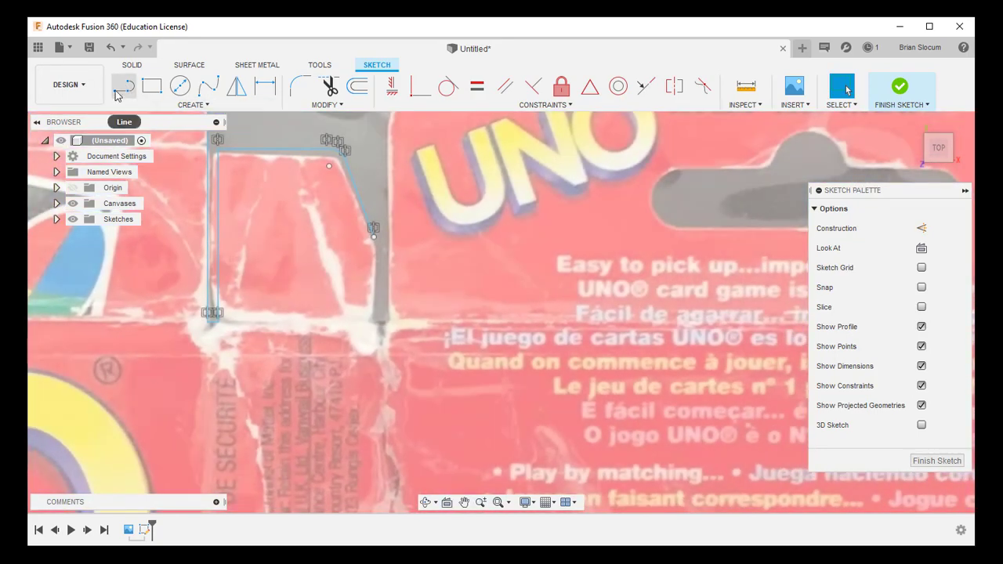
click(123, 86)
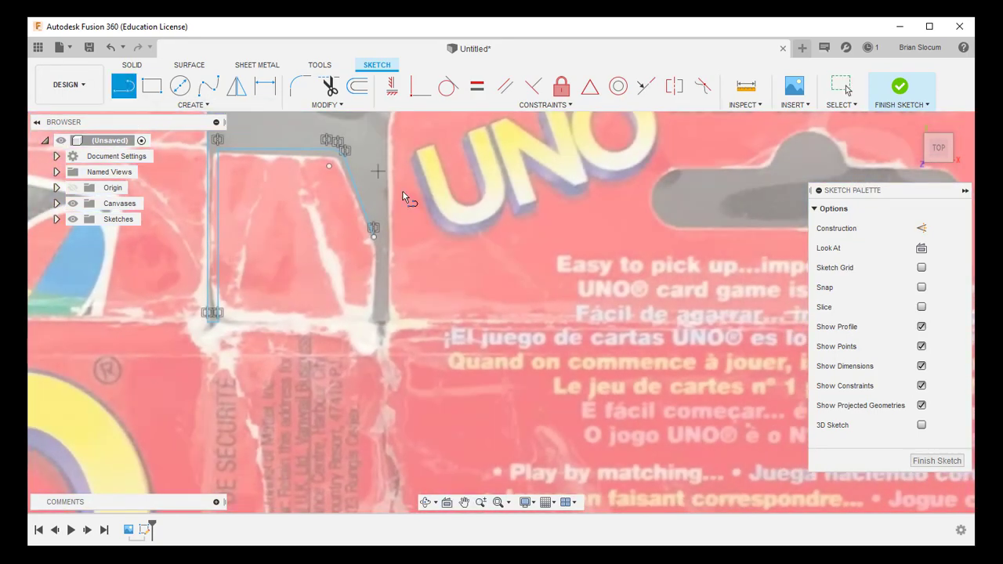
click(373, 236)
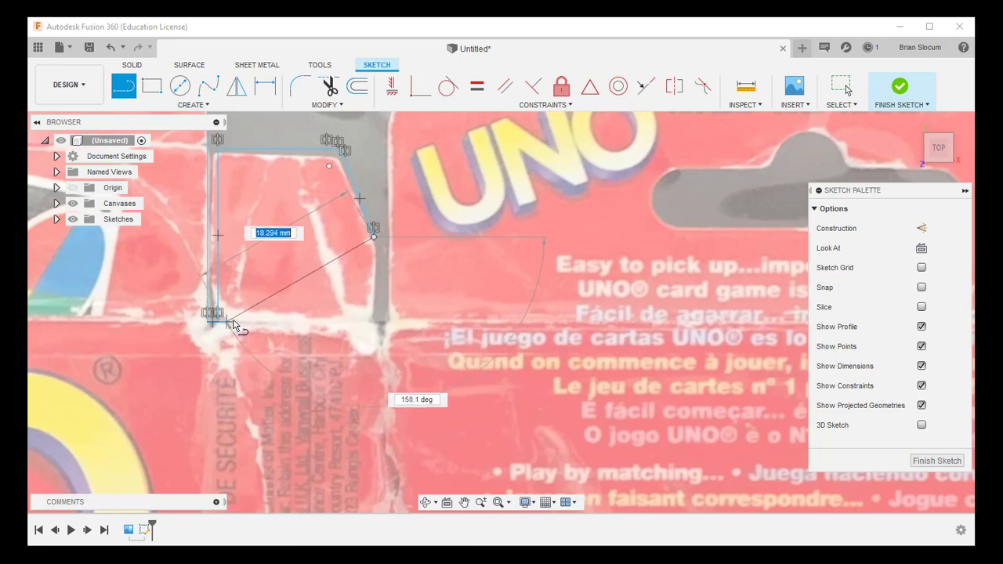
click(374, 322)
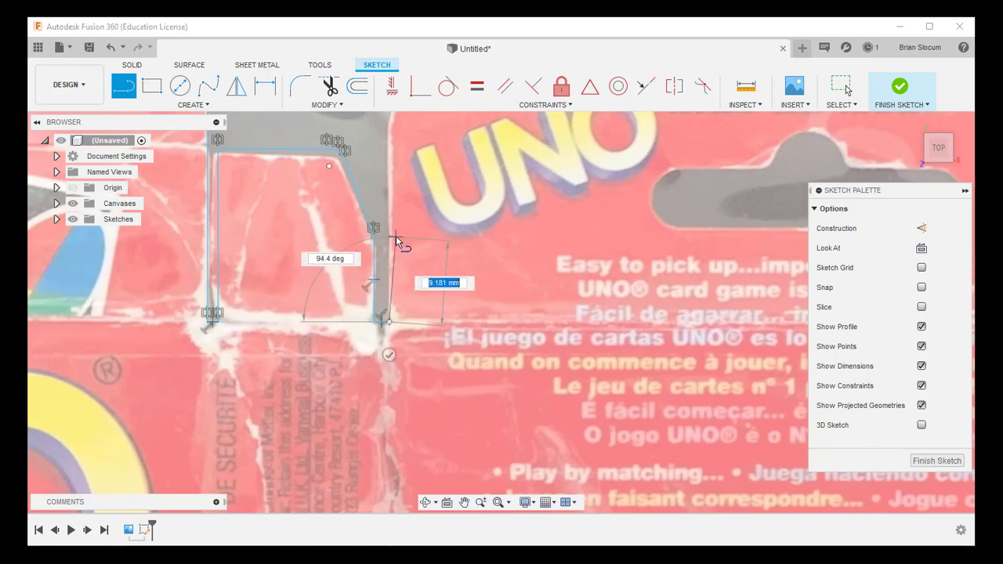
Trace the back panel's hanger flap with a vertical edge about 20 mm long, a tangent corner arc and a horizontal edge about 75 mm long
scroll(398, 242, down, 5)
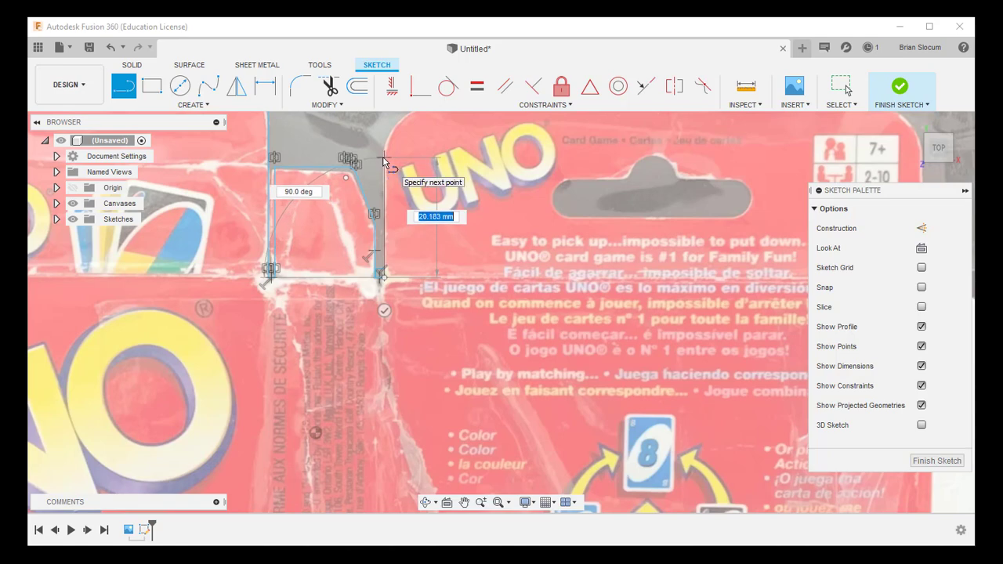
click(384, 161)
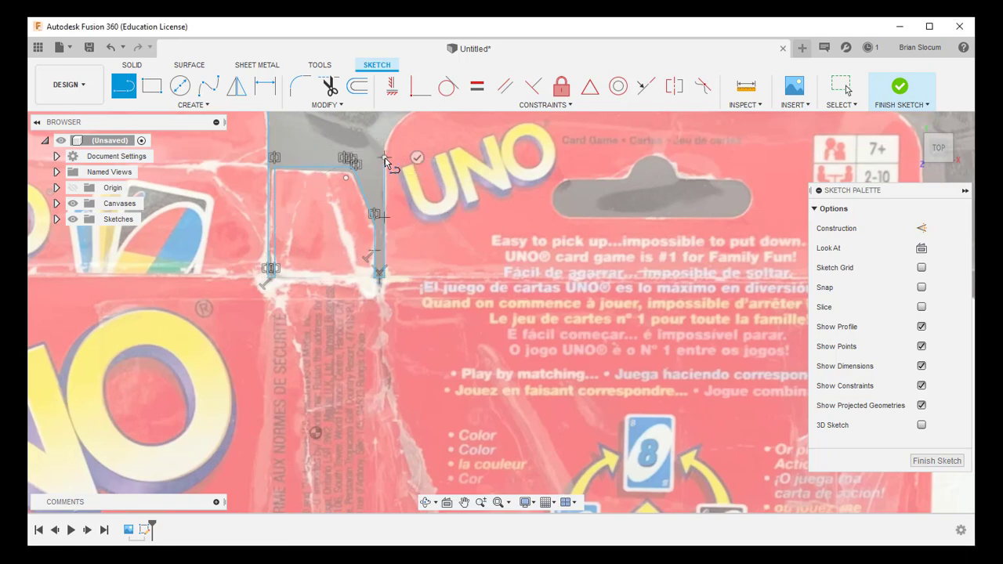
middle_drag(384, 161, 282, 333)
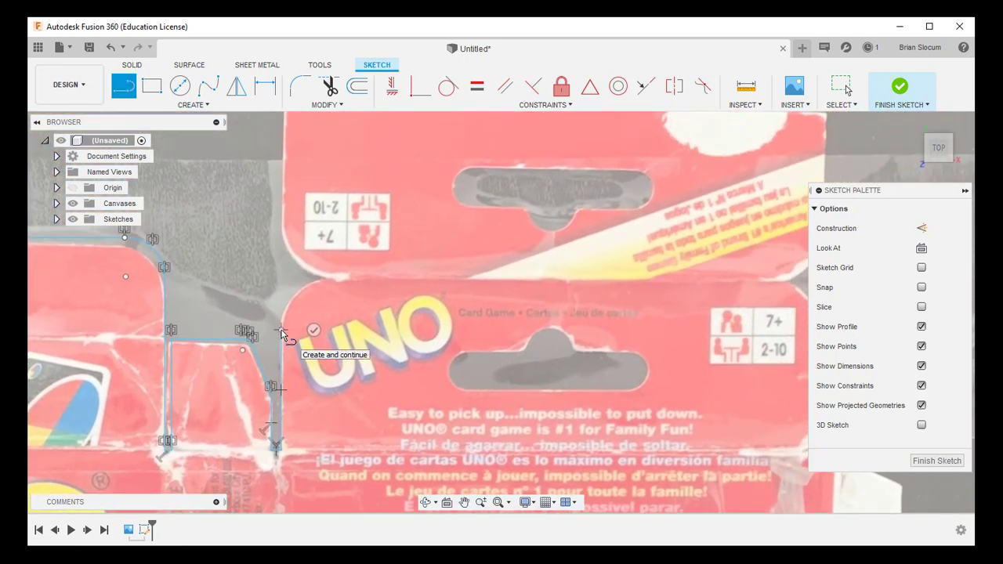
mouse_move(282, 333)
mouse_down()
mouse_move(286, 312)
mouse_move(335, 277)
mouse_up()
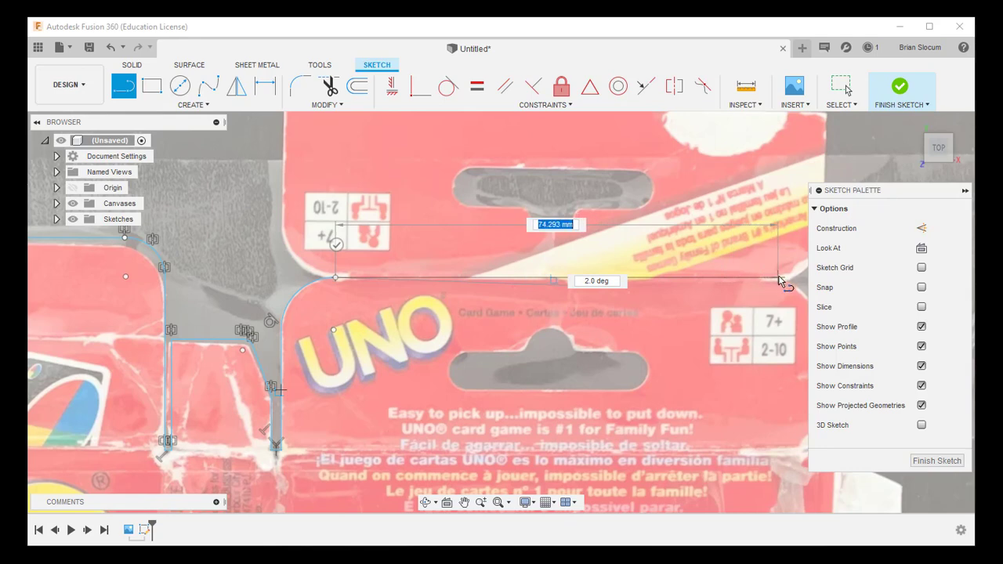
middle_drag(778, 280, 631, 272)
scroll(638, 279, down, 3)
scroll(639, 275, up, 5)
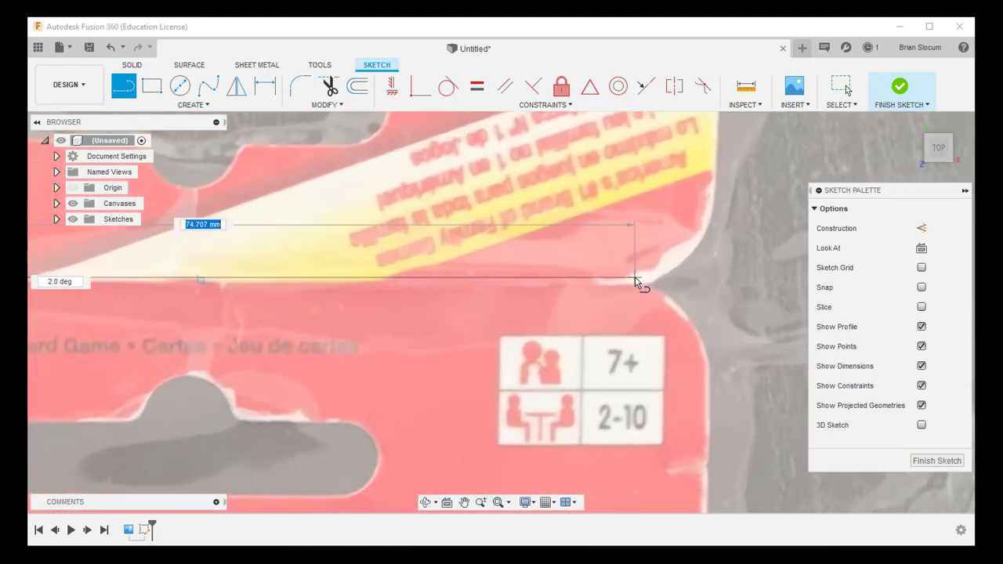
click(634, 277)
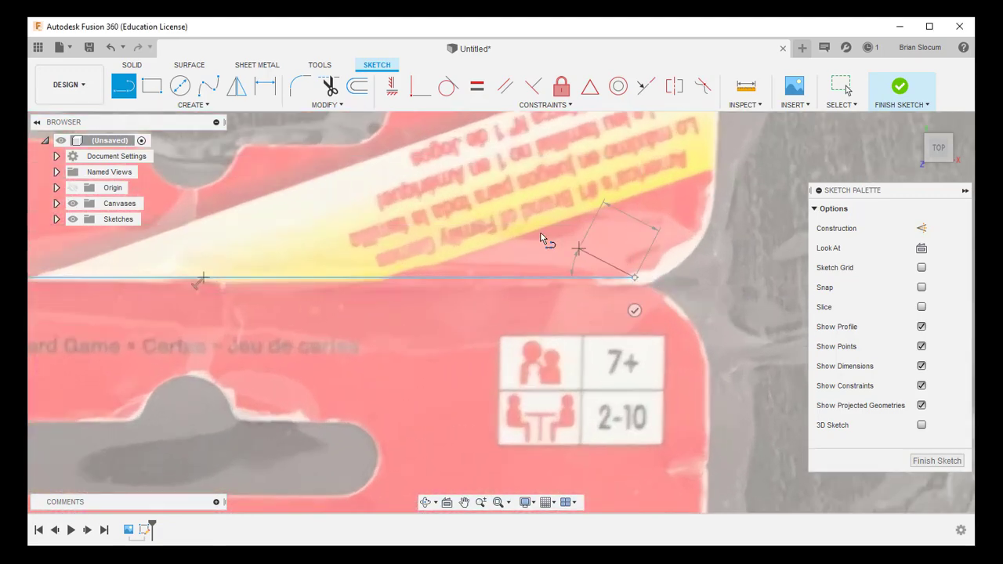
key(Escape)
Draw a vertical line about 26 mm long down from the midpoint of the hanger flap's horizontal edge and convert it to construction
scroll(401, 276, down, 3)
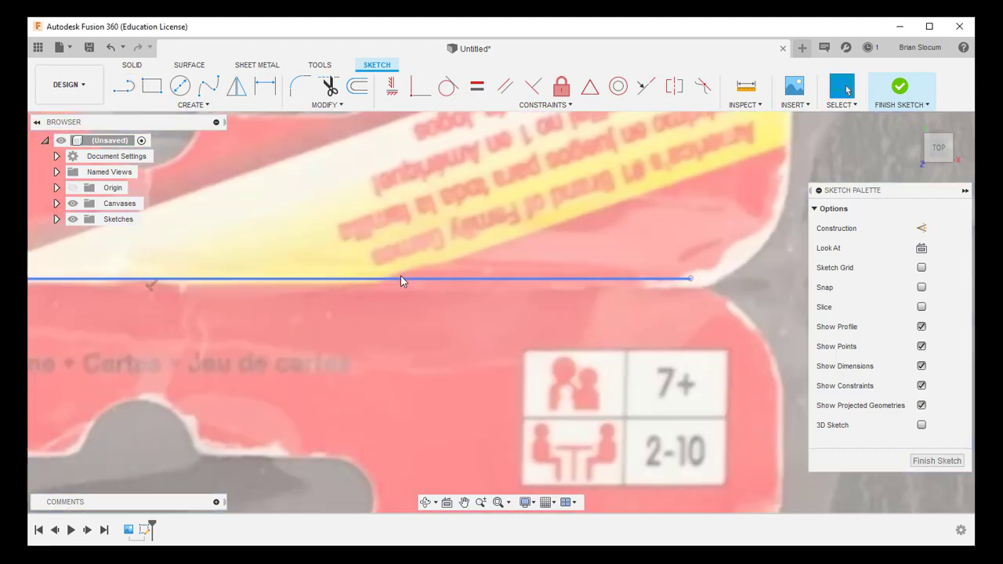
scroll(393, 289, down, 3)
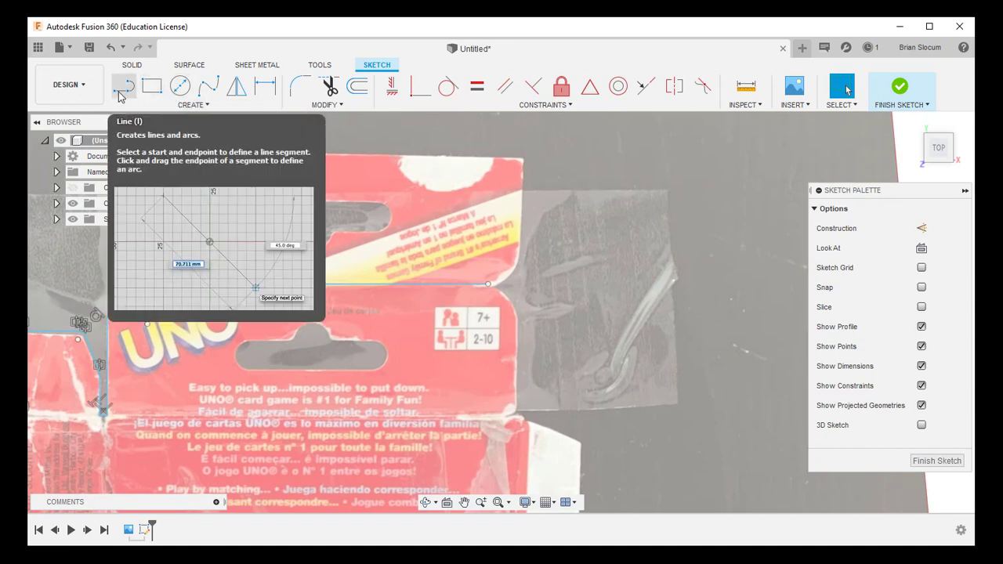
click(121, 89)
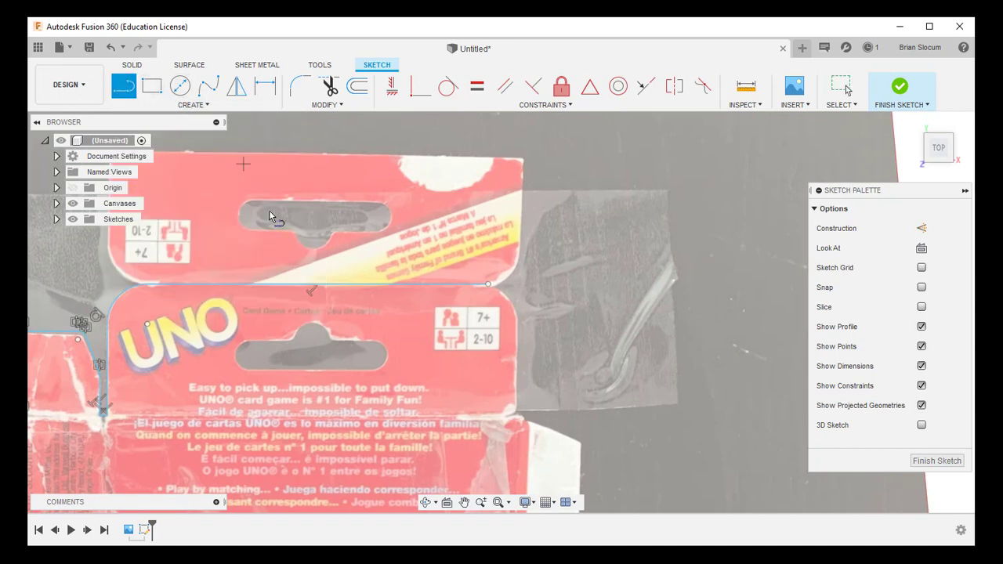
click(319, 285)
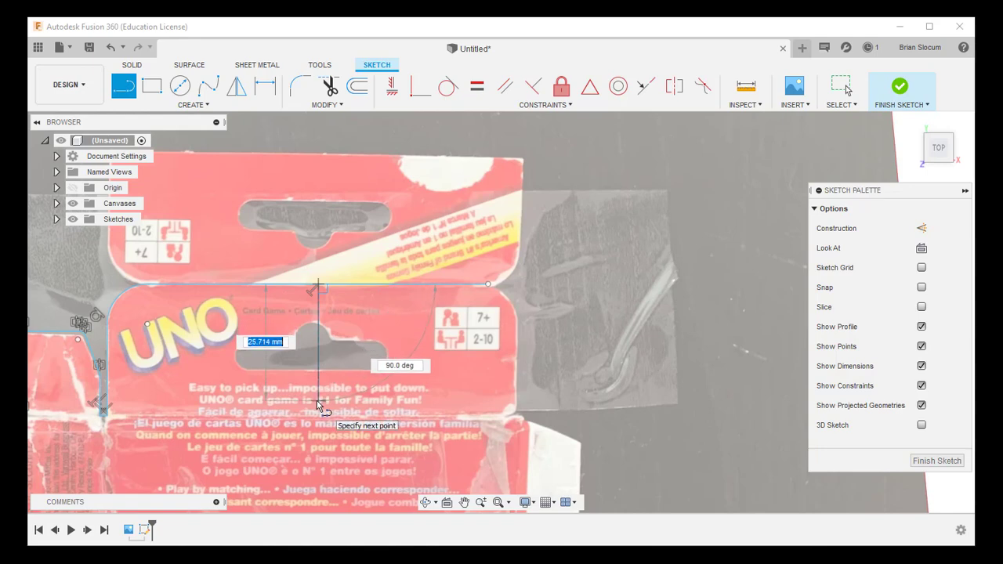
click(319, 402)
key(Escape)
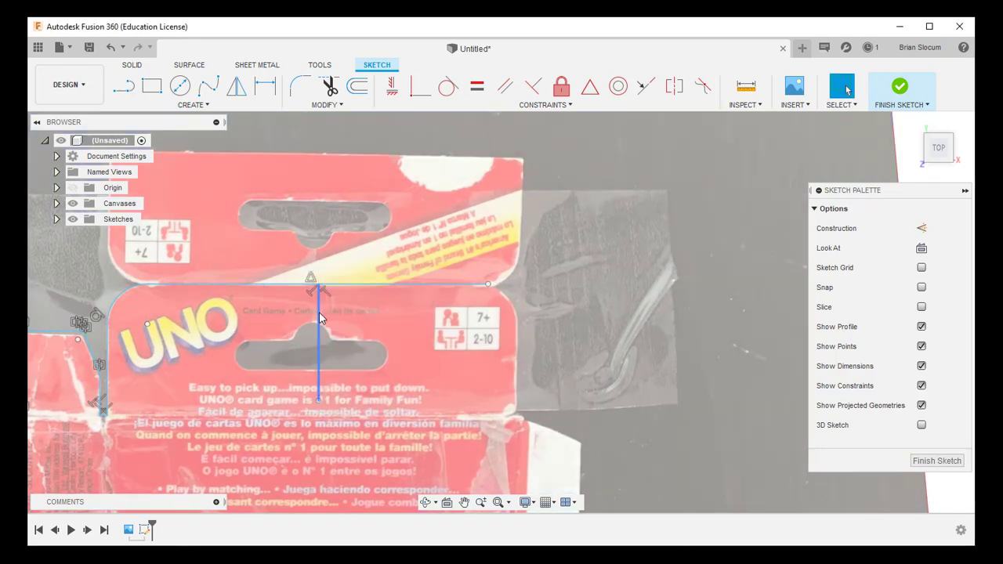
click(319, 312)
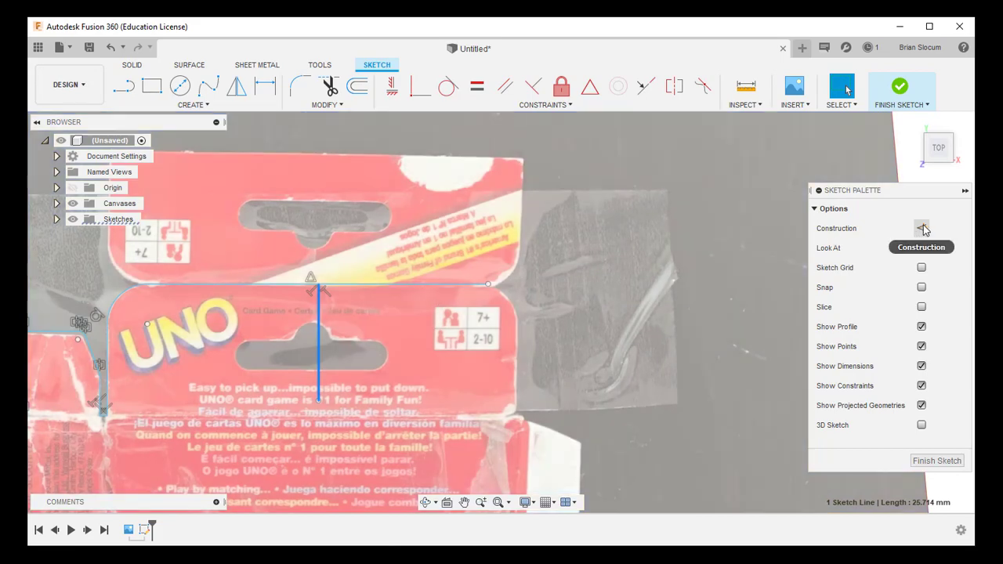
click(920, 228)
click(477, 295)
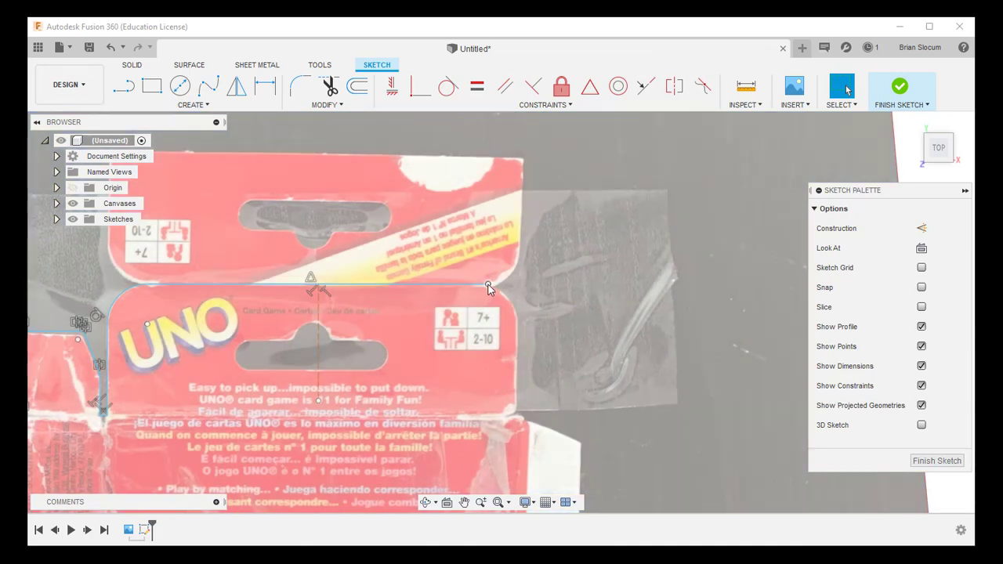
Shorten the hanger flap's horizontal edge by moving its free end inward to near where the flap's rounded corner begins
click(488, 286)
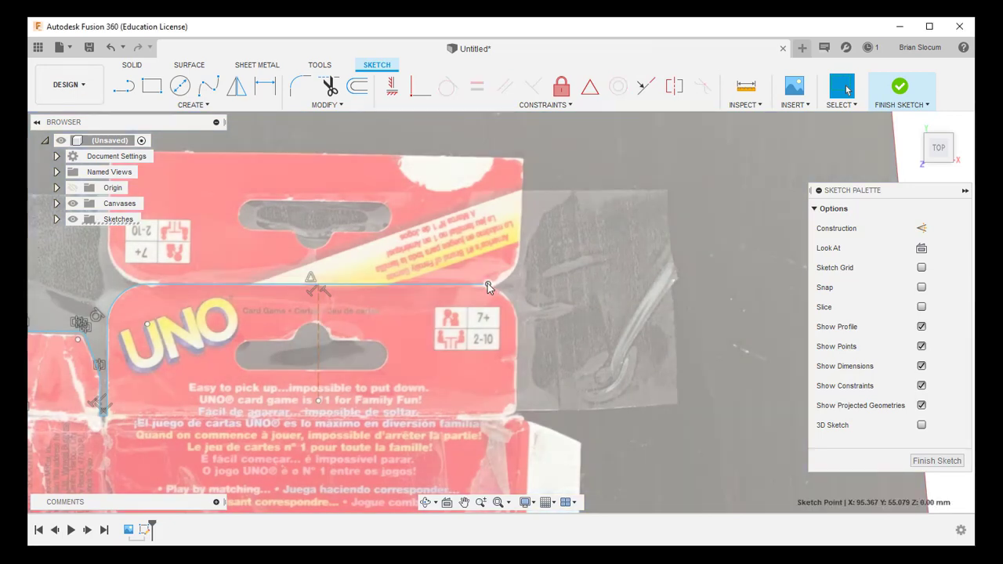
drag(487, 286, 466, 285)
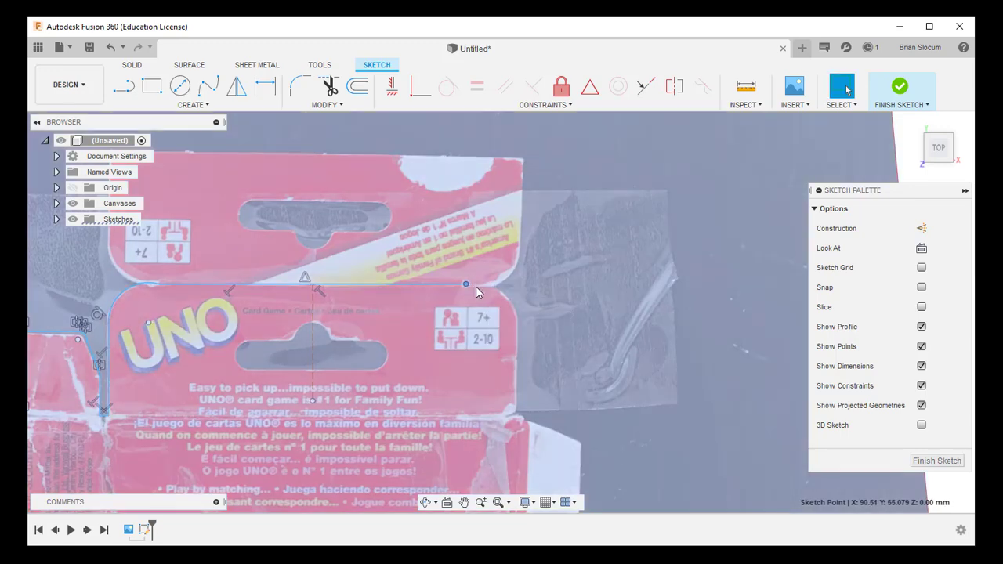
click(463, 303)
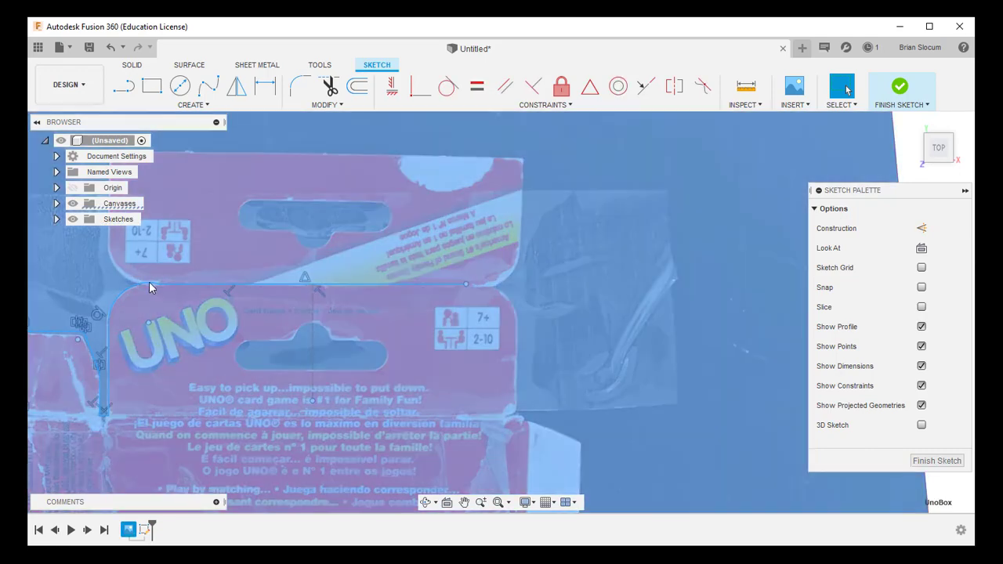
Make the hanger flap's corner arc tangent to its horizontal edge
scroll(165, 272, up, 2)
scroll(153, 281, down, 1)
scroll(148, 286, up, 4)
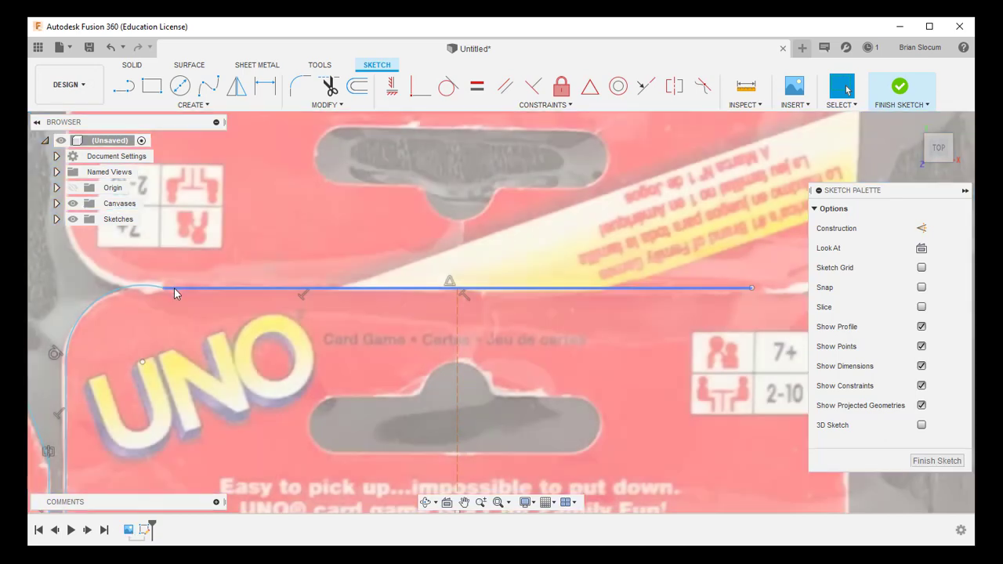
click(175, 288)
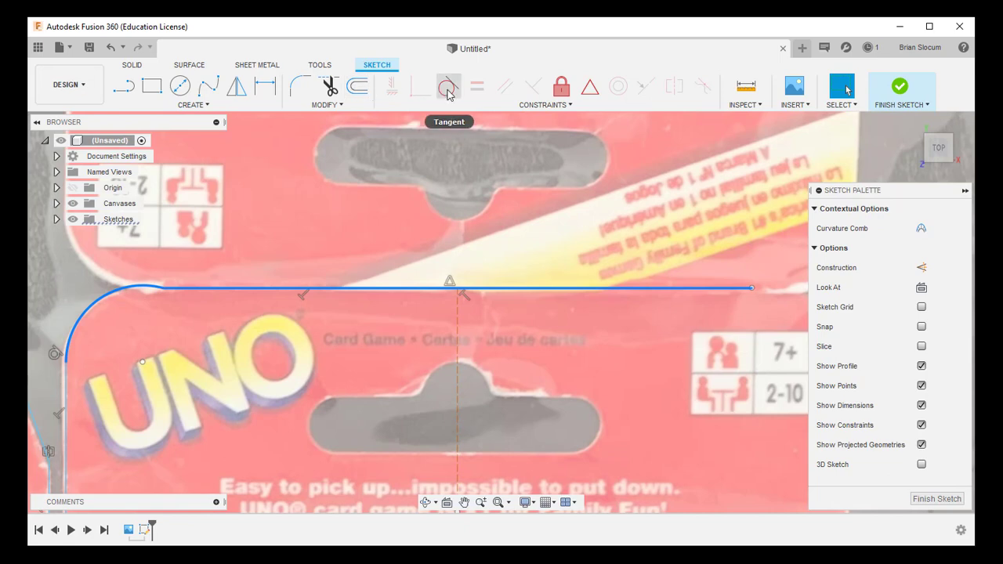
click(448, 91)
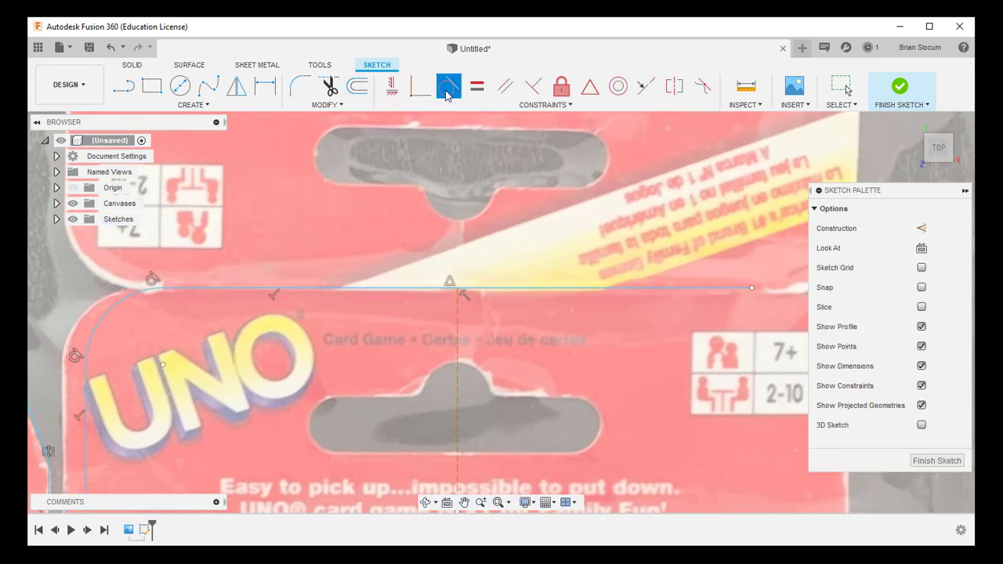
Move the lower end of the hanger flap's vertical edge outward so the edge lines up with the flap in the canvas
scroll(168, 388, down, 2)
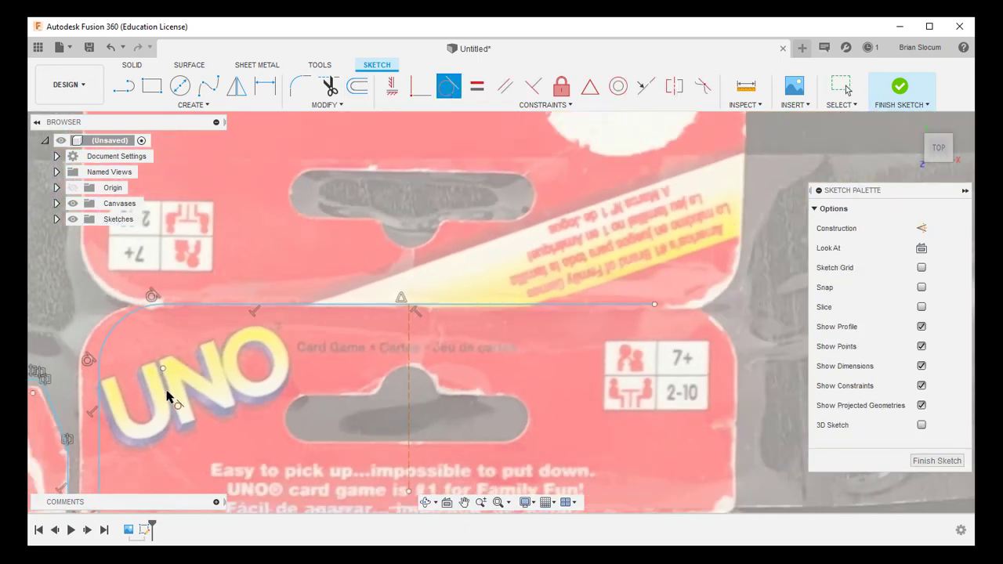
scroll(163, 418, up, 2)
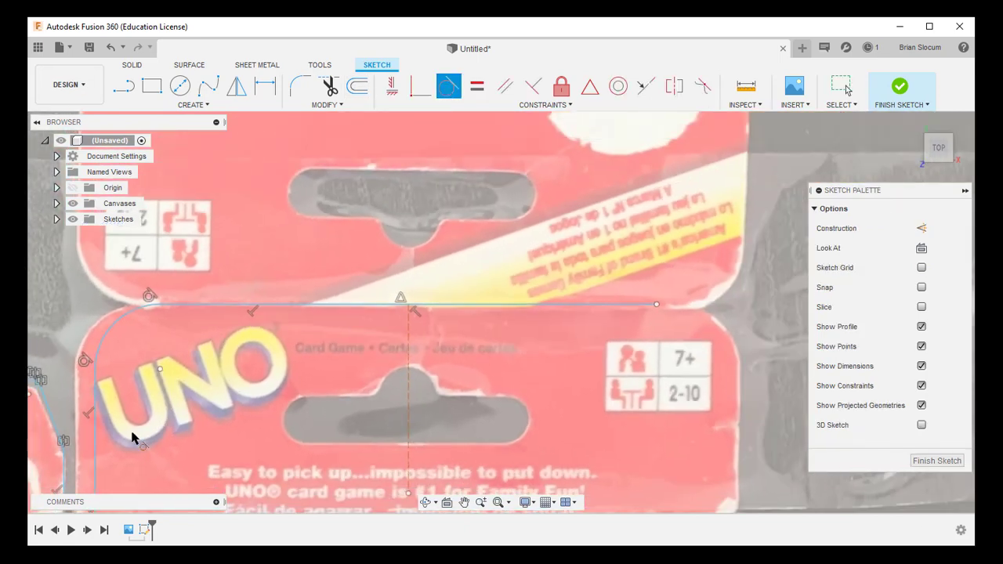
scroll(131, 438, up, 1)
middle_drag(129, 441, 208, 265)
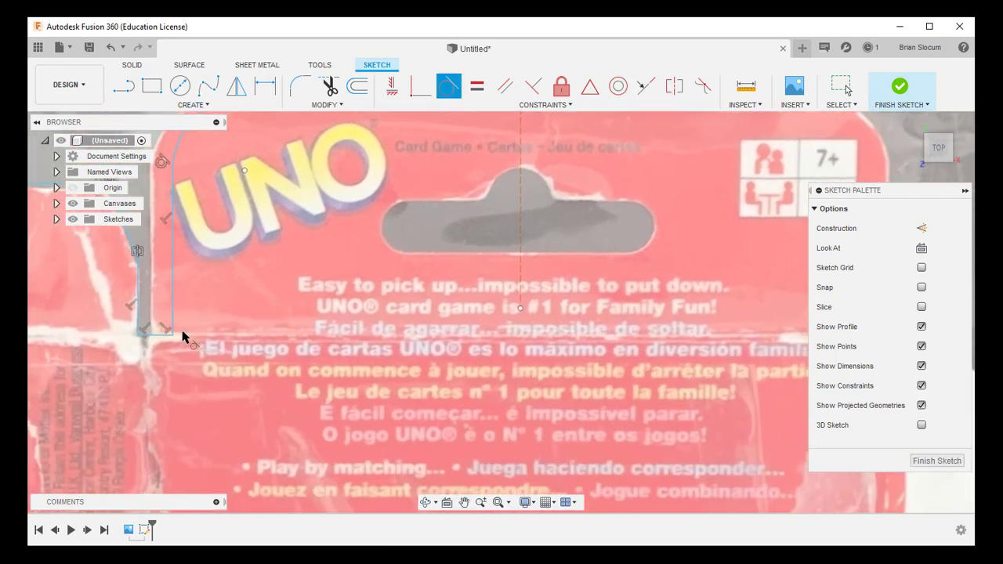
key(Escape)
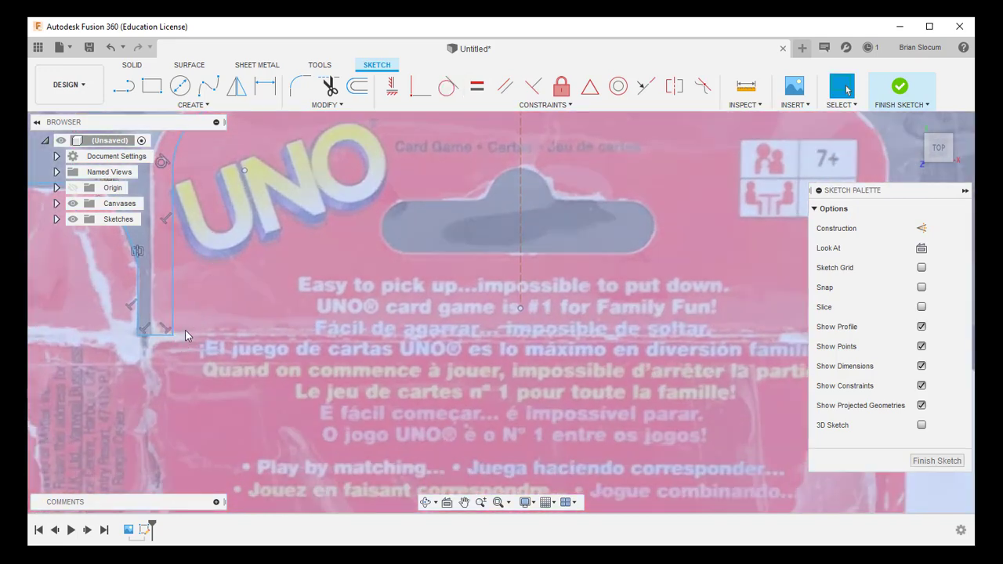
drag(173, 335, 151, 335)
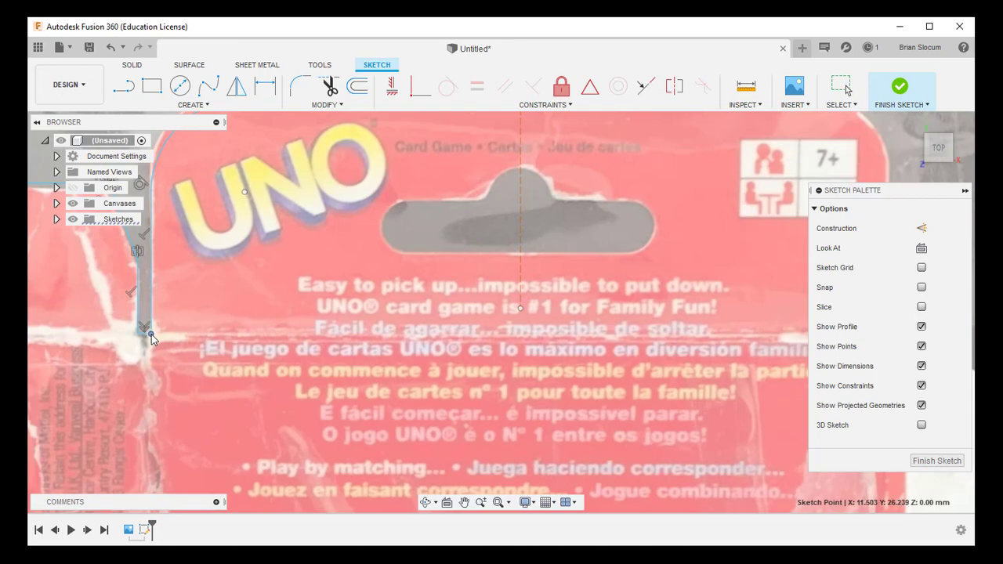
Reshape the hanger flap's corner arc to a smaller radius by moving its endpoint on the vertical edge upward
scroll(243, 210, down, 2)
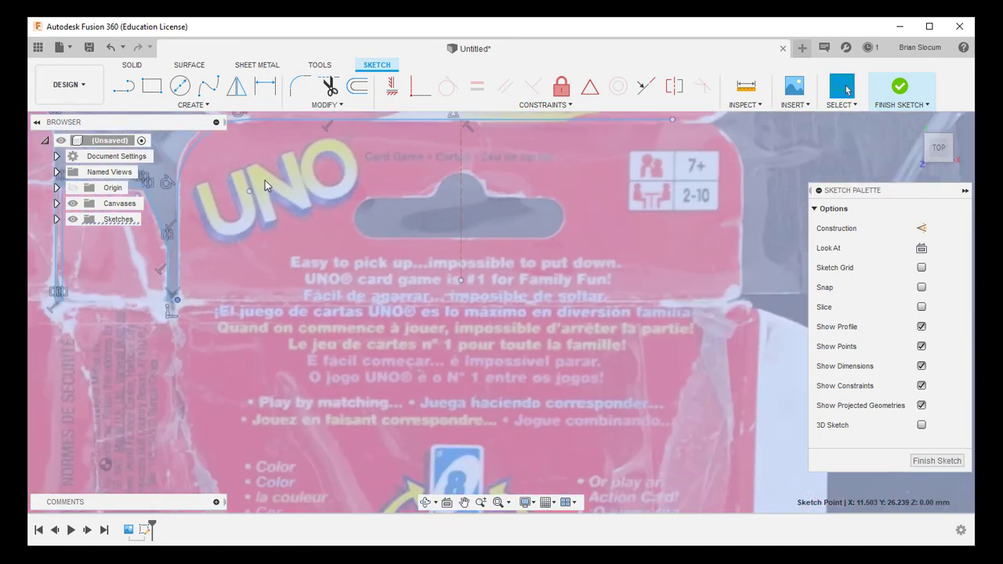
scroll(264, 180, down, 1)
scroll(216, 145, down, 1)
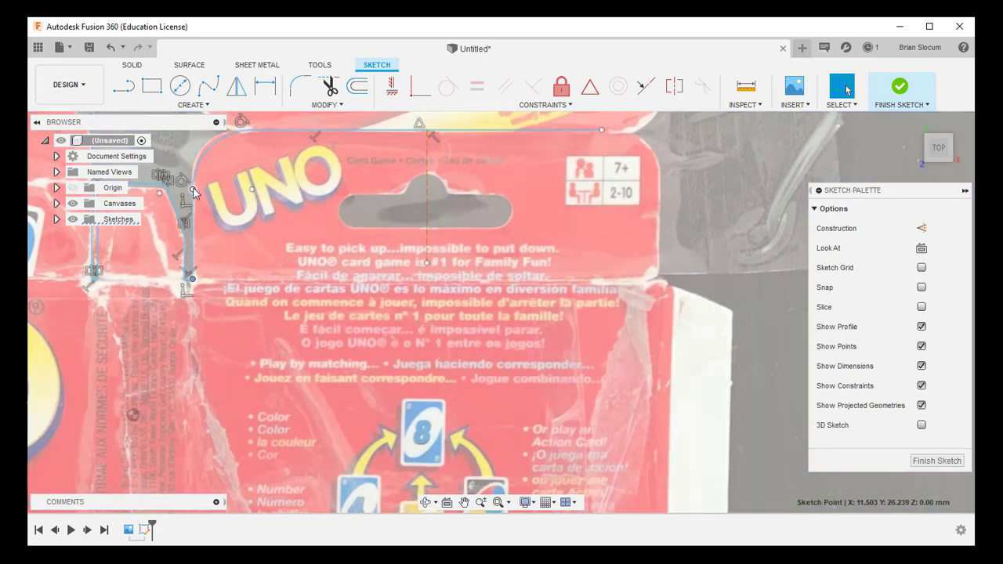
mouse_move(192, 188)
mouse_down()
mouse_move(213, 140)
mouse_move(248, 138)
mouse_up()
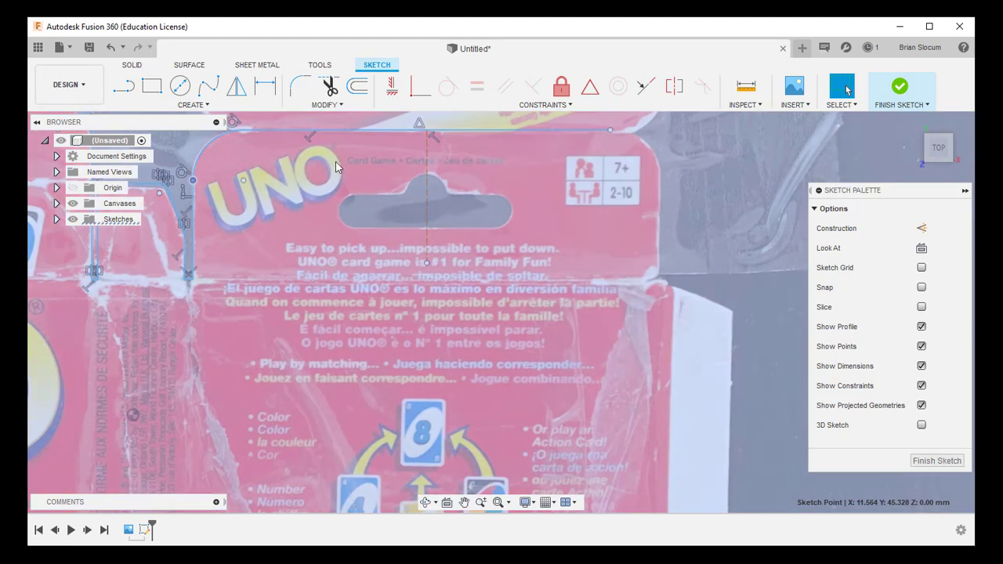
click(444, 168)
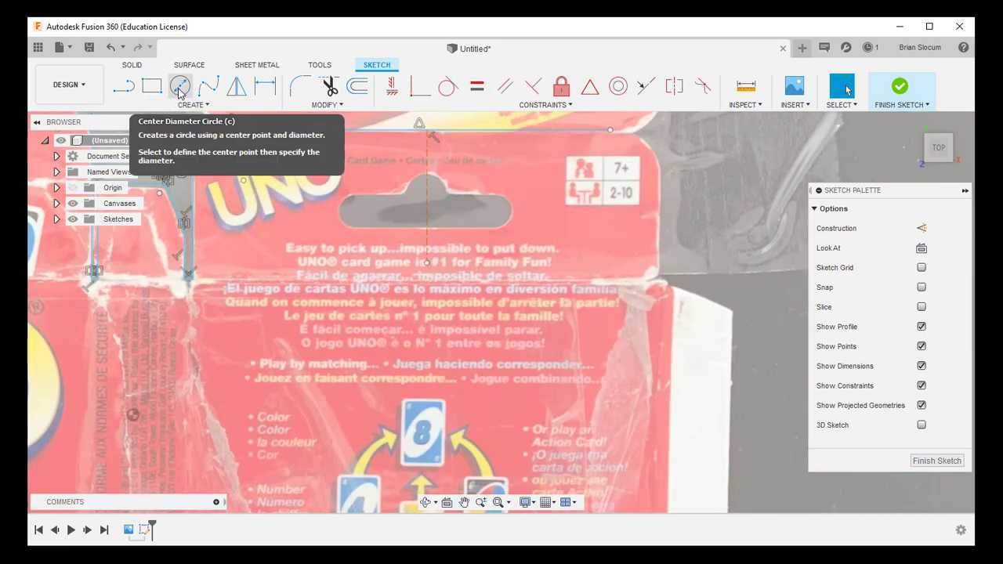
Sketch a three-point circle over the round notch of the hanger hole, centred near the vertical construction line
click(188, 104)
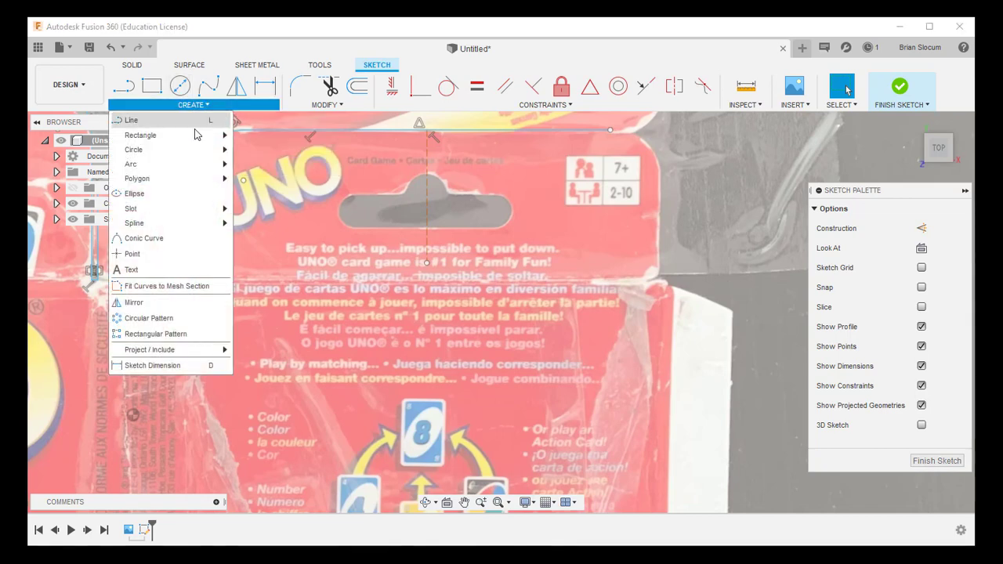
mouse_move(190, 153)
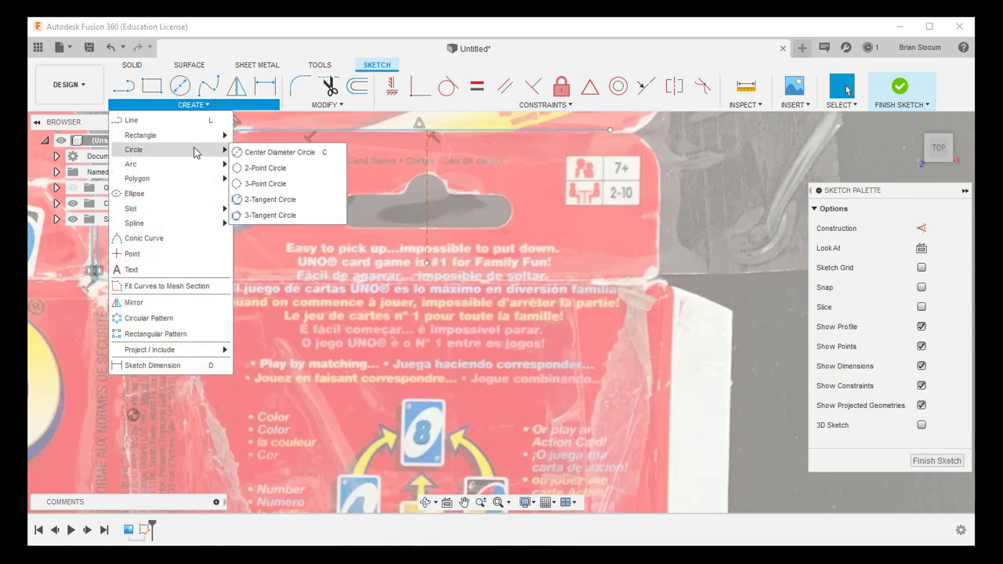
click(253, 183)
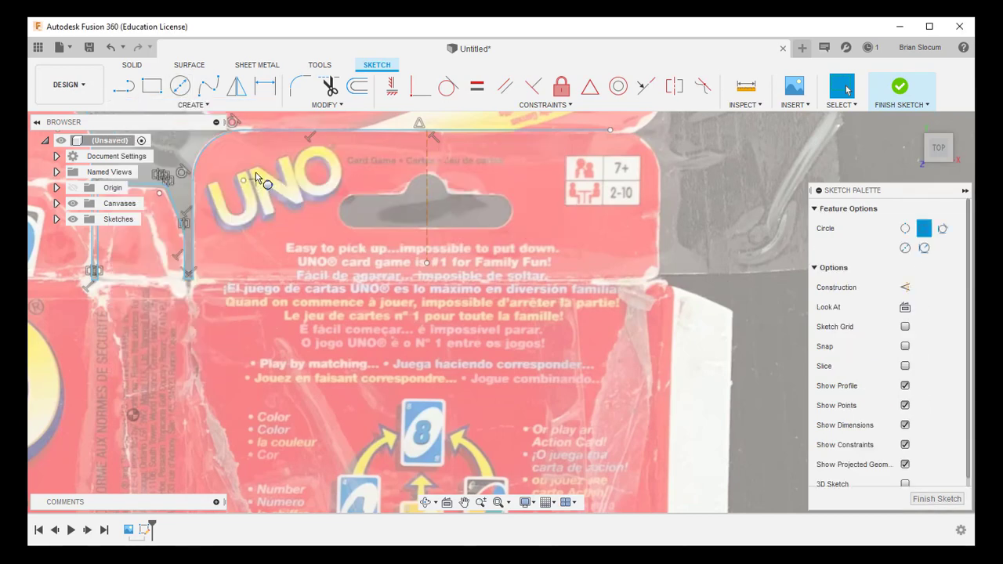
click(409, 182)
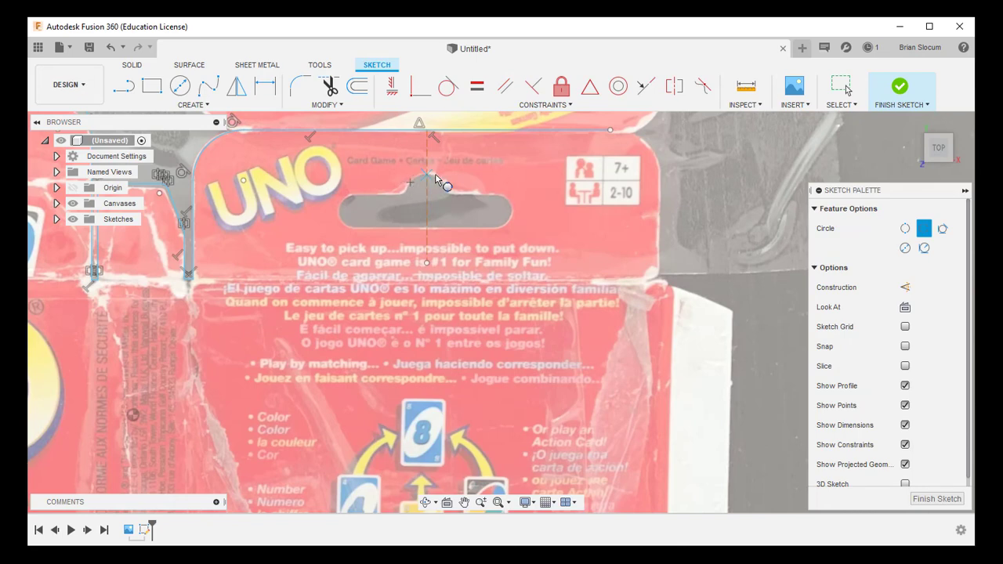
click(439, 182)
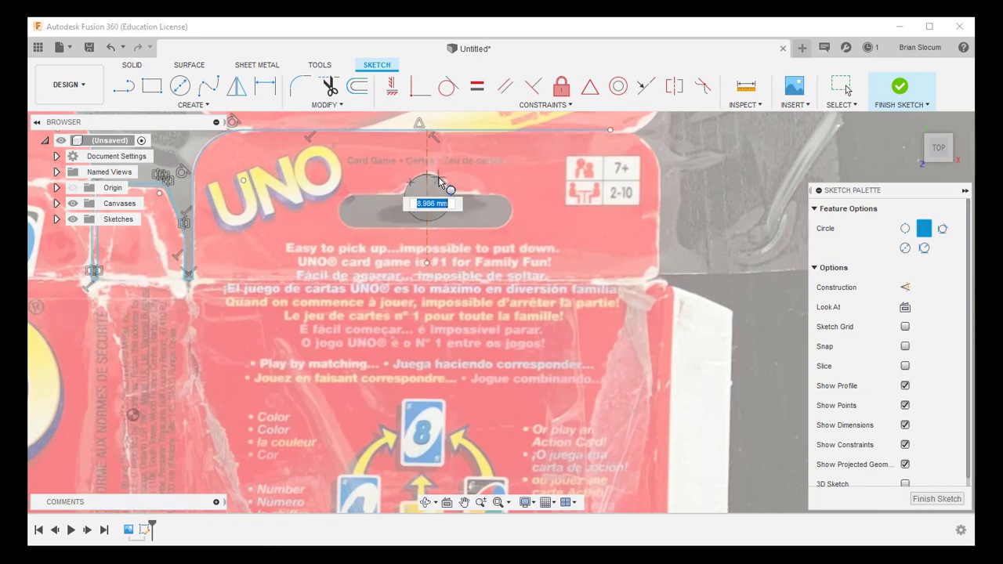
click(441, 180)
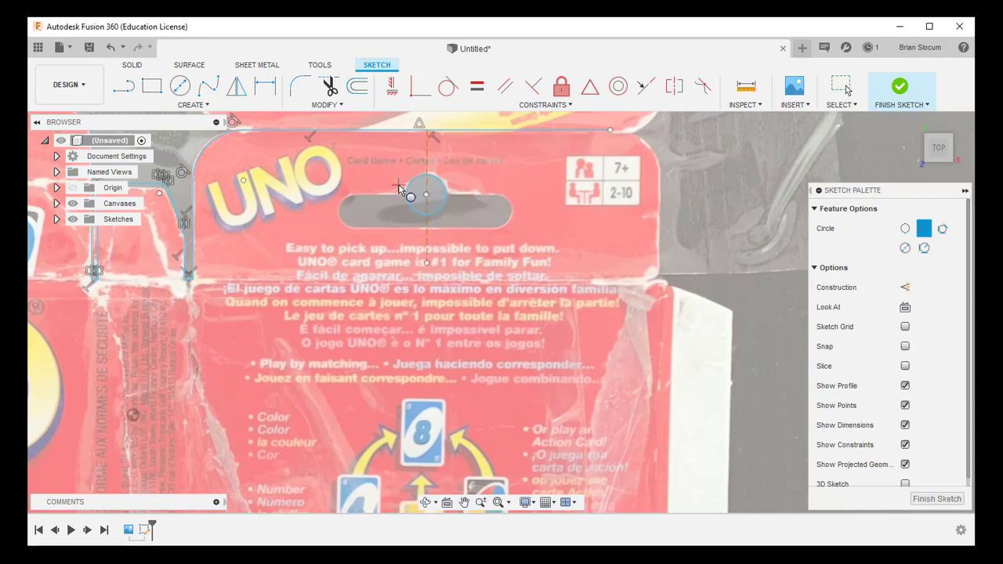
Sketch a three-point circle about 6 mm in diameter over the rounded end of the hanger slot below the UNO logo
scroll(409, 186, up, 8)
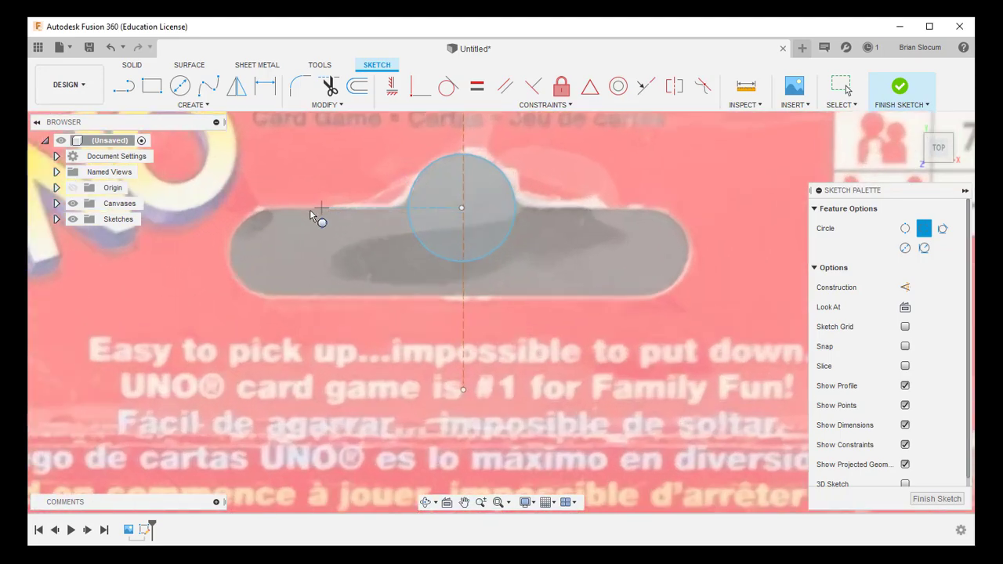
click(194, 105)
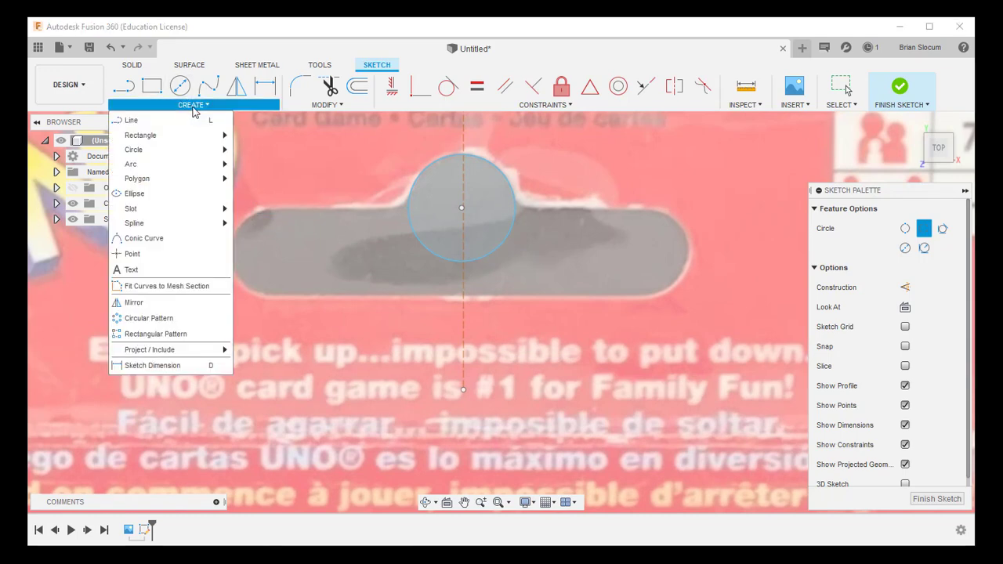
mouse_move(197, 148)
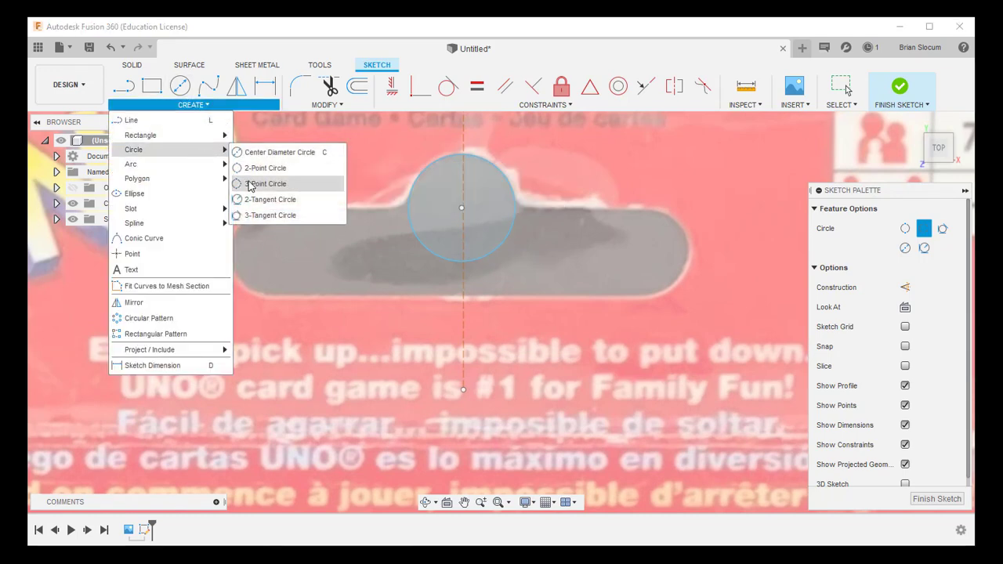
click(249, 182)
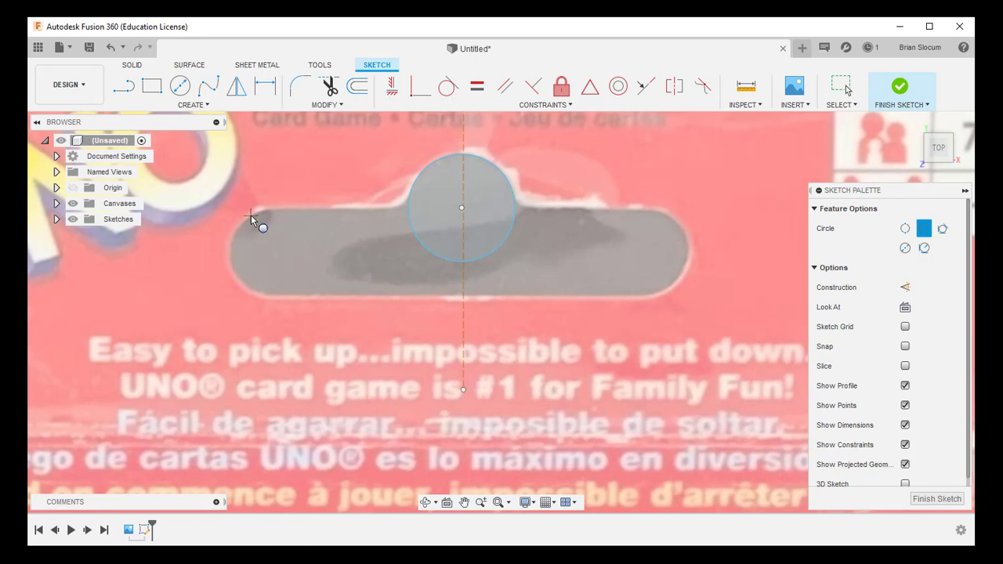
click(251, 215)
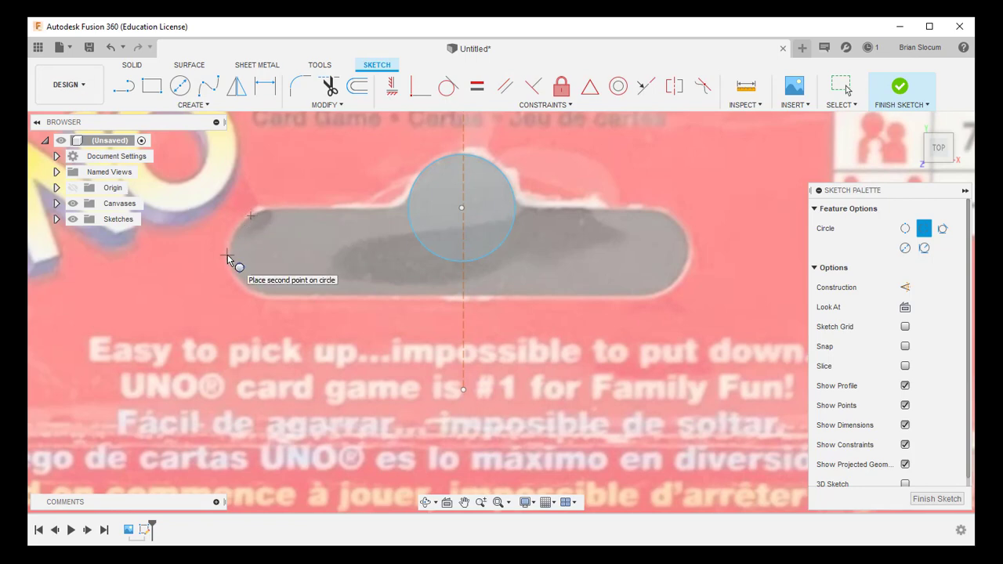
click(228, 256)
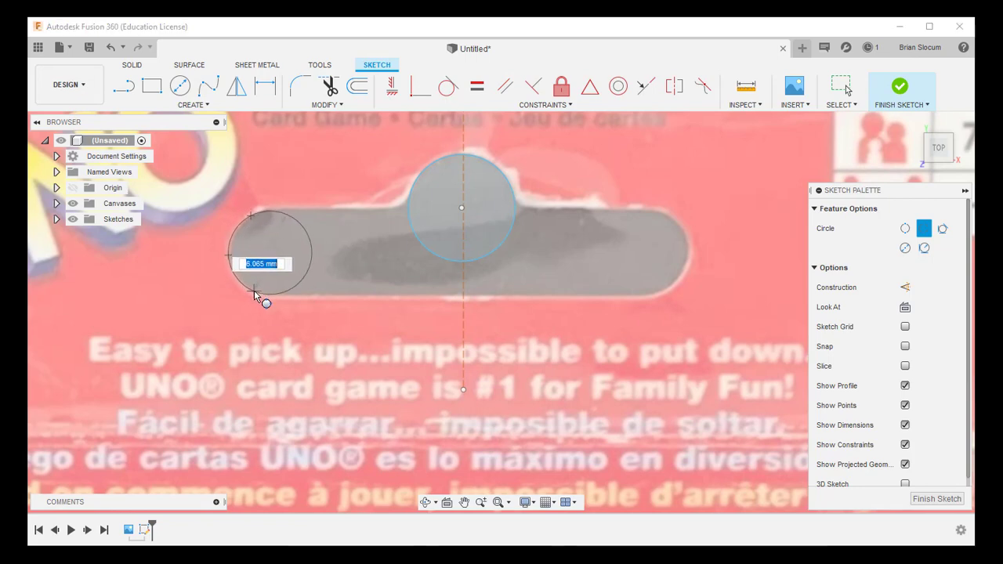
click(254, 291)
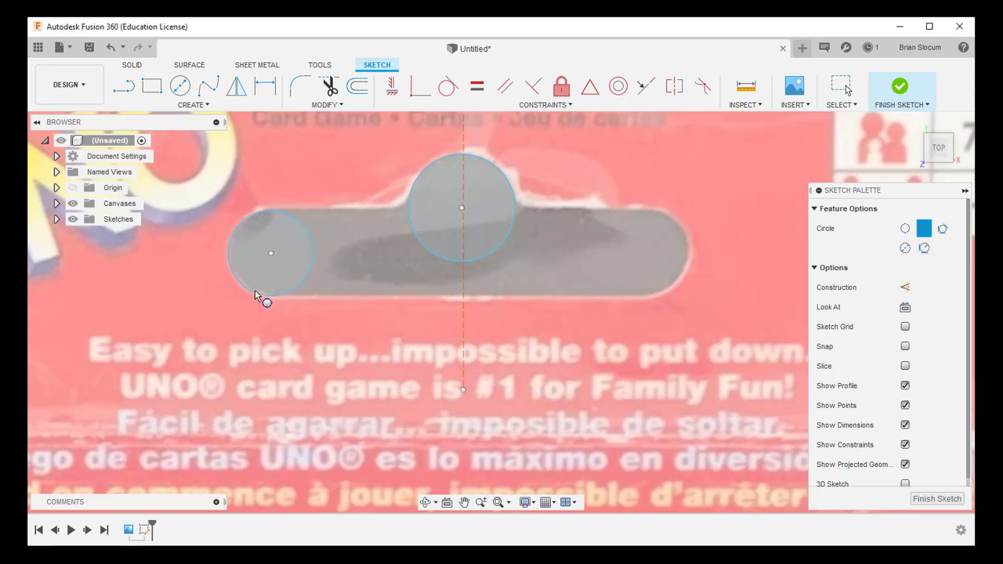
Draw horizontal slot edges from the end circle: the lower one to the construction line, the upper one into the central circle
click(124, 88)
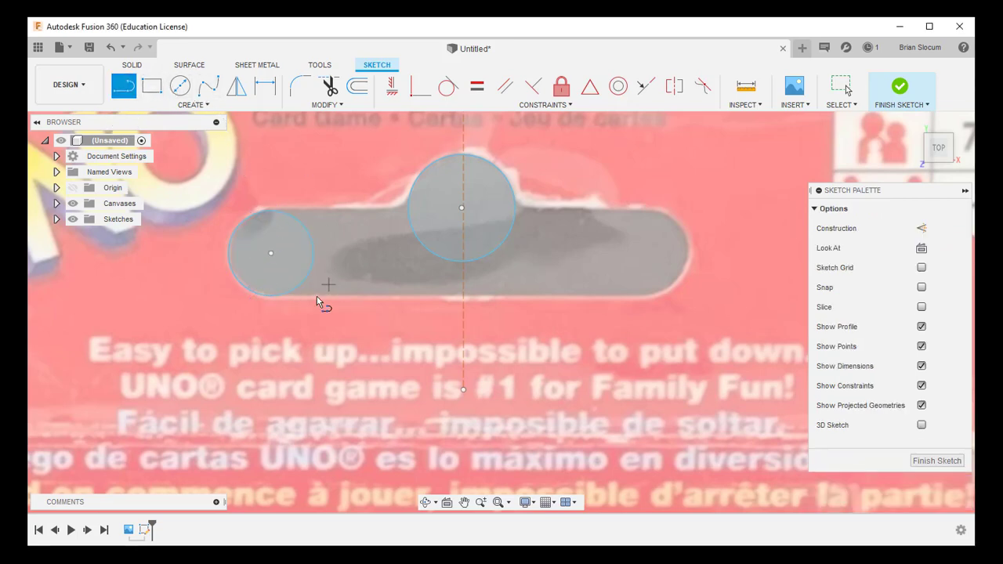
click(269, 297)
click(462, 296)
click(270, 209)
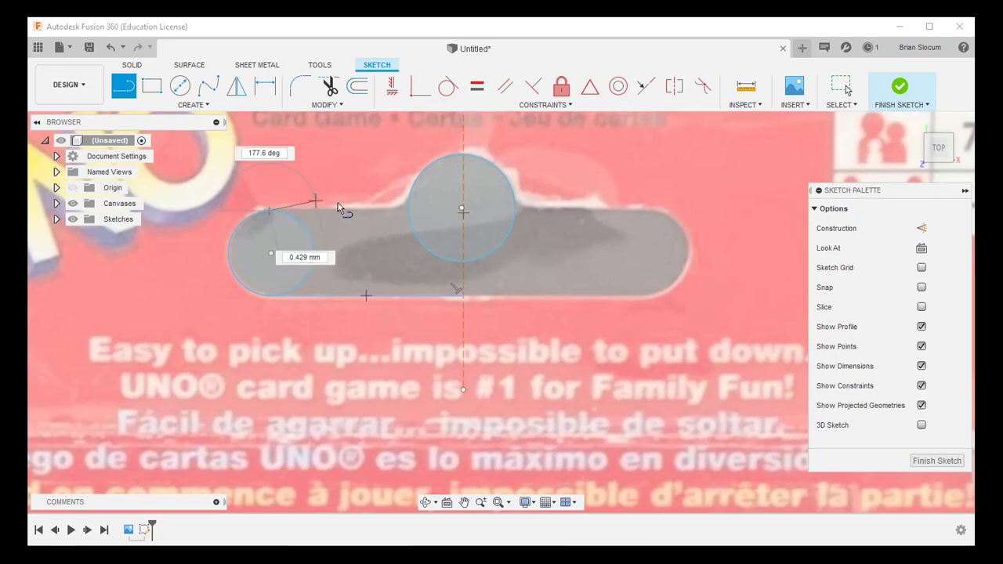
click(429, 212)
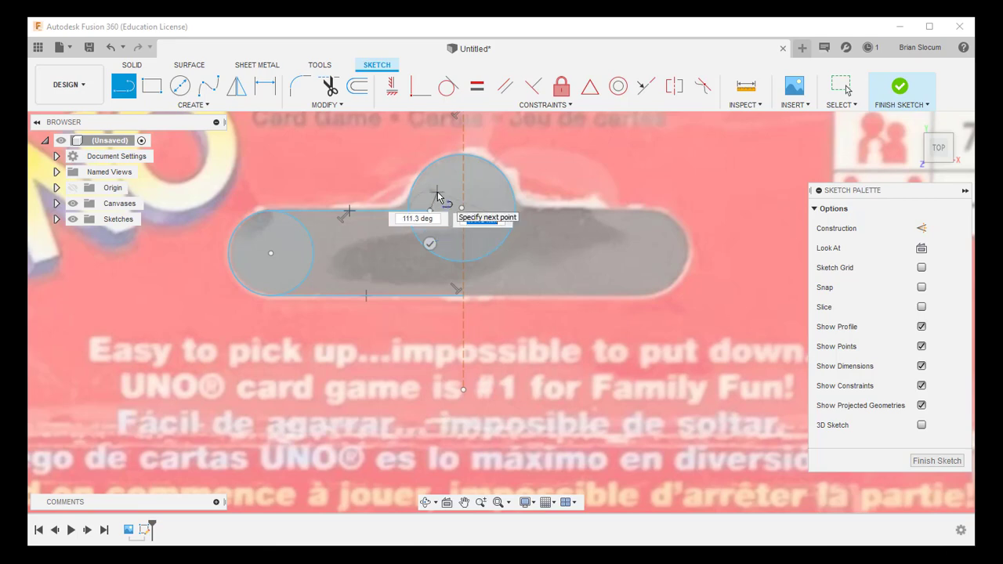
key(Escape)
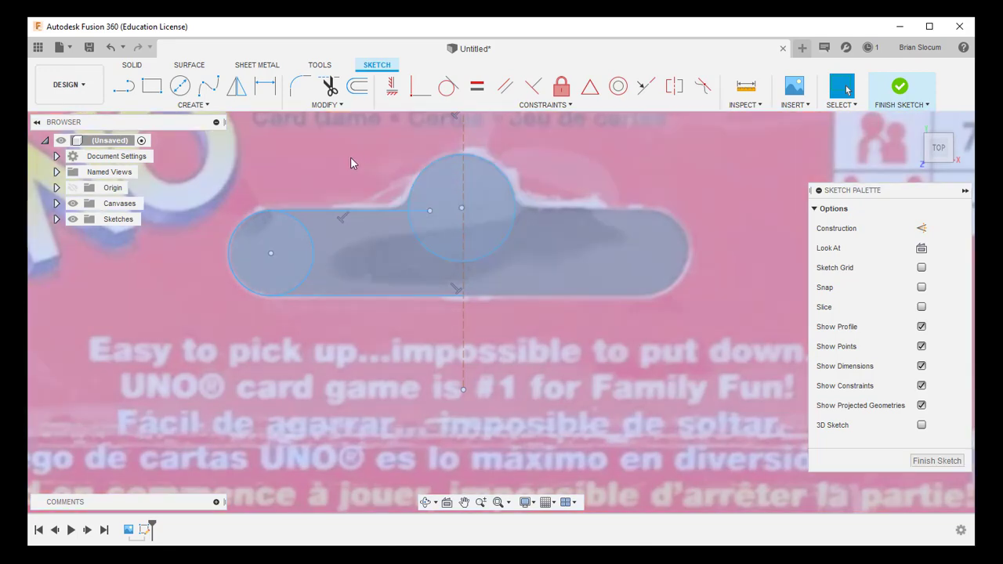
Trim the line end inside the central circle and the inner circle portions, leaving half of the hanger hole outline
click(330, 87)
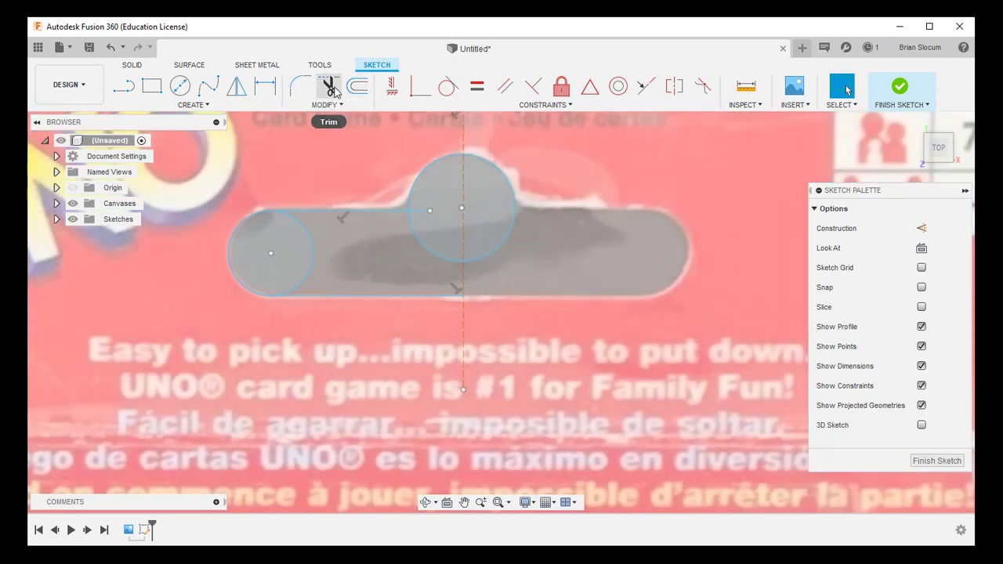
click(333, 89)
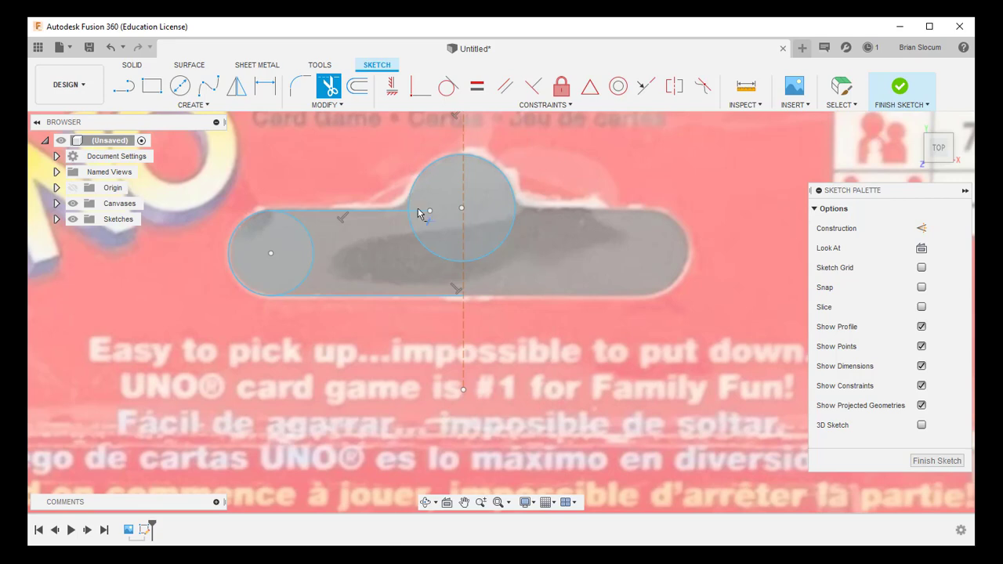
click(420, 214)
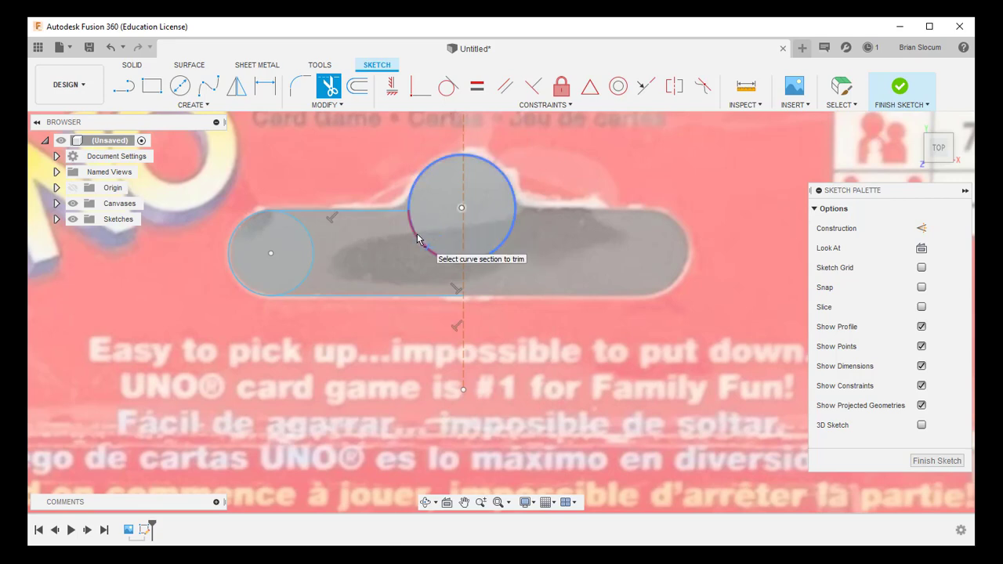
click(503, 246)
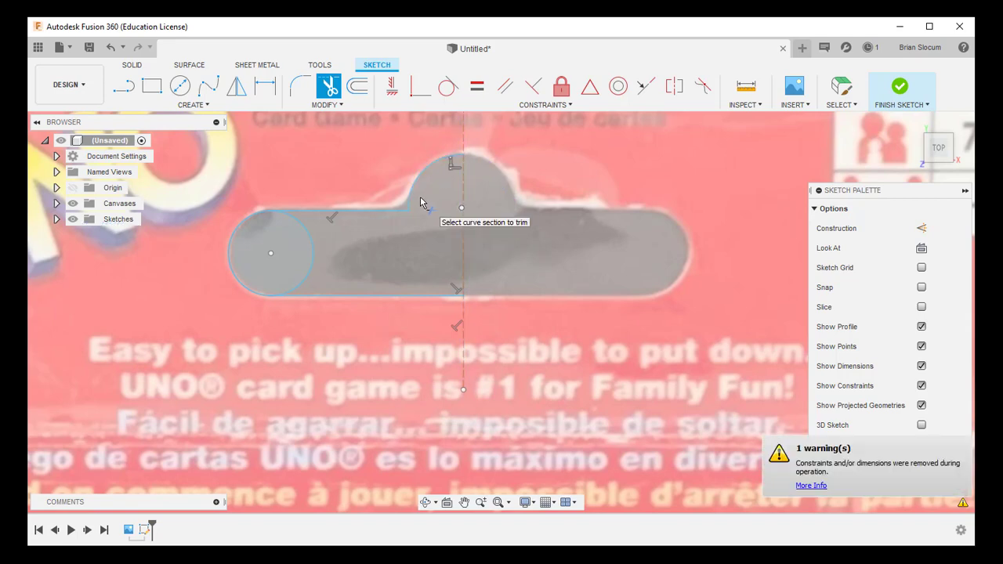
click(312, 242)
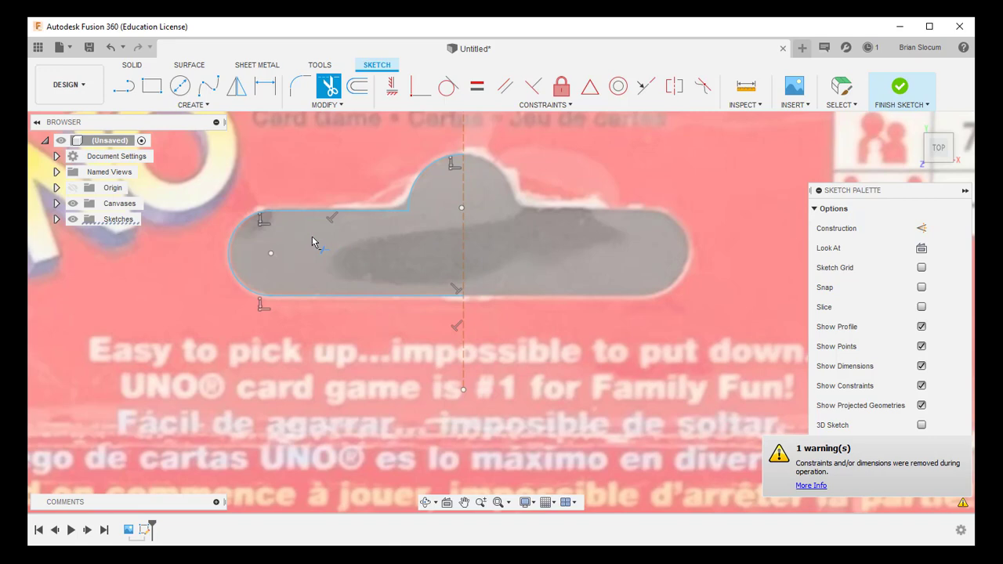
key(Escape)
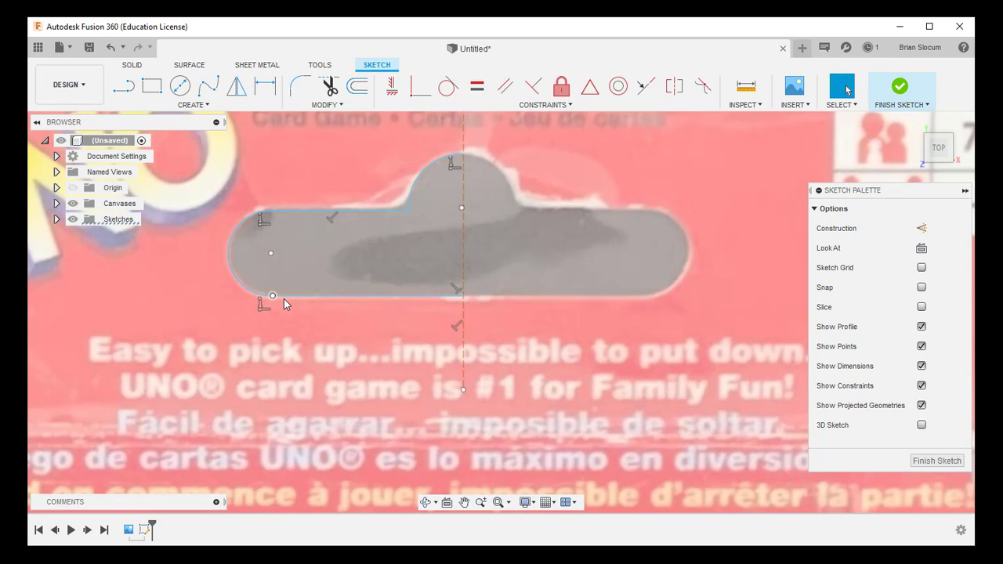
Make the hanger slot's end arc tangent to both the upper and lower slot edges
click(283, 297)
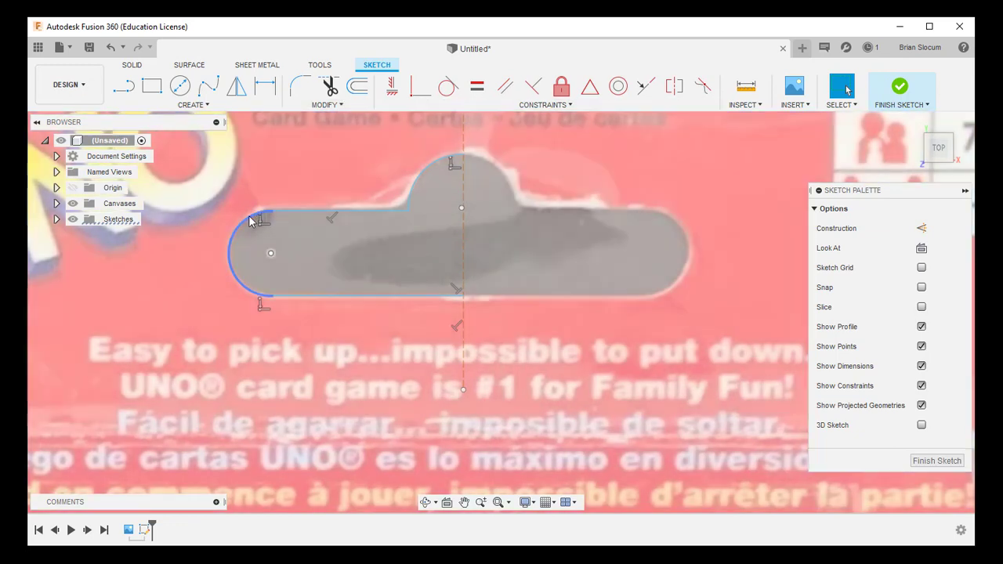
click(254, 206)
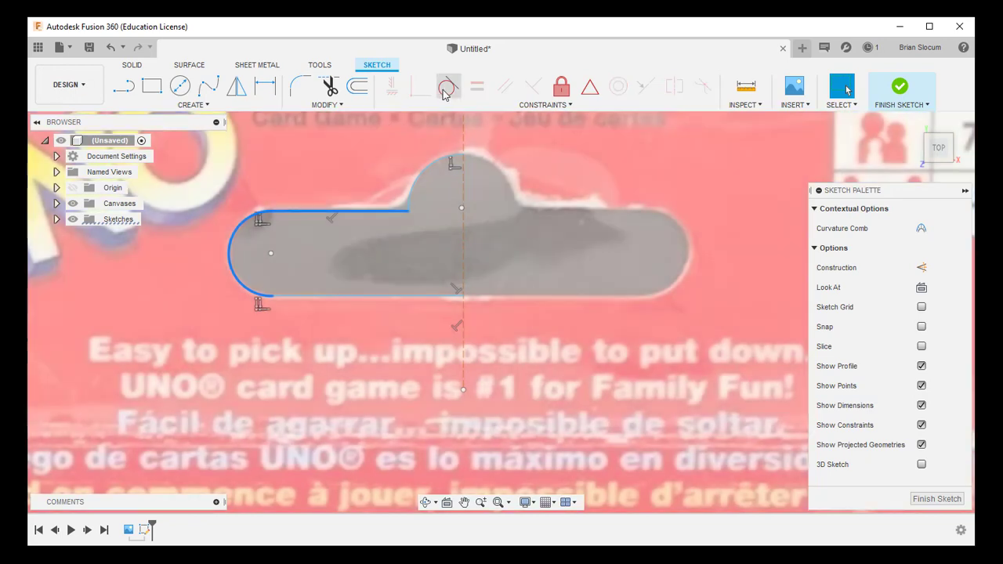
click(448, 85)
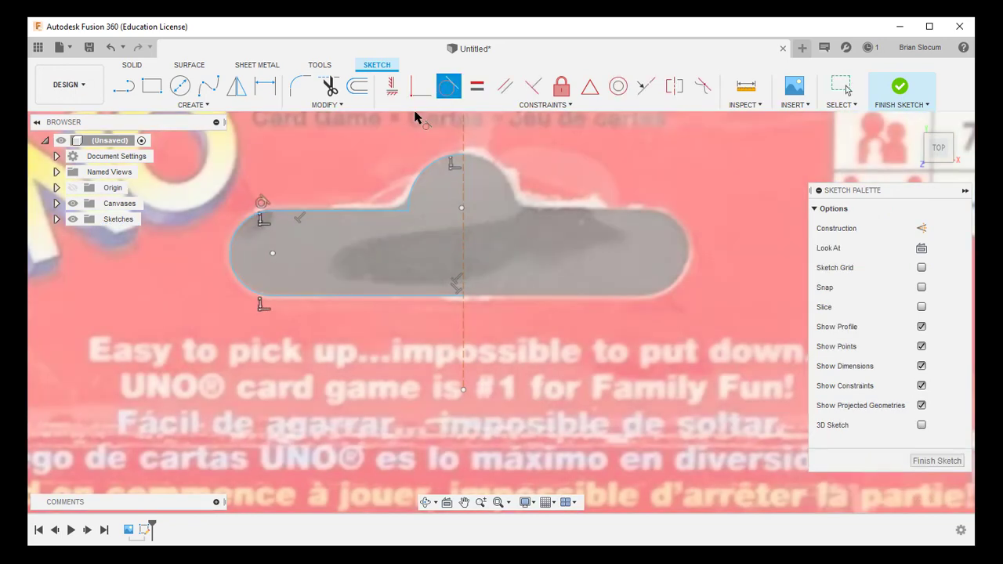
click(251, 291)
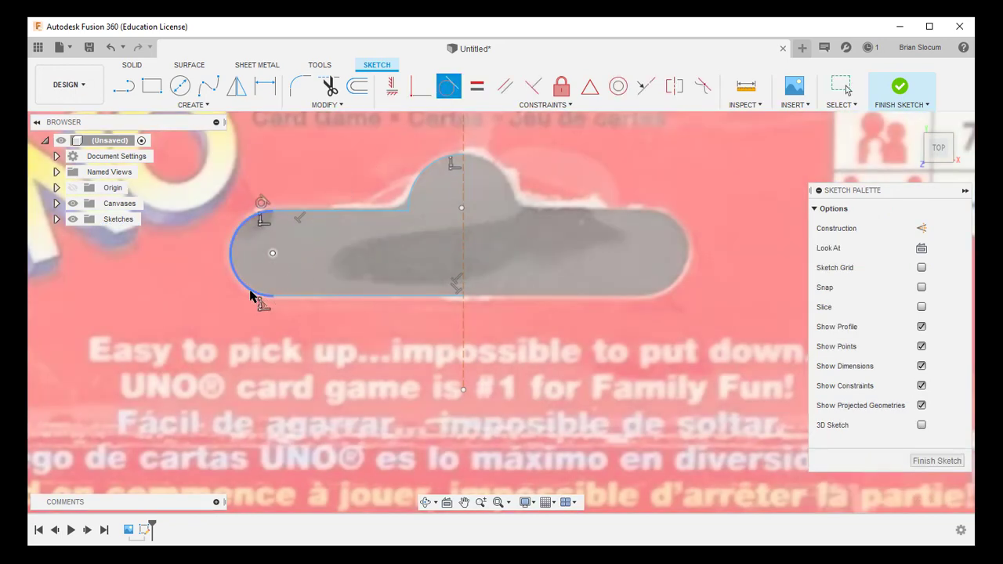
click(295, 297)
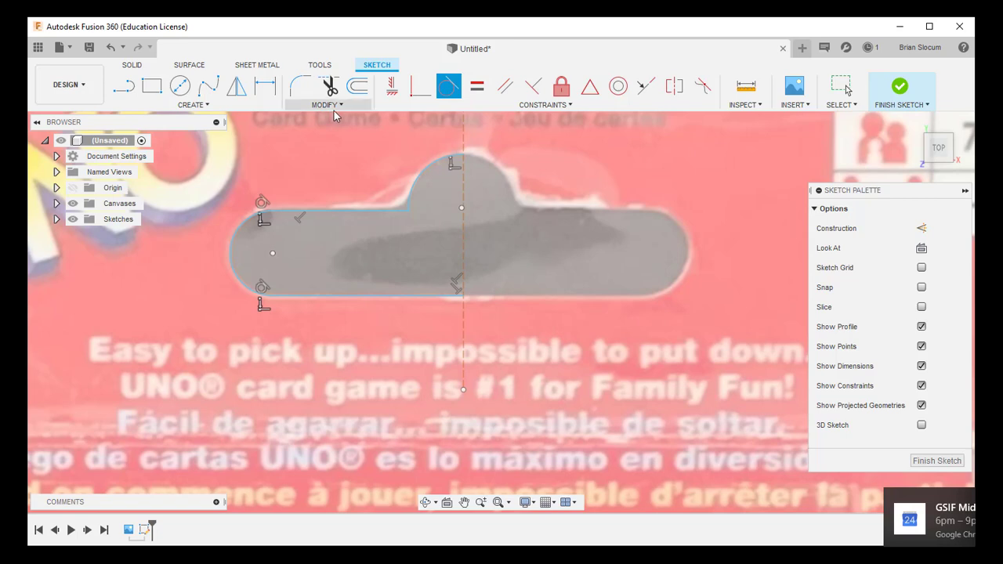
Fillet the corner between the slot's upper edge and the central notch arc with a 2 mm radius
click(335, 109)
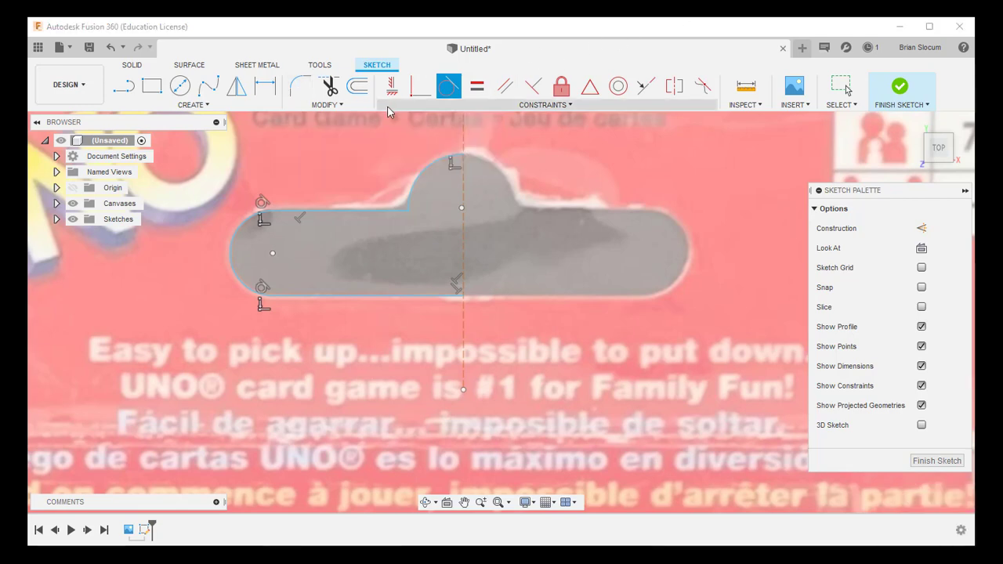
click(299, 85)
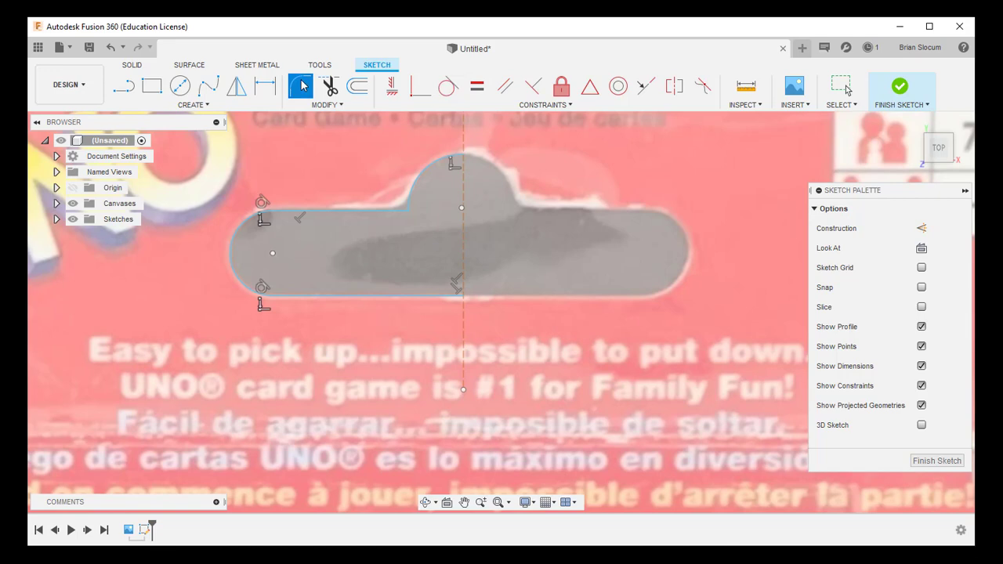
click(398, 210)
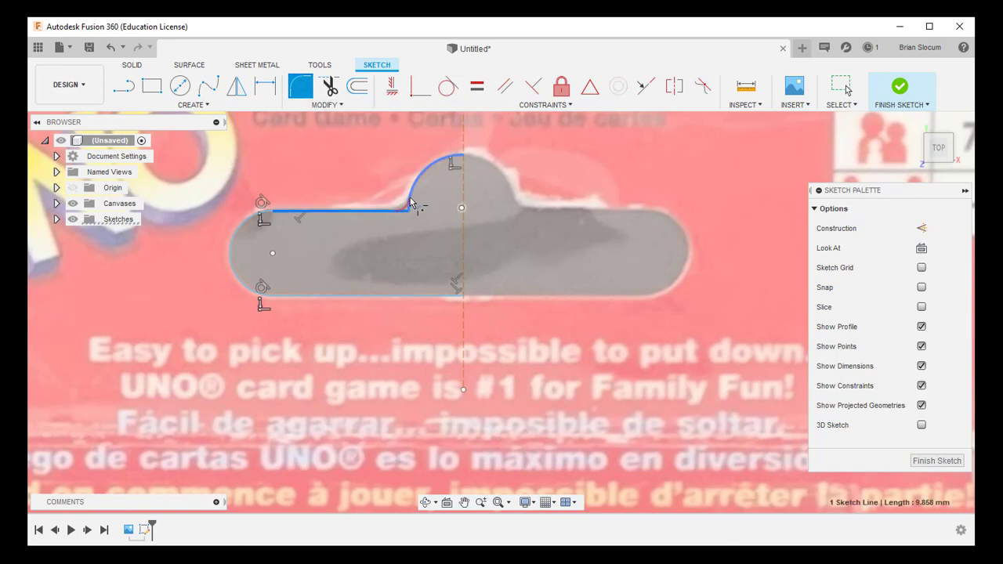
click(410, 202)
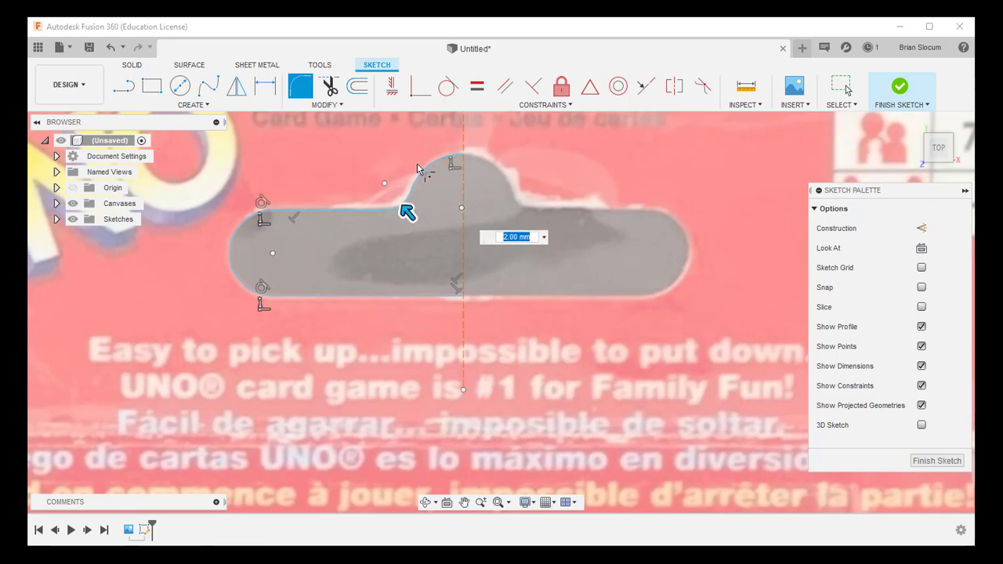
key(Return)
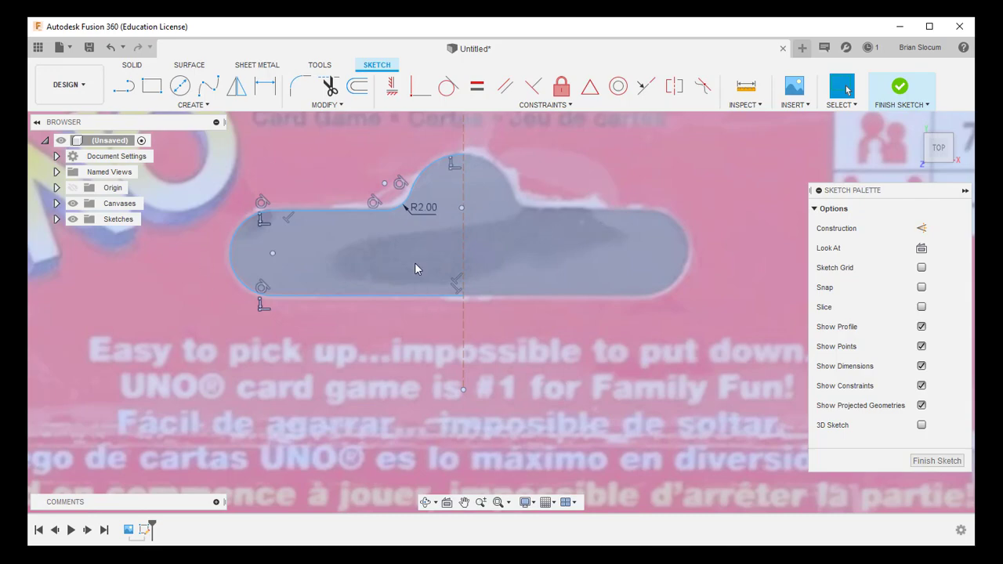
Mirror the flap's corner arc, its vertical edge and the half hanger hole outline about the vertical construction line
scroll(414, 265, down, 3)
scroll(414, 264, down, 3)
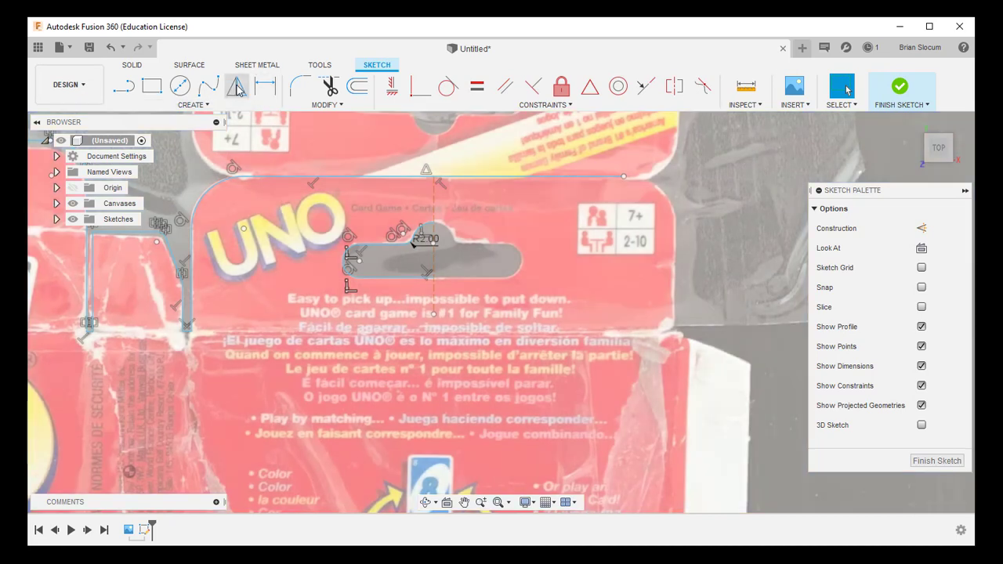
click(237, 85)
click(196, 212)
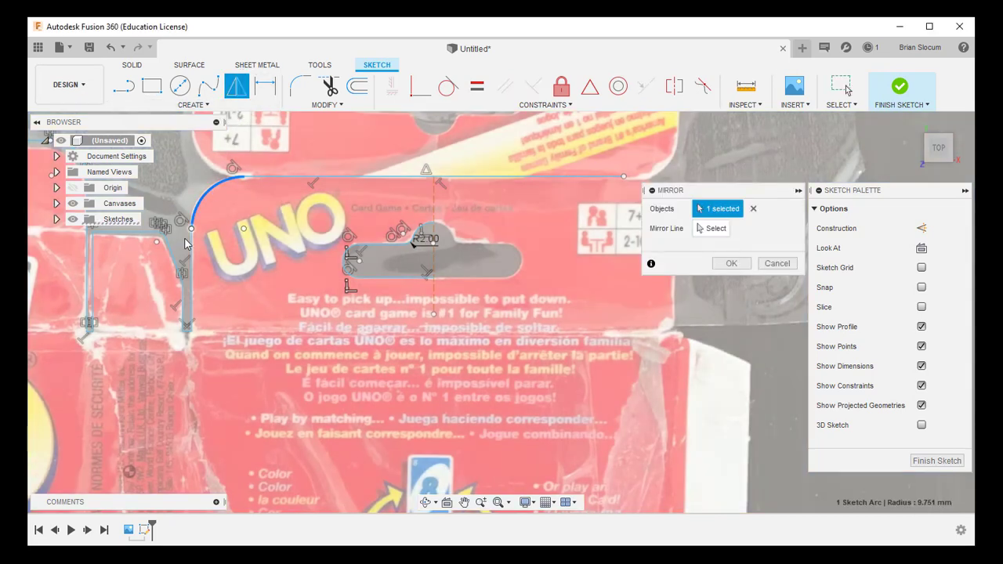
click(191, 253)
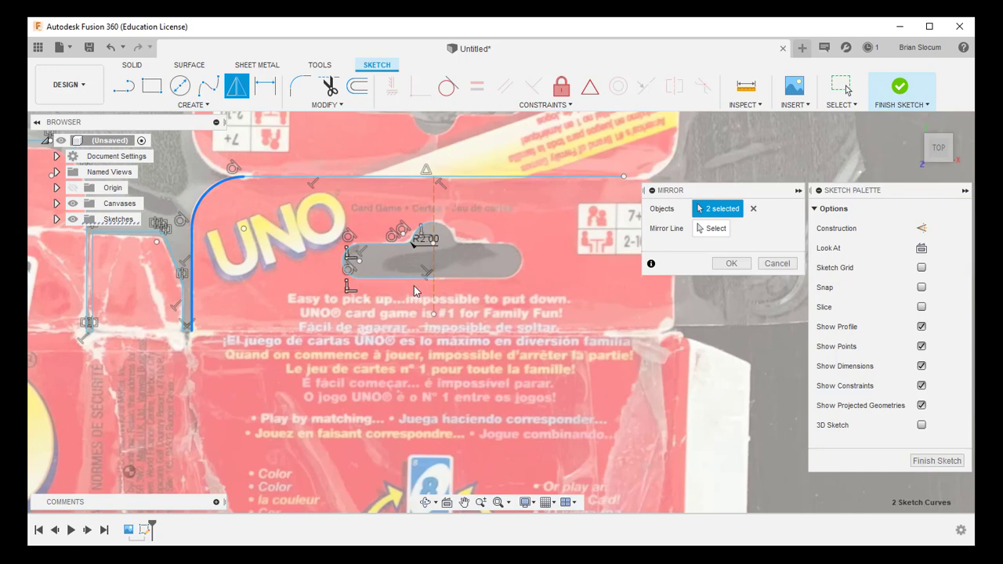
drag(417, 292, 324, 218)
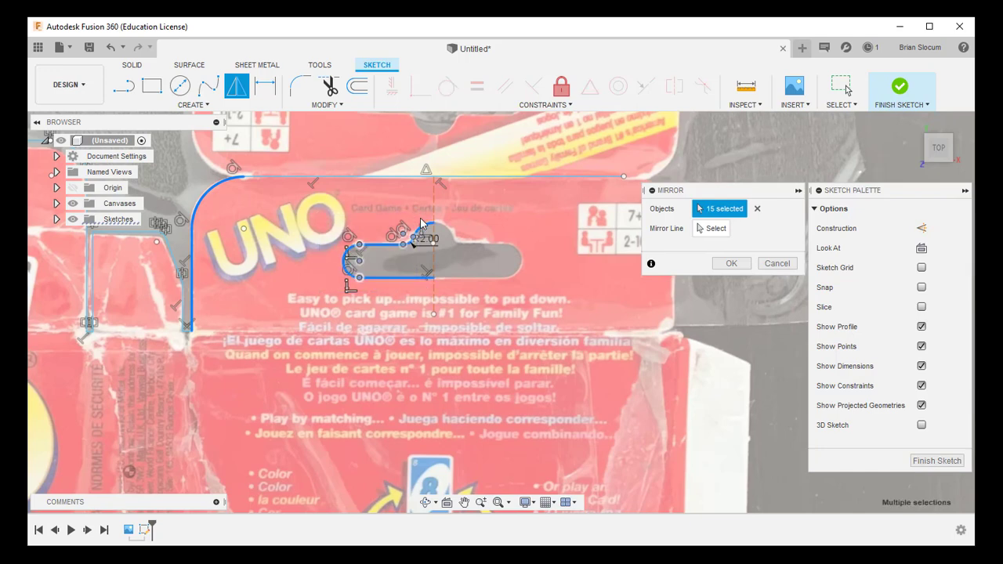
click(713, 228)
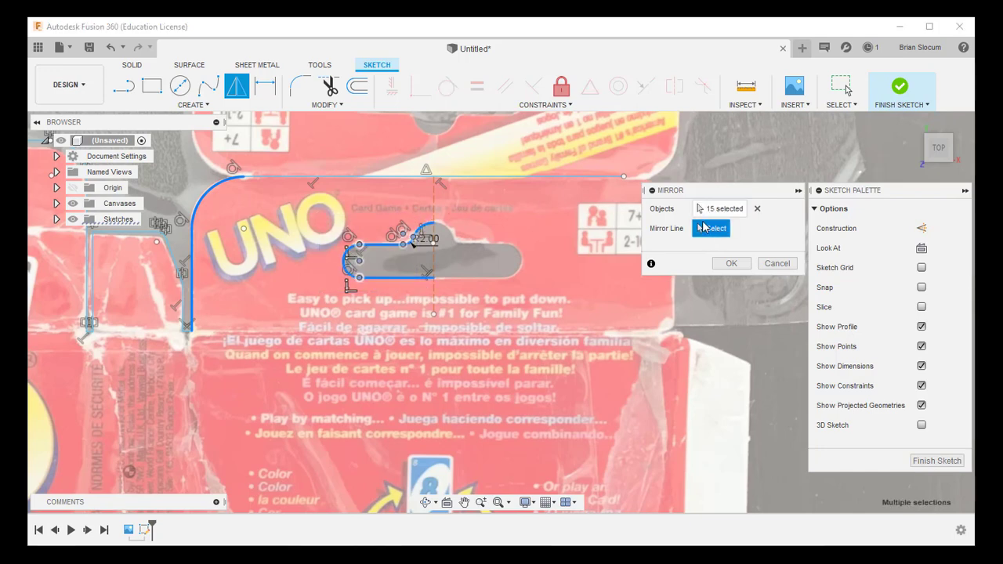
click(435, 205)
click(730, 264)
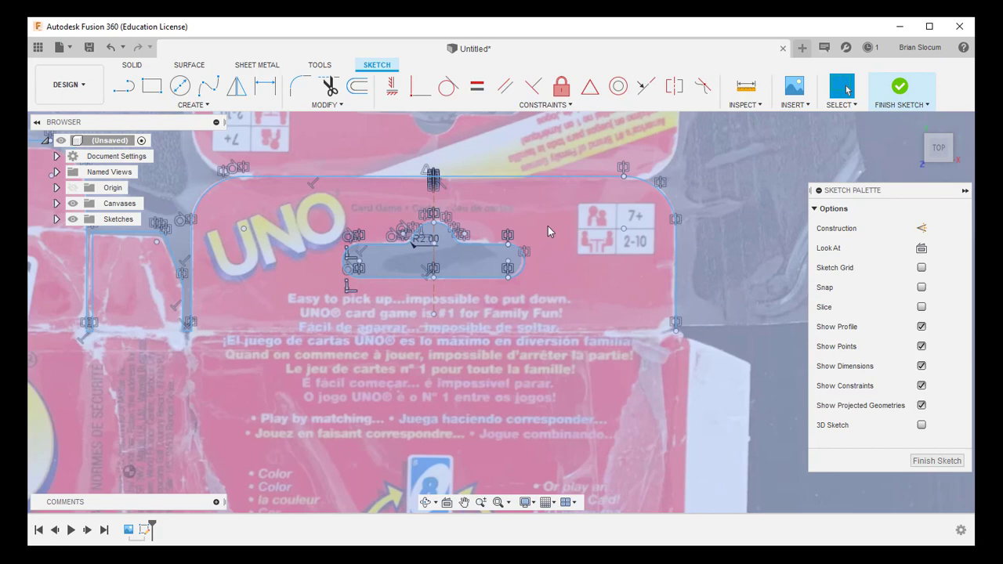
Mirror the complete hanger hole and the flap's corner arcs and side edges about the horizontal fold line above the UNO logo
mouse_move(548, 228)
middle_down()
mouse_move(566, 298)
mouse_move(557, 352)
middle_up()
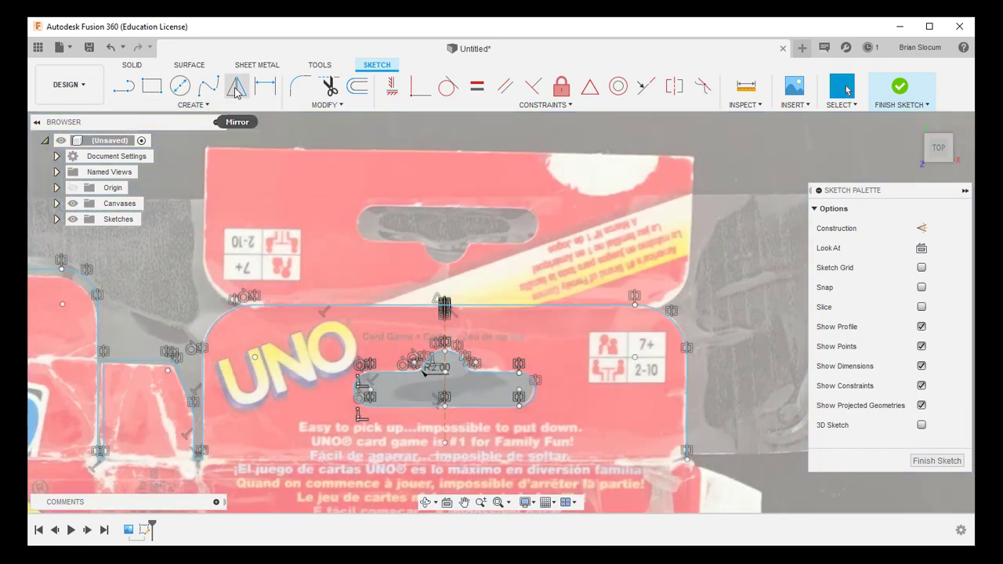
click(235, 86)
click(222, 322)
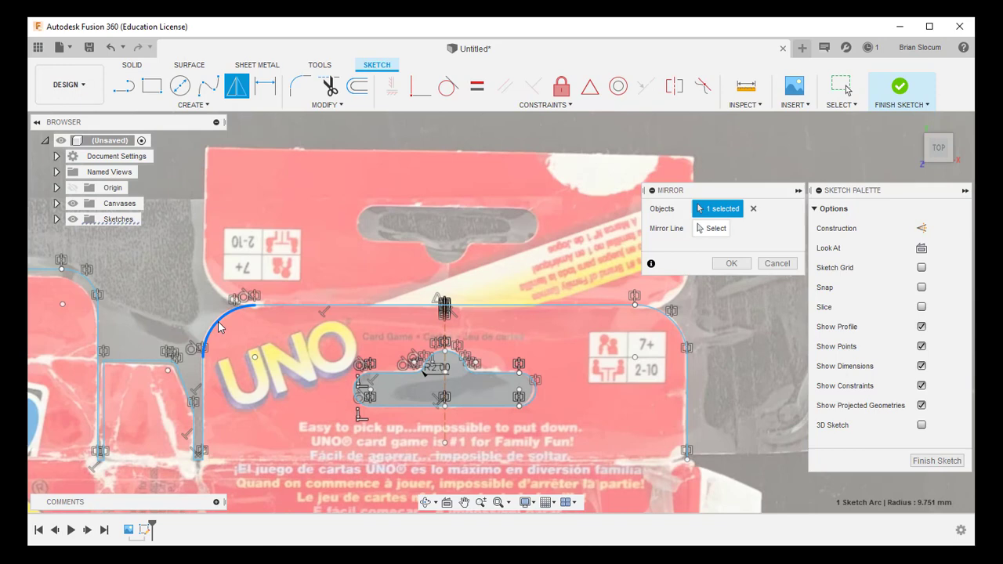
click(200, 389)
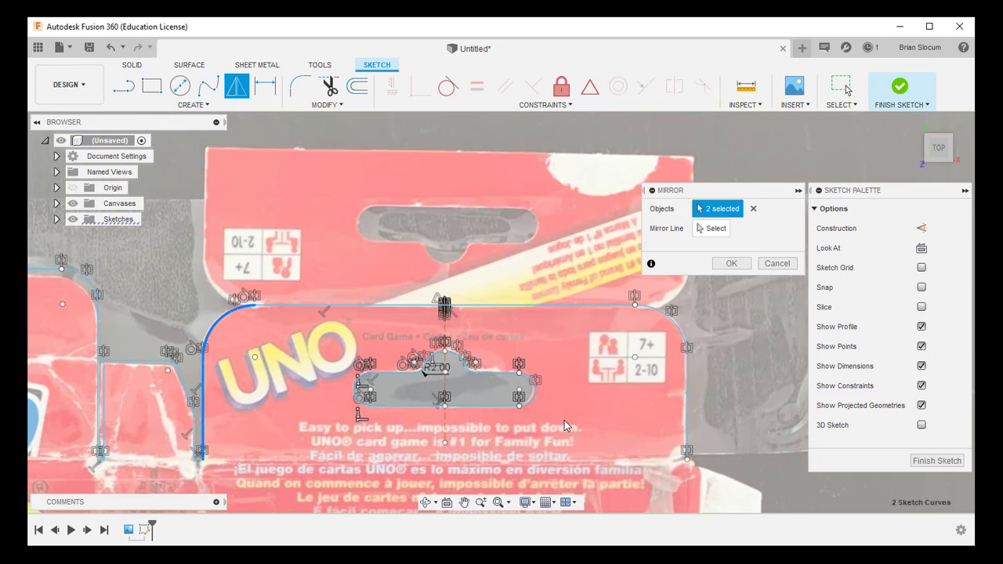
drag(564, 419, 325, 346)
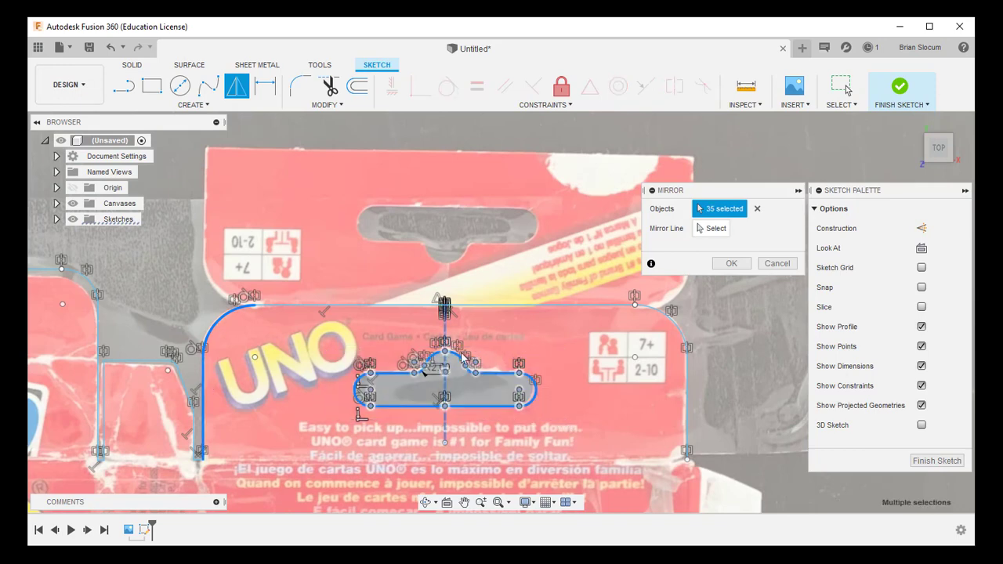
click(672, 321)
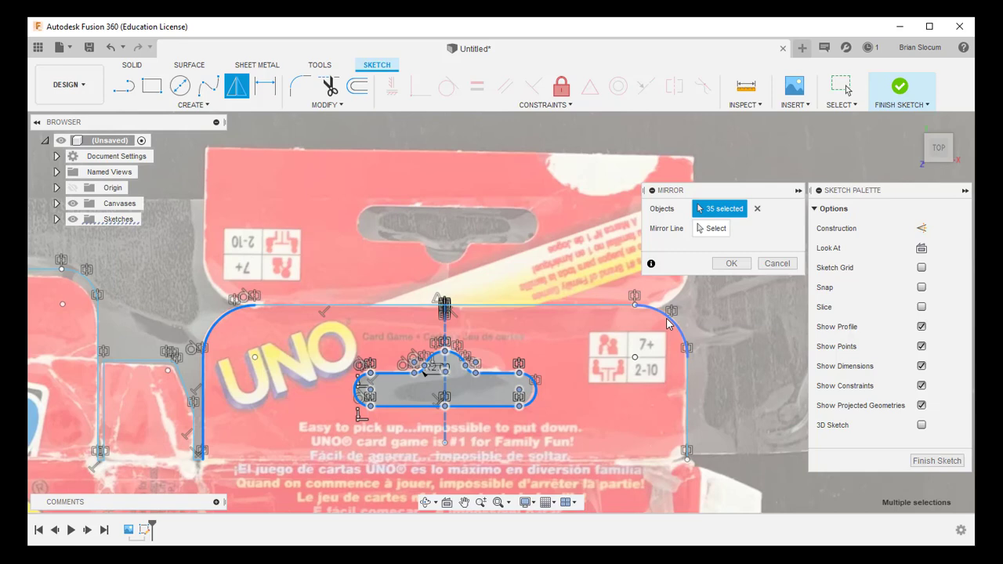
click(687, 396)
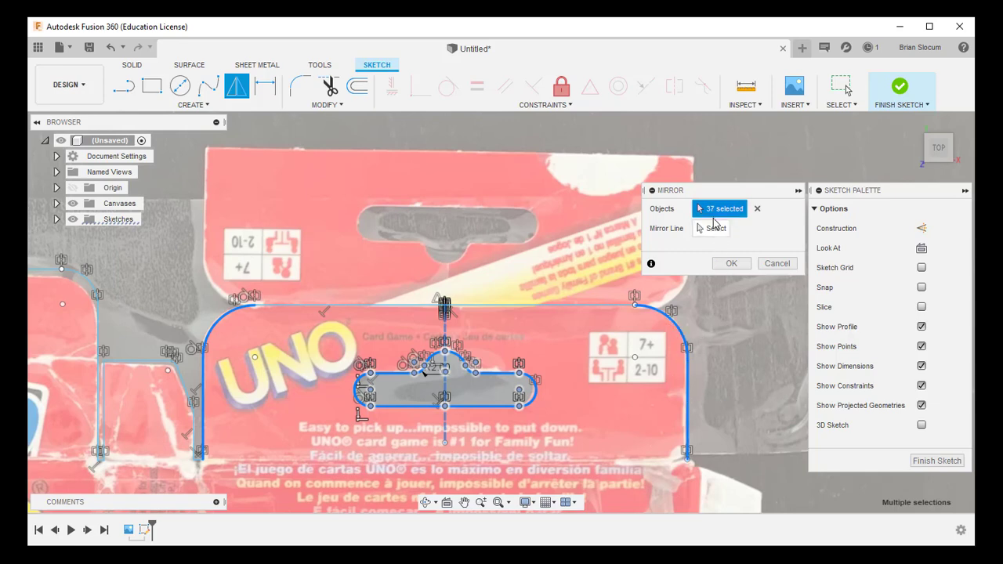
click(714, 228)
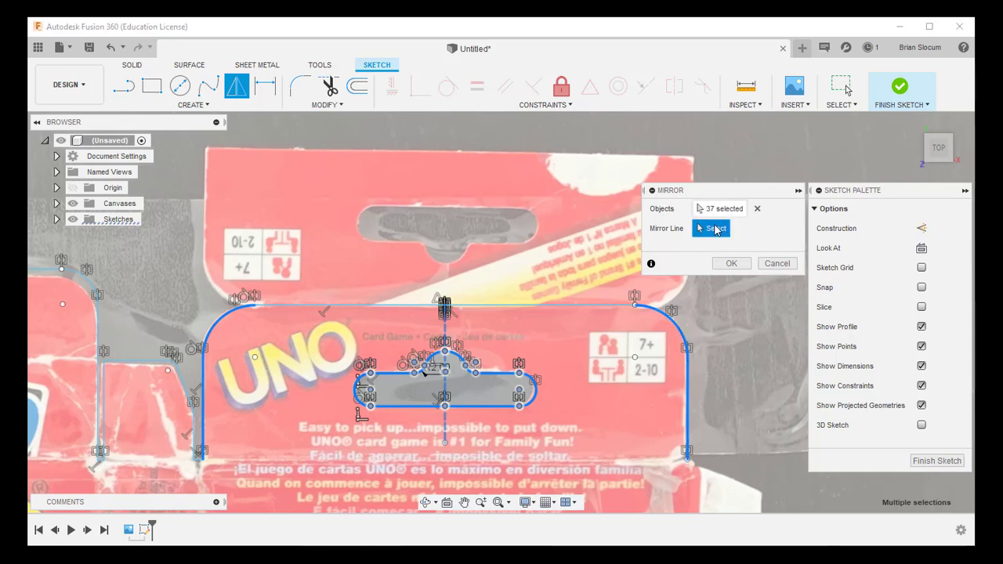
click(537, 303)
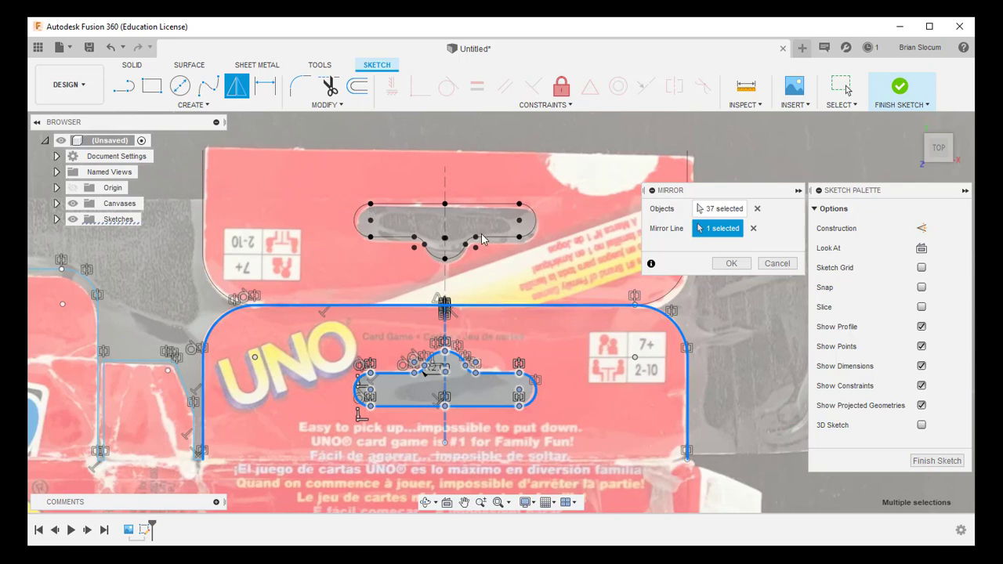
click(728, 264)
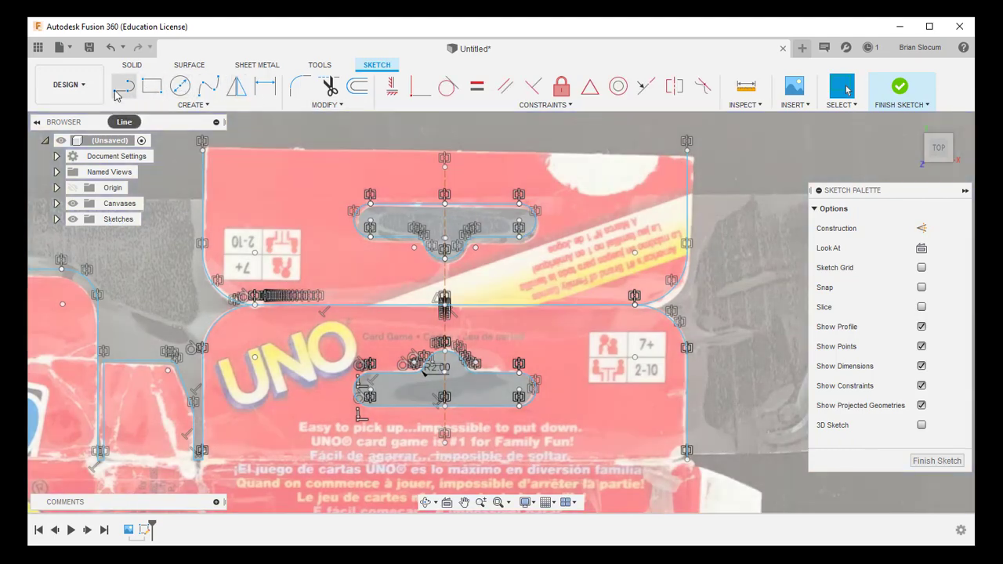
Draw a horizontal line about 90 mm long joining the upper ends of the mirrored flap's side edges
click(123, 85)
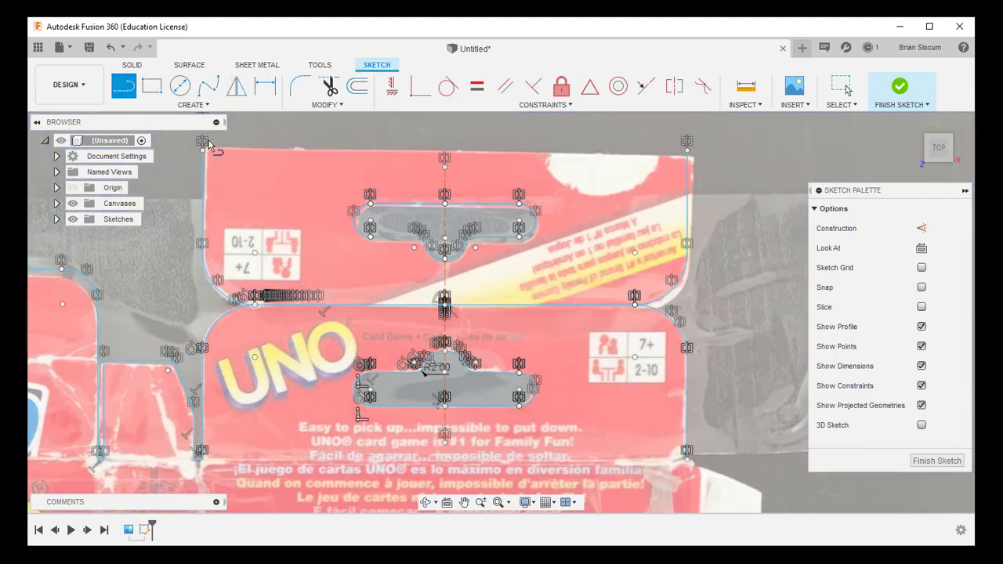
click(202, 151)
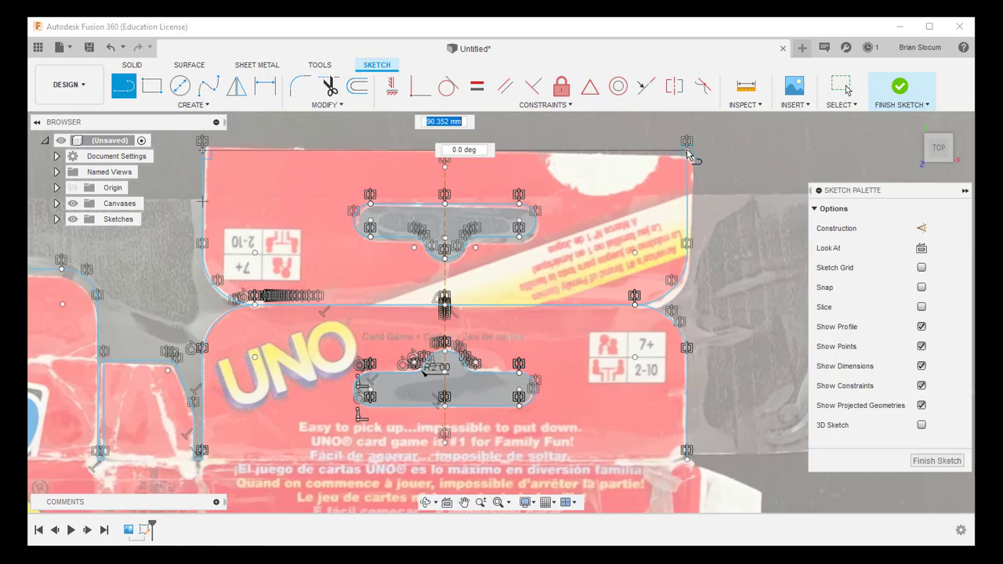
key(Escape)
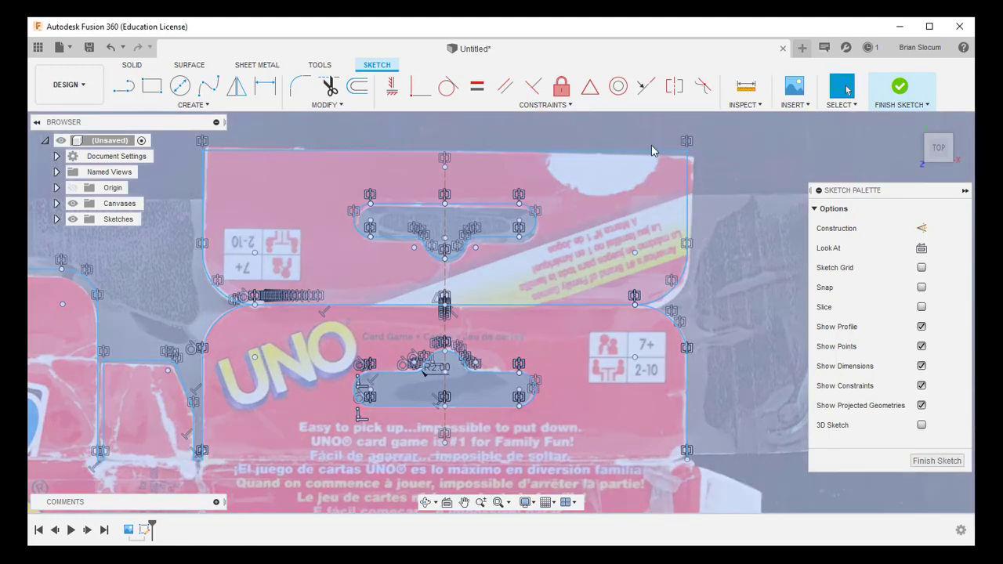
scroll(470, 329, up, 2)
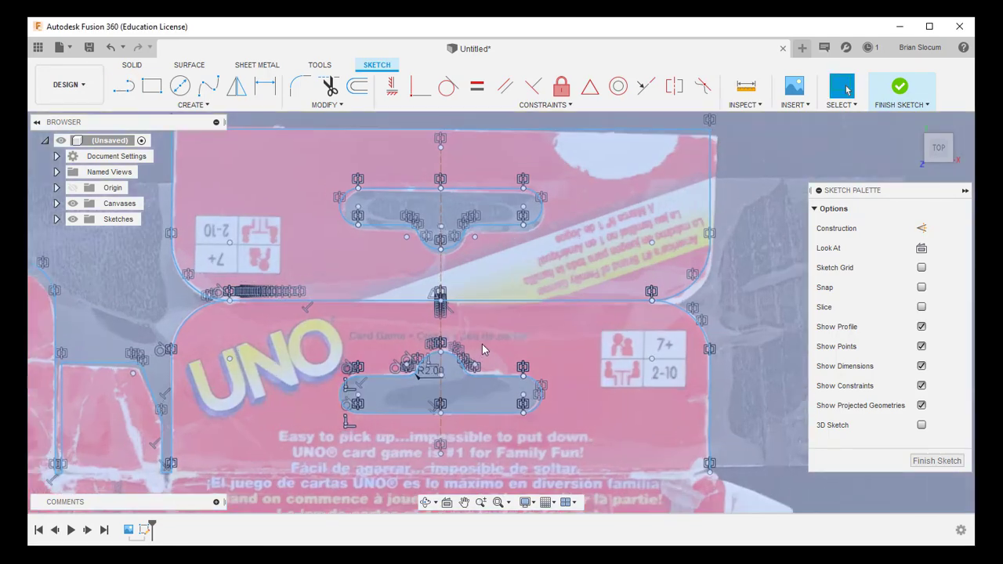
Trace the glue tab beside the barcode panel with an upper slanted line about 15 mm long, a vertical line and a lower slanted line
scroll(619, 412, down, 8)
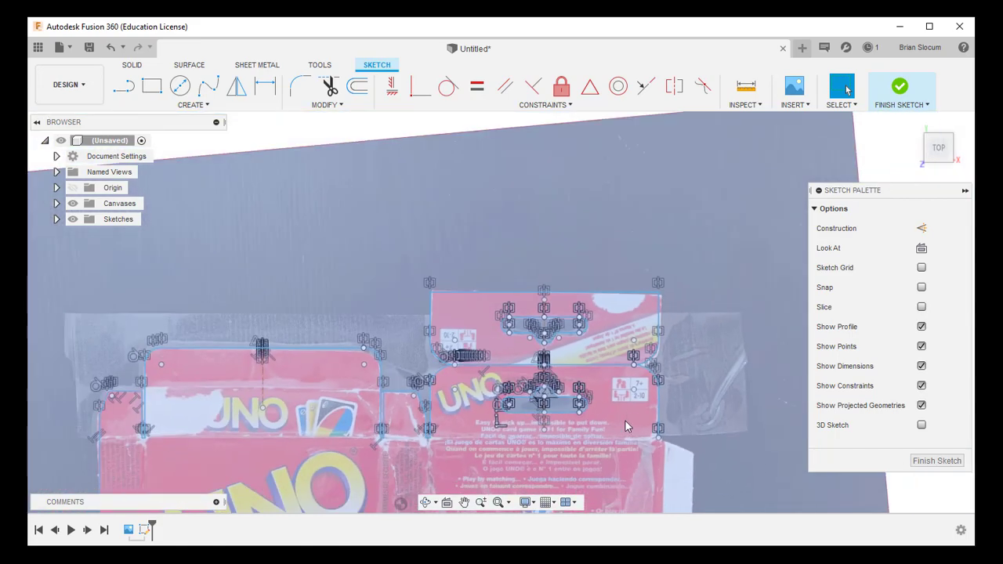
mouse_move(625, 421)
middle_down()
mouse_move(525, 268)
mouse_move(478, 172)
middle_up()
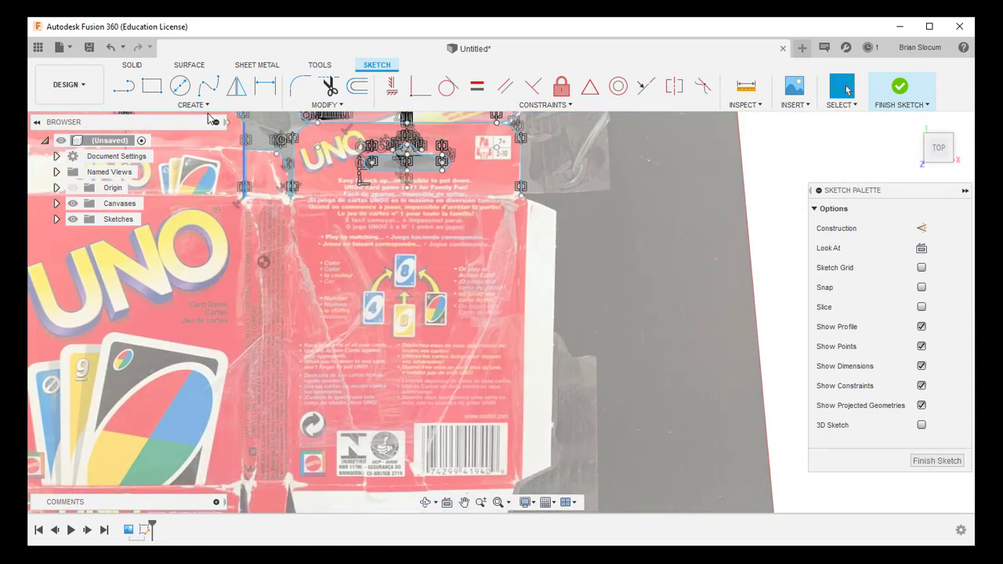
click(127, 90)
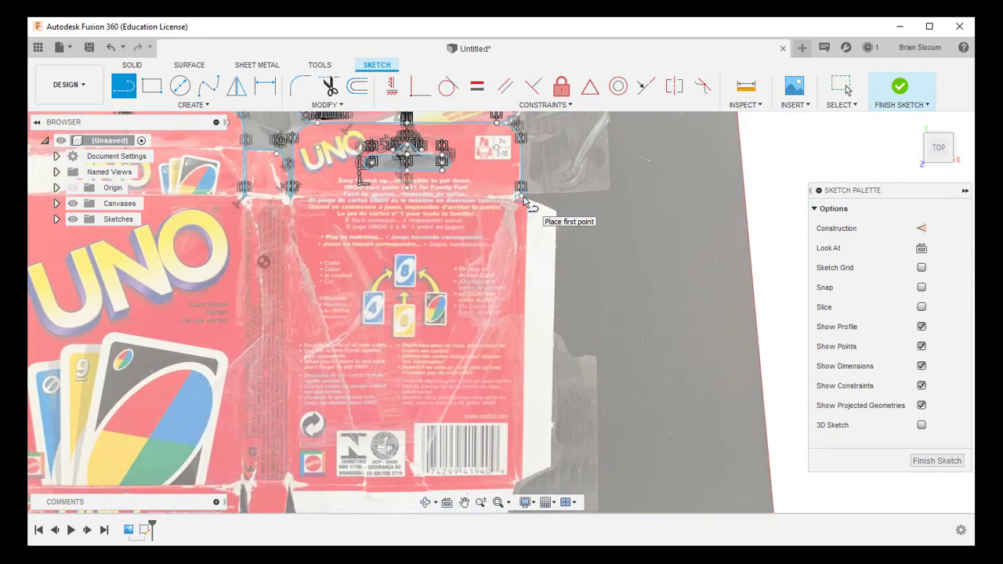
click(523, 197)
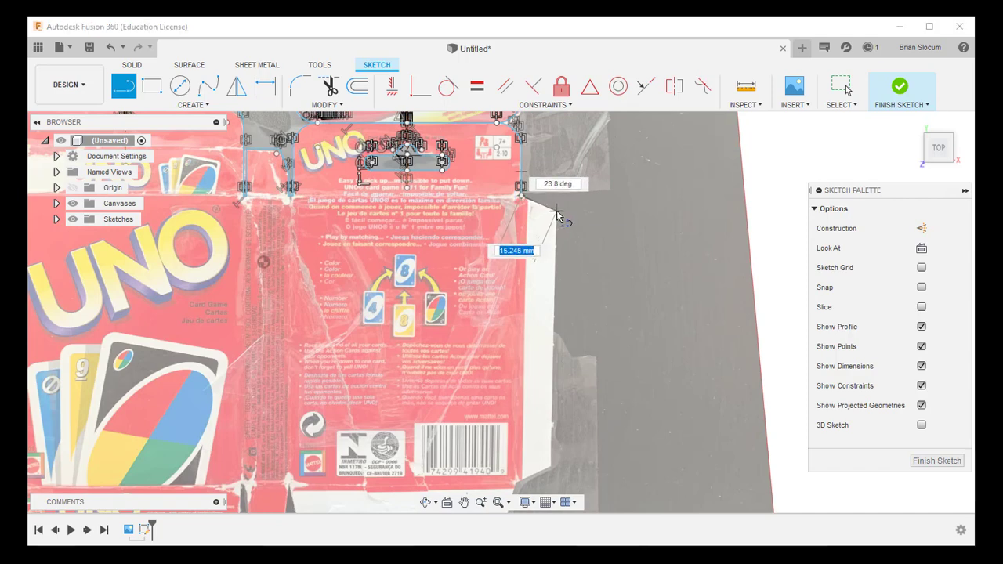
click(554, 211)
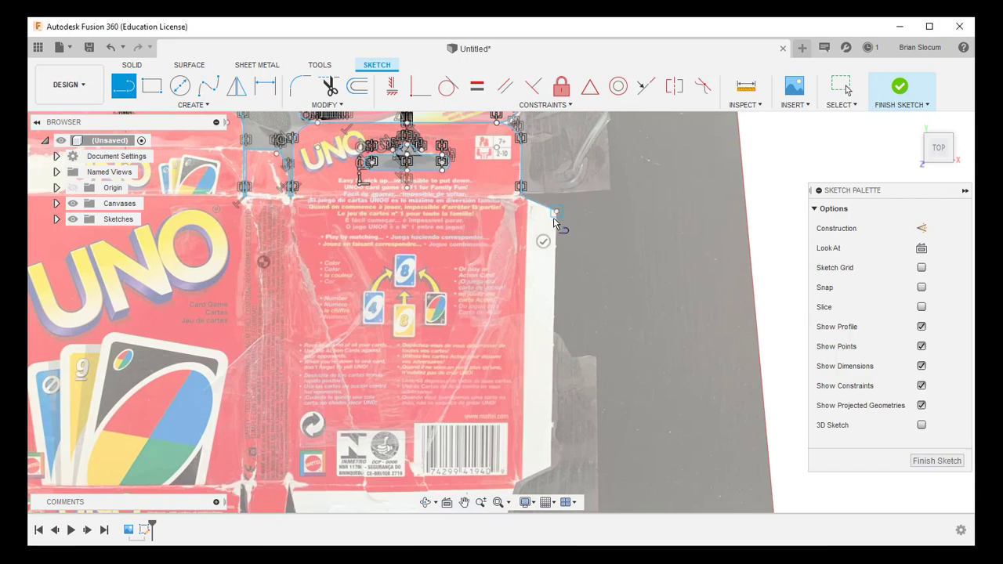
click(556, 464)
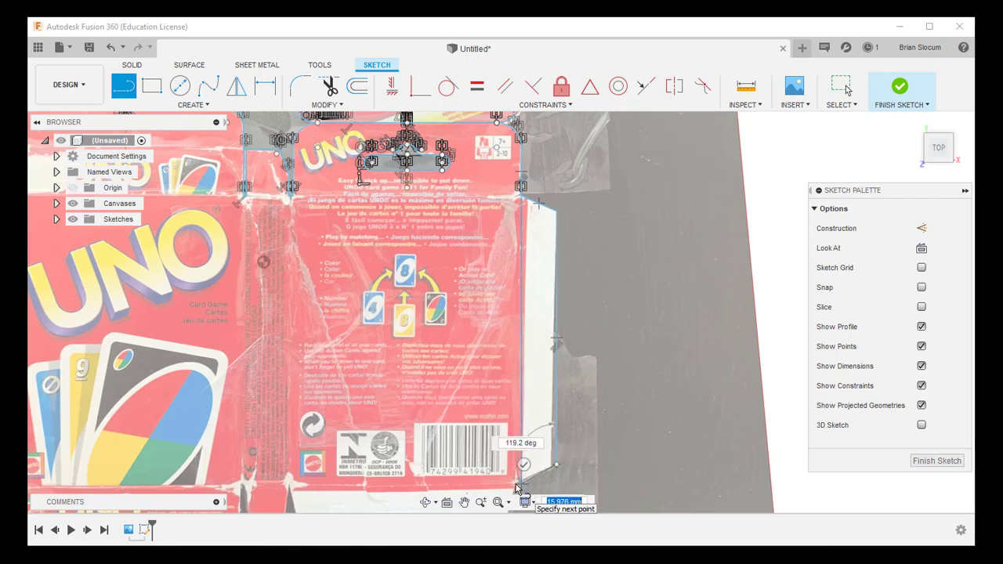
middle_drag(522, 485, 574, 311)
scroll(574, 311, down, 2)
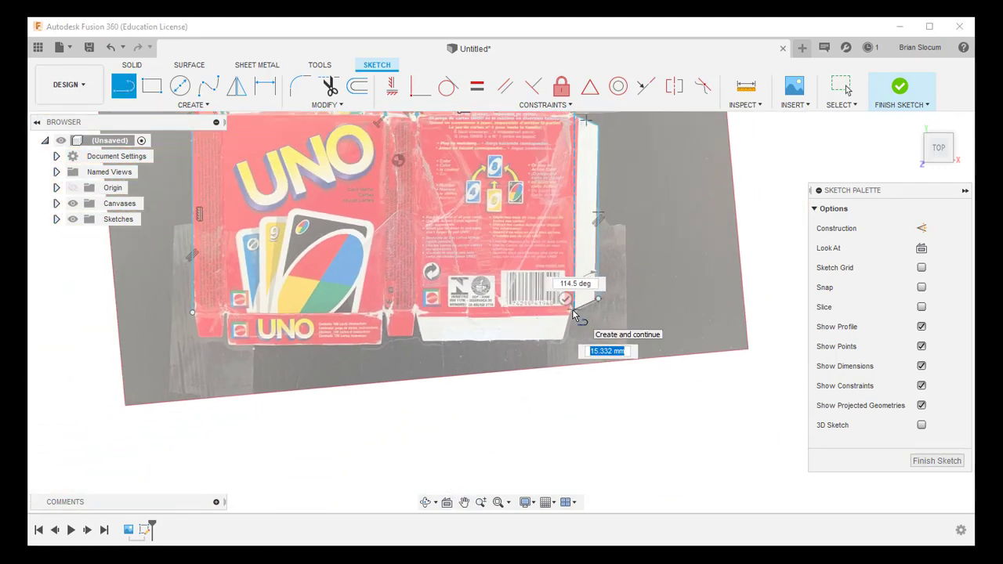
scroll(573, 311, up, 6)
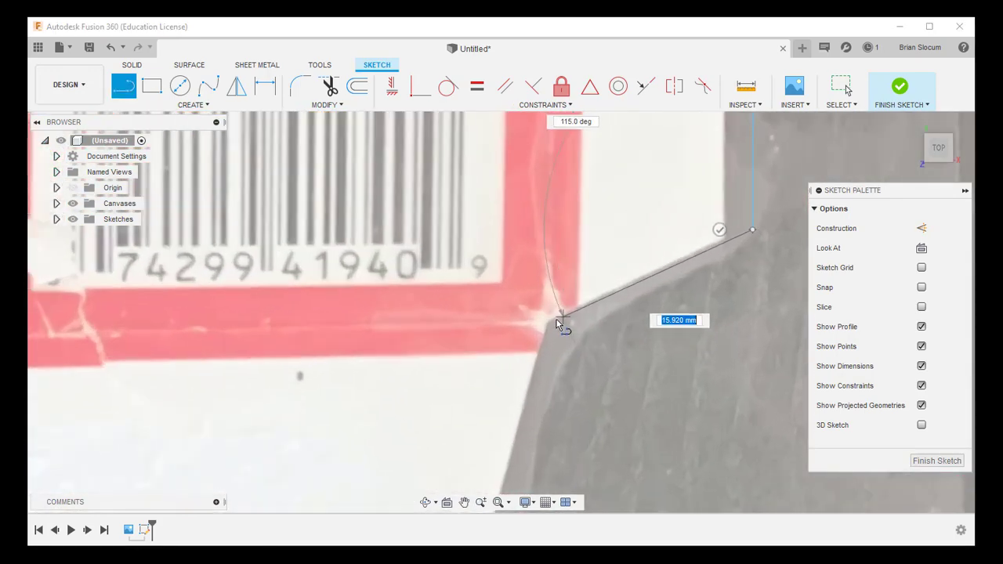
click(549, 323)
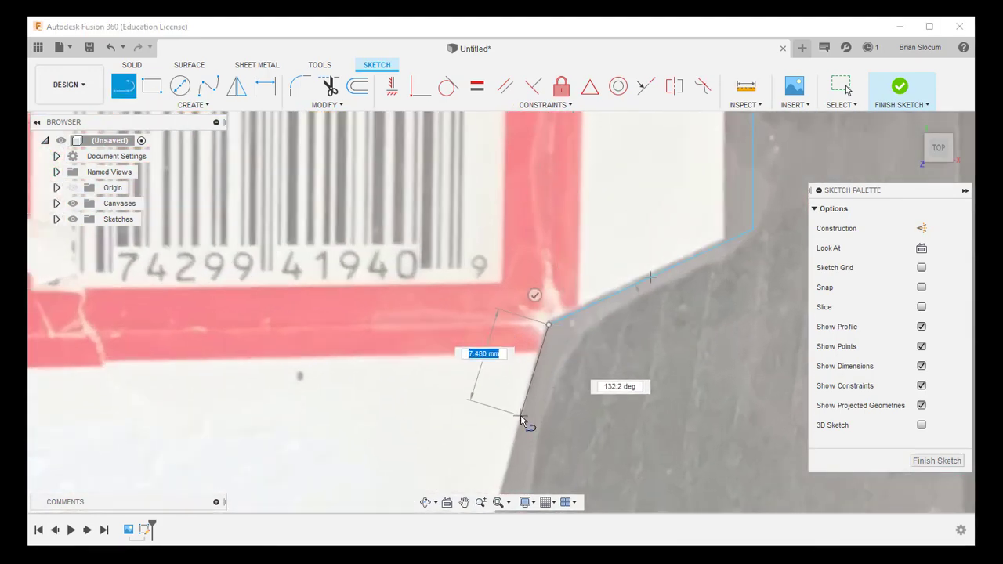
Draw the slanted edge of the white flap below the barcode, about 15 mm long, and delete the stray arc at its lower end
scroll(521, 415, down, 4)
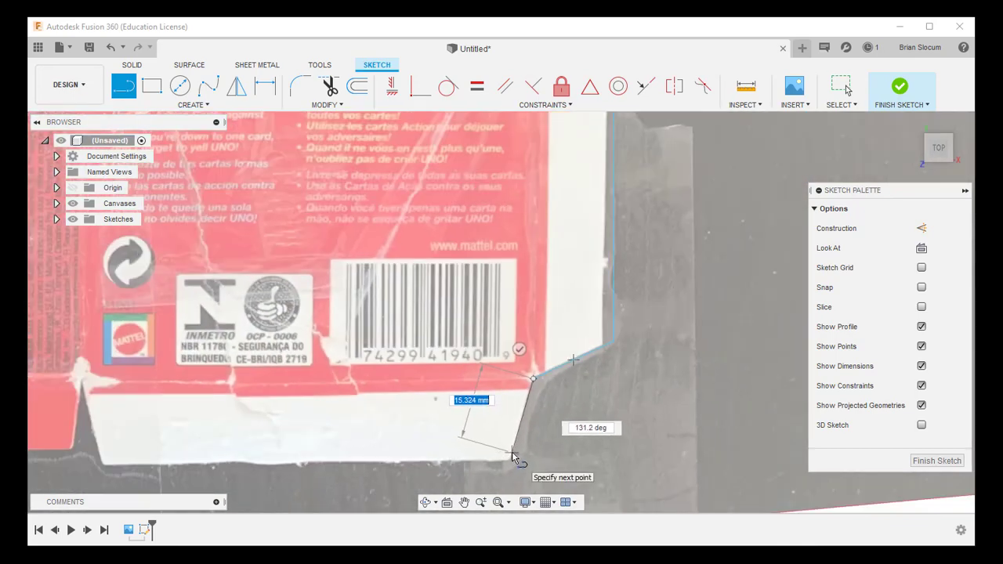
click(512, 452)
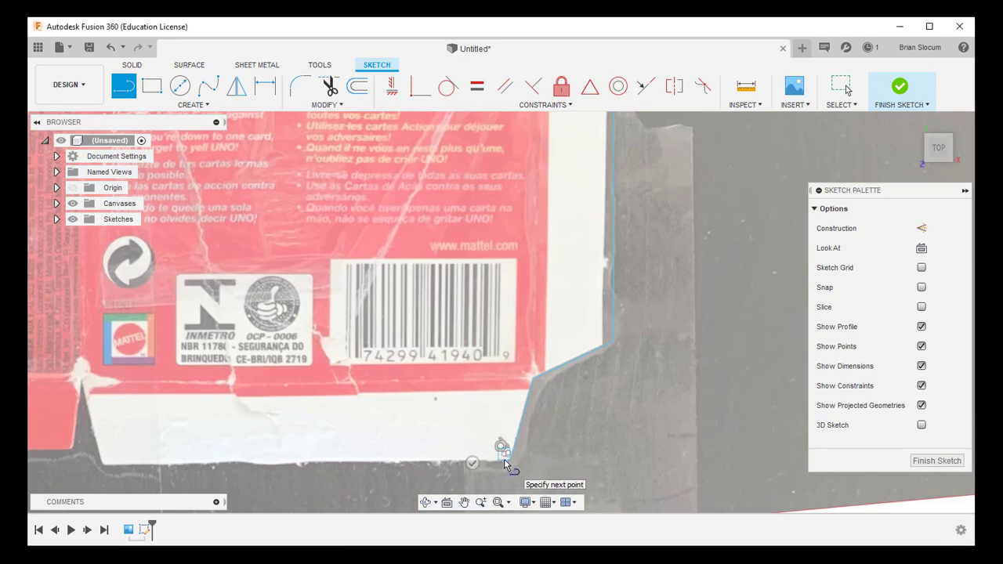
scroll(506, 464, up, 4)
scroll(508, 452, up, 2)
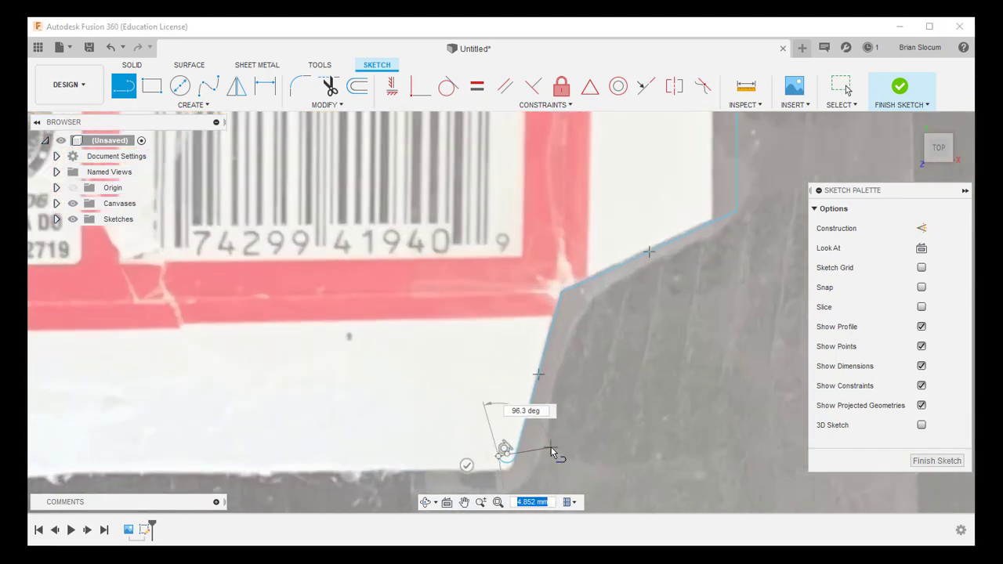
key(Escape)
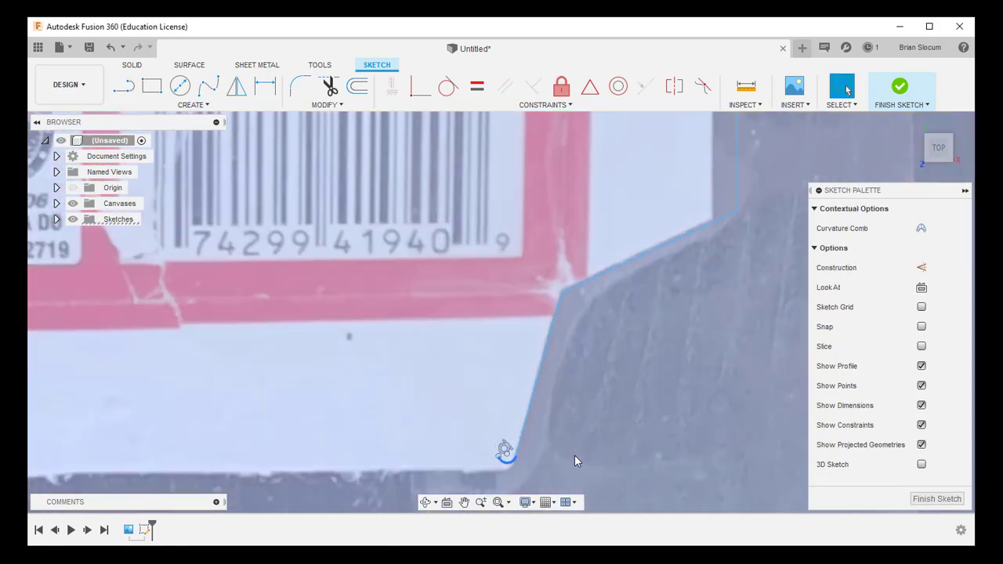
scroll(541, 475, up, 1)
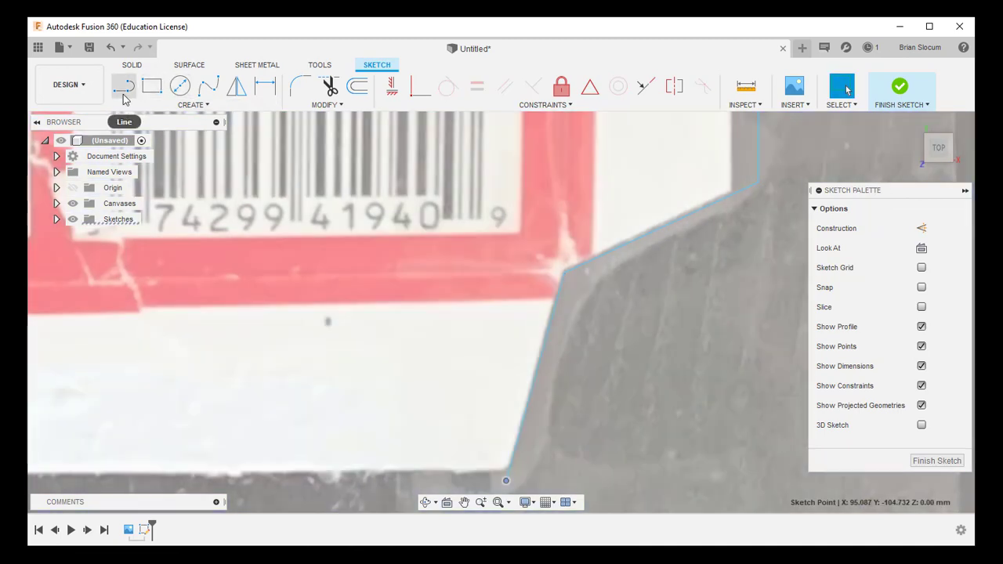
Draw a horizontal line about 82 mm long along the lower edge of the white flap below the barcode
click(124, 86)
click(519, 474)
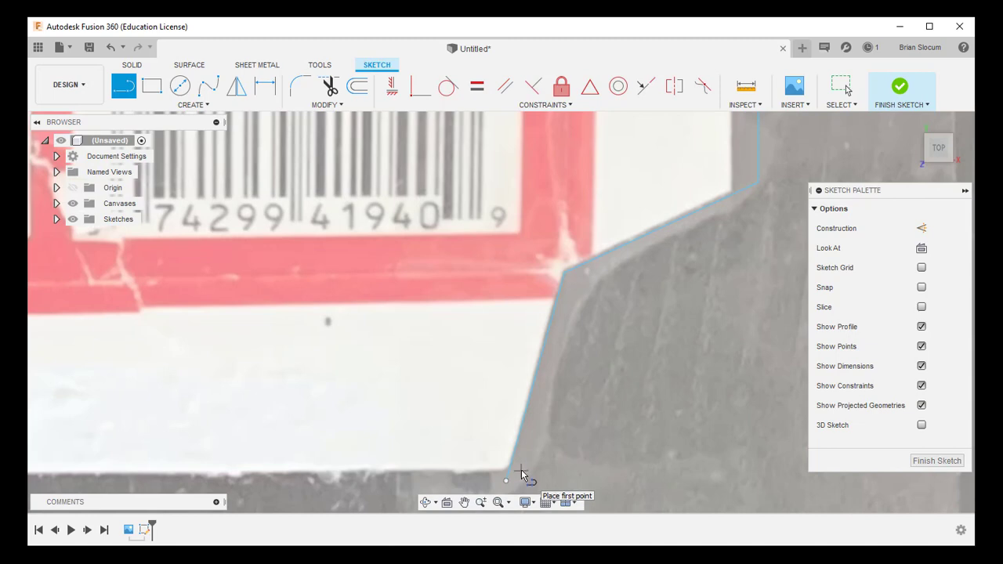
scroll(439, 471, up, 1)
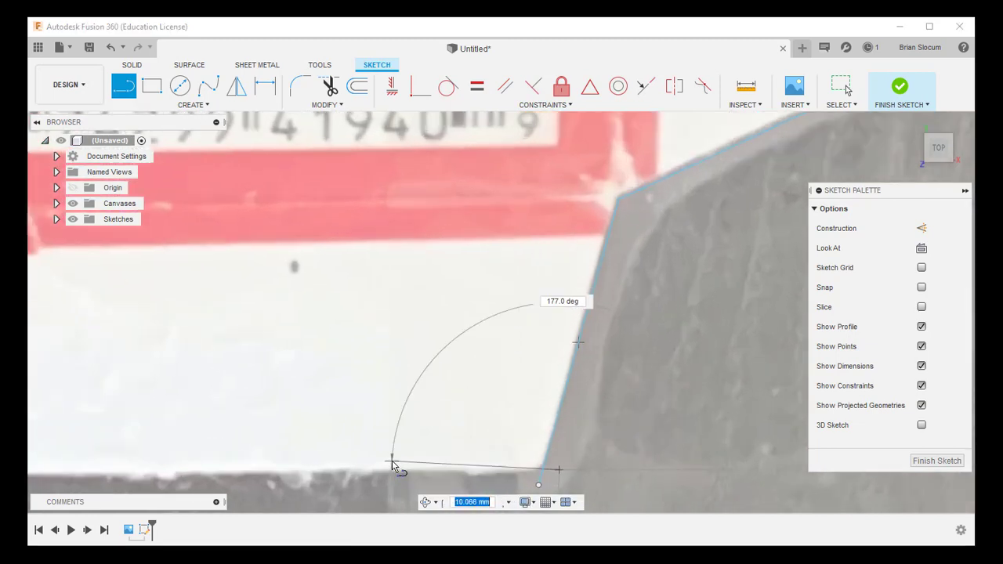
scroll(394, 463, up, 1)
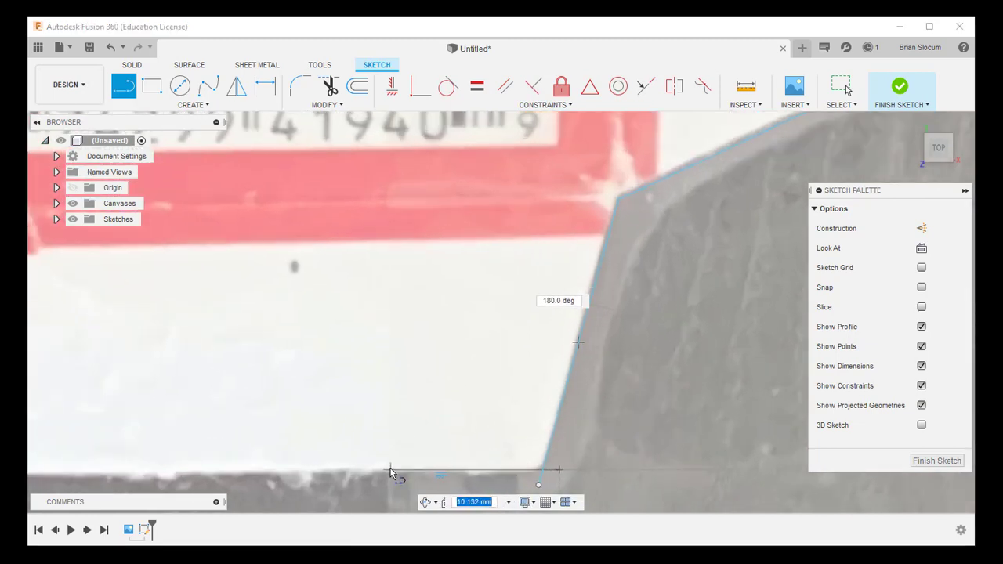
scroll(388, 467, up, 1)
scroll(387, 463, down, 3)
scroll(387, 464, down, 5)
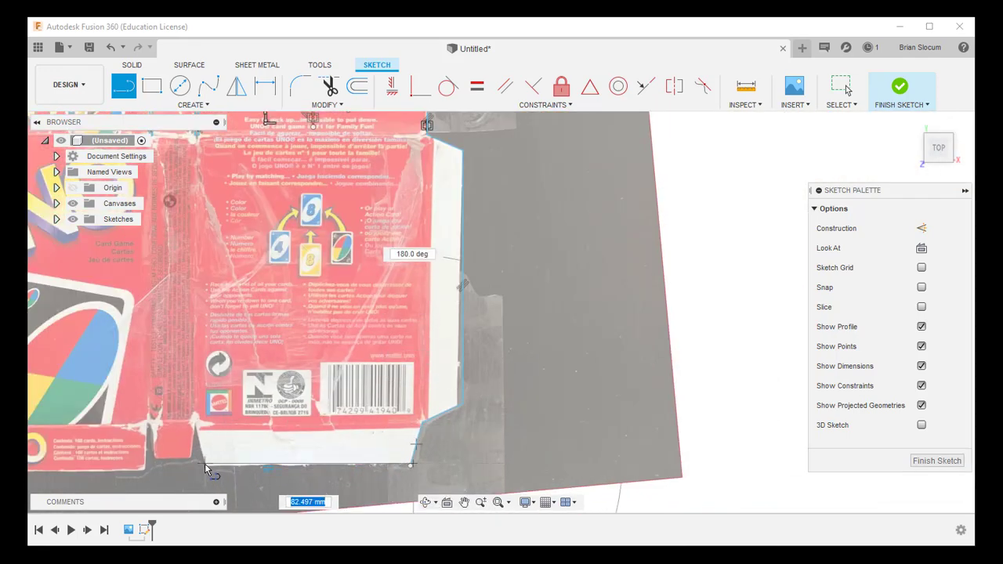
scroll(204, 464, up, 4)
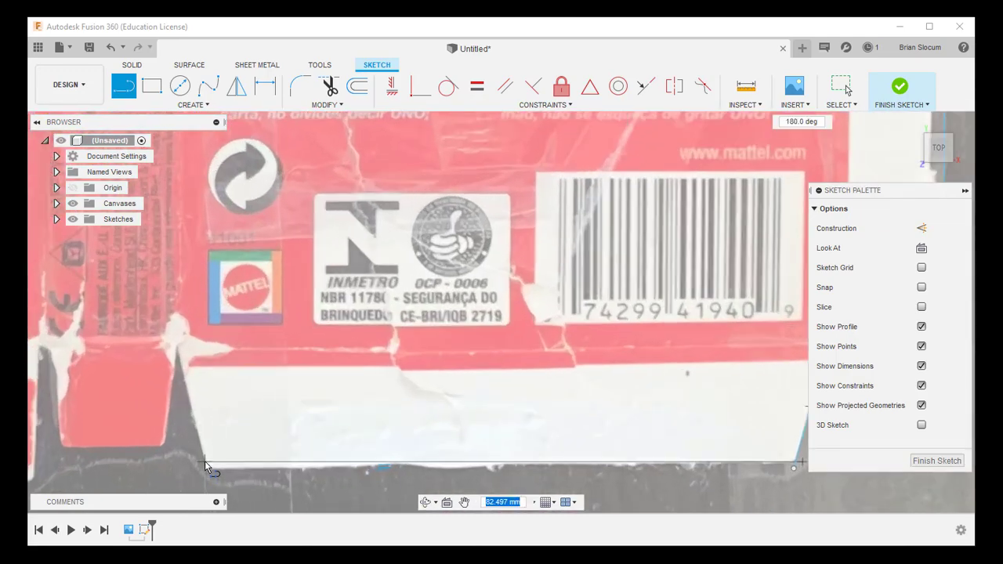
click(205, 463)
key(Escape)
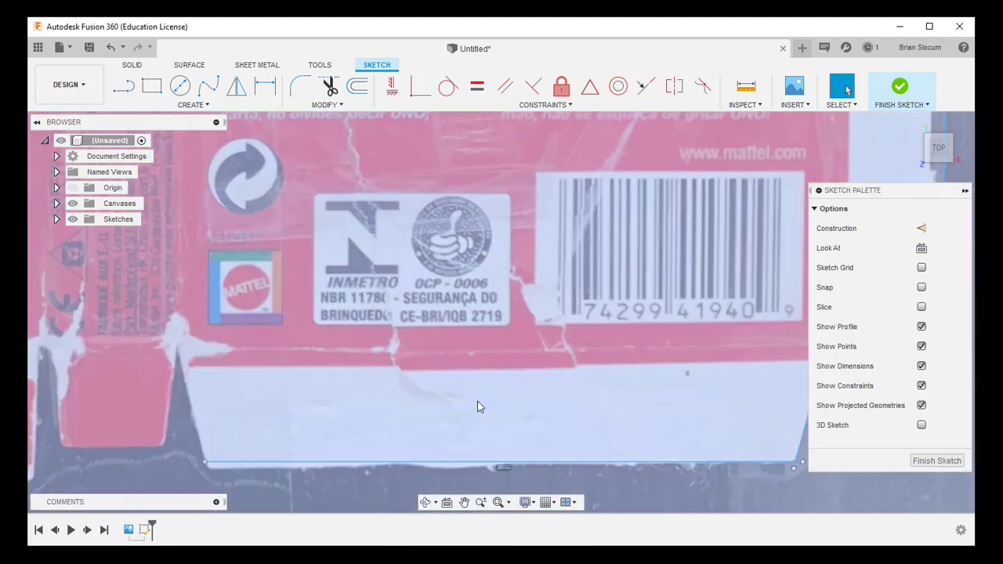
middle_drag(632, 400, 498, 379)
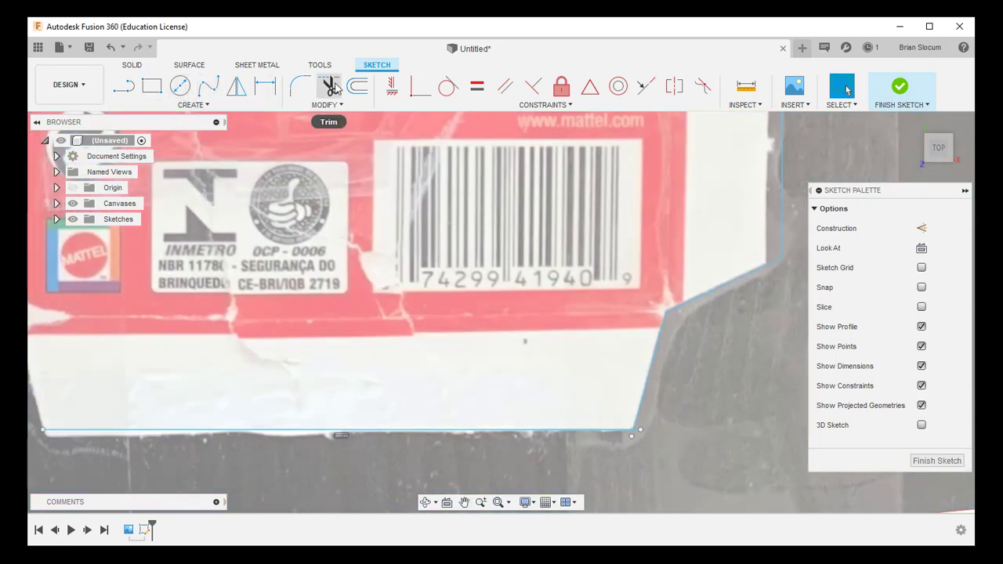
click(329, 85)
scroll(638, 424, up, 3)
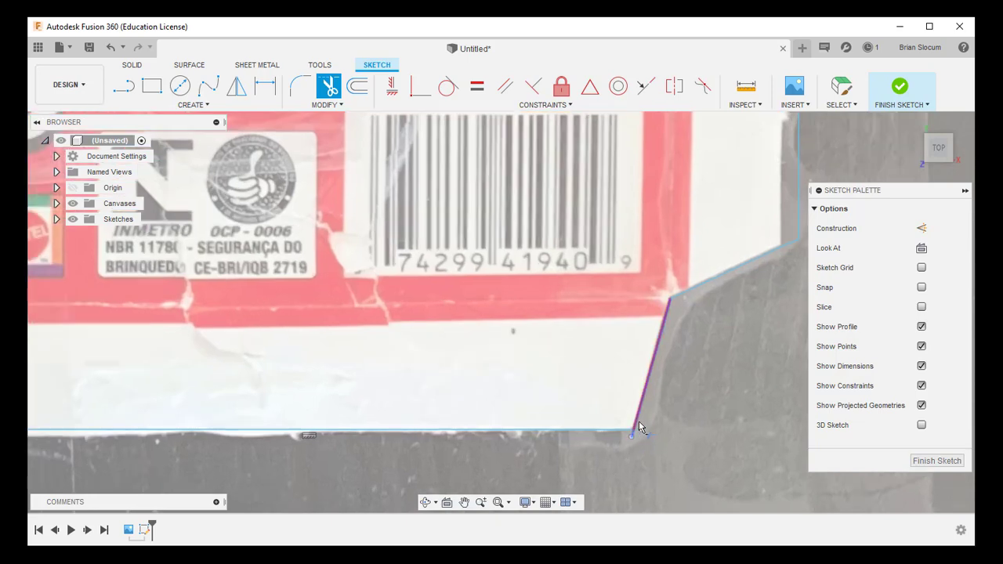
scroll(635, 442, up, 2)
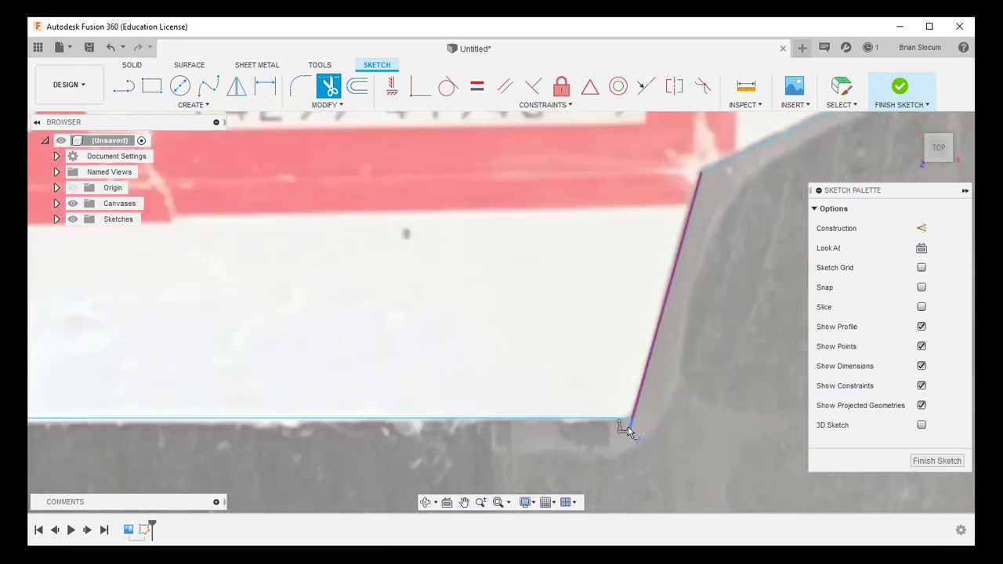
click(629, 424)
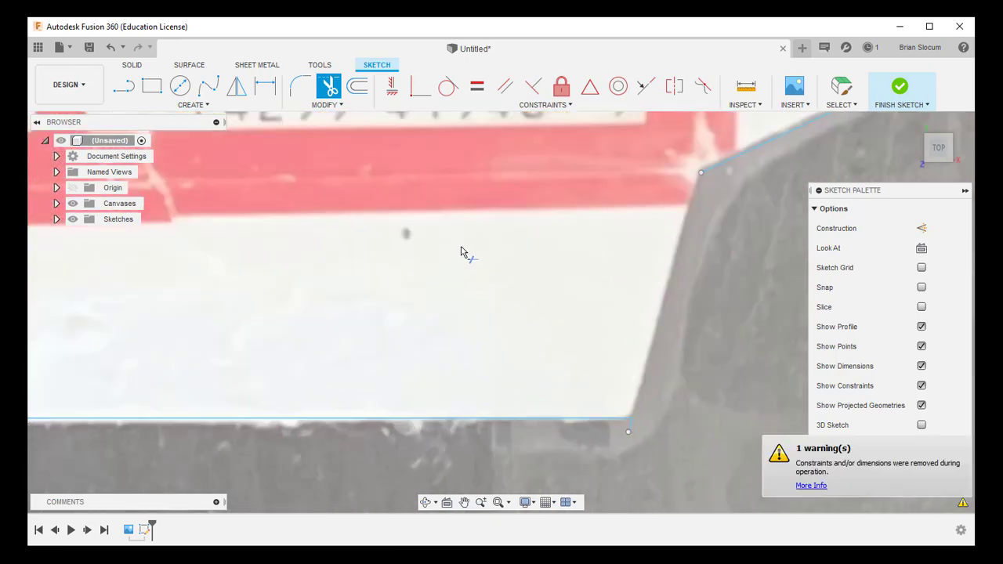
click(110, 47)
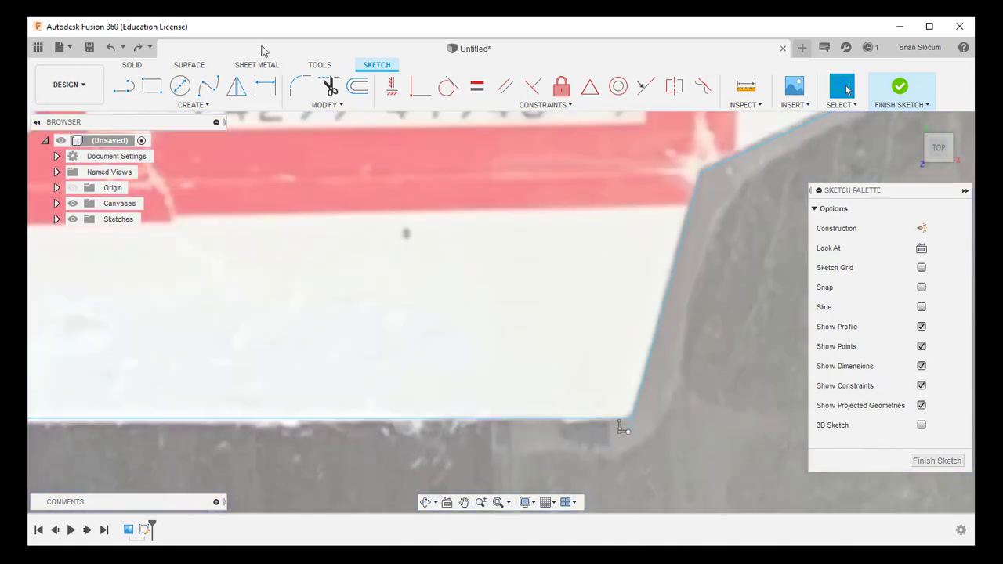
Trim the line ends that overhang the white flap's lower corner below the barcode
click(328, 86)
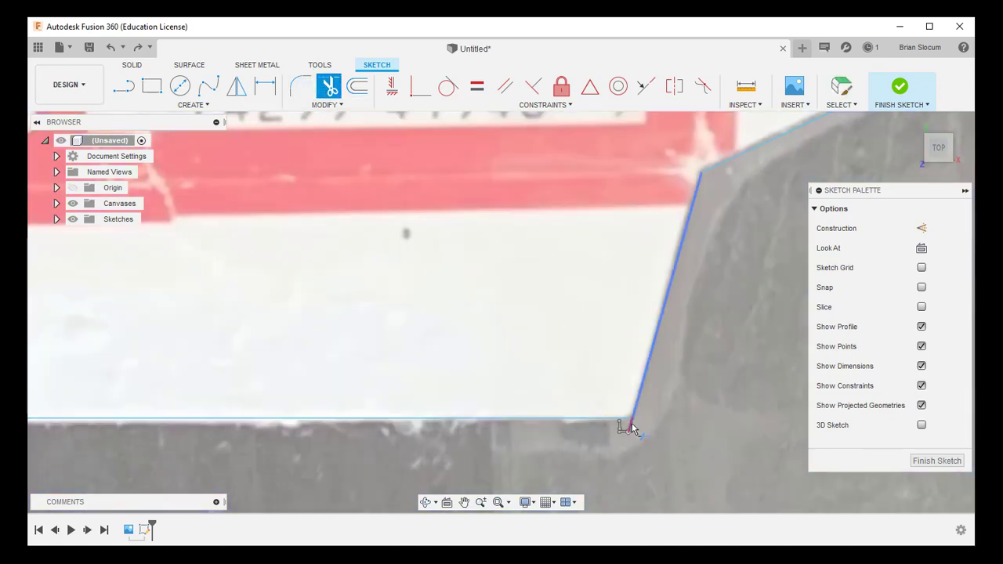
click(633, 428)
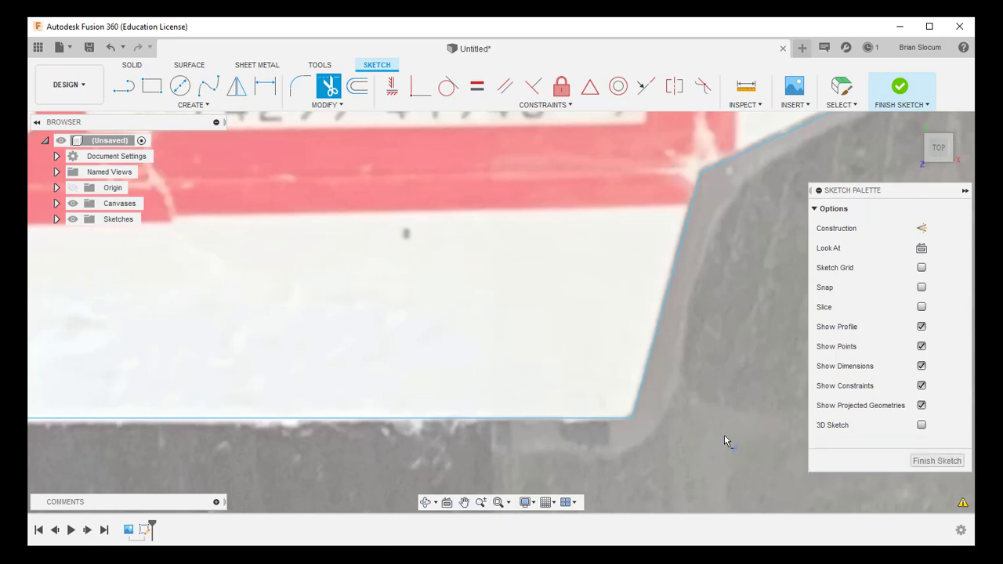
Draw the white flap's opposite slanted edge, about 15 mm long, up to the panel corner, level with the flap's other upper corner
scroll(703, 395, down, 5)
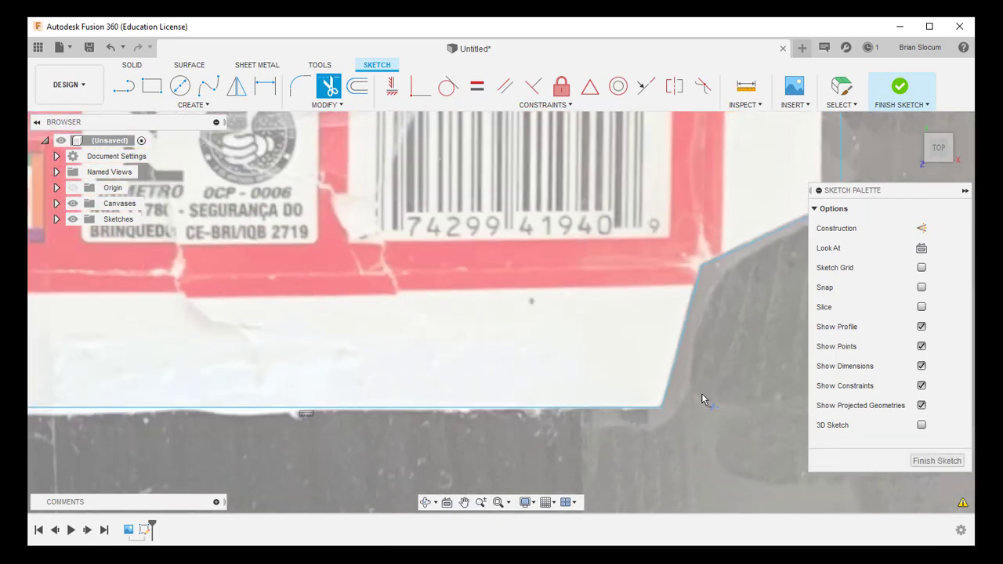
scroll(703, 398, down, 4)
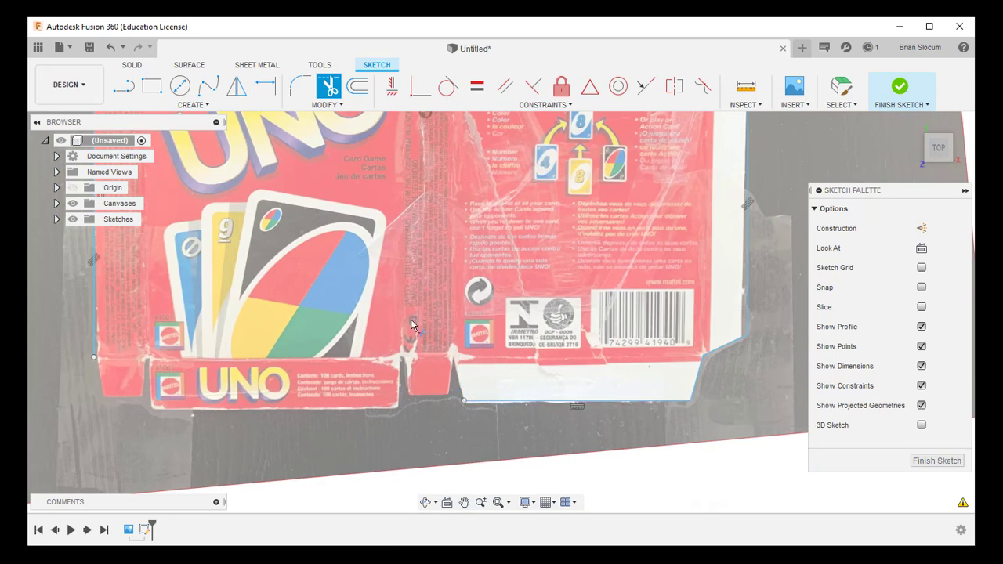
click(123, 87)
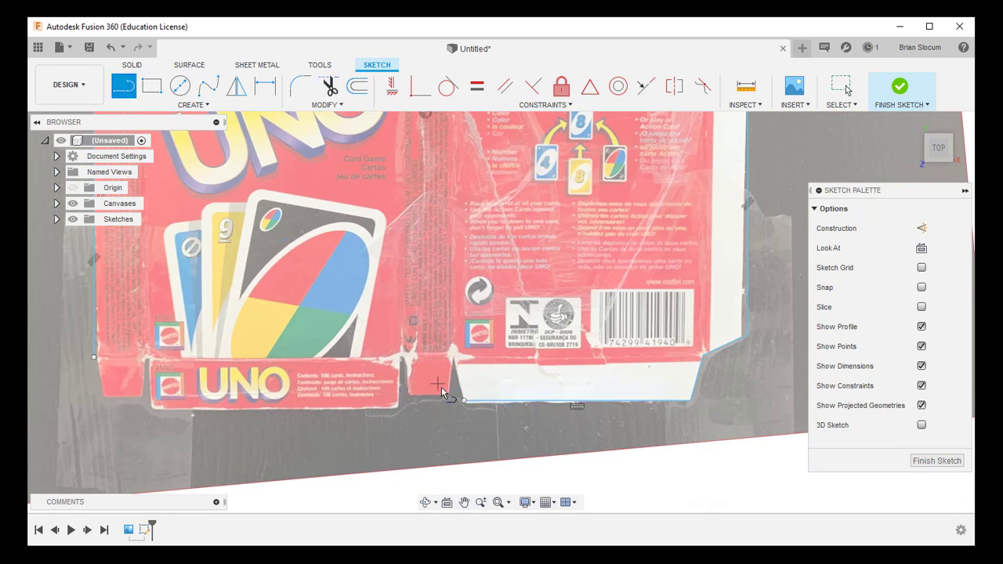
scroll(453, 376, up, 5)
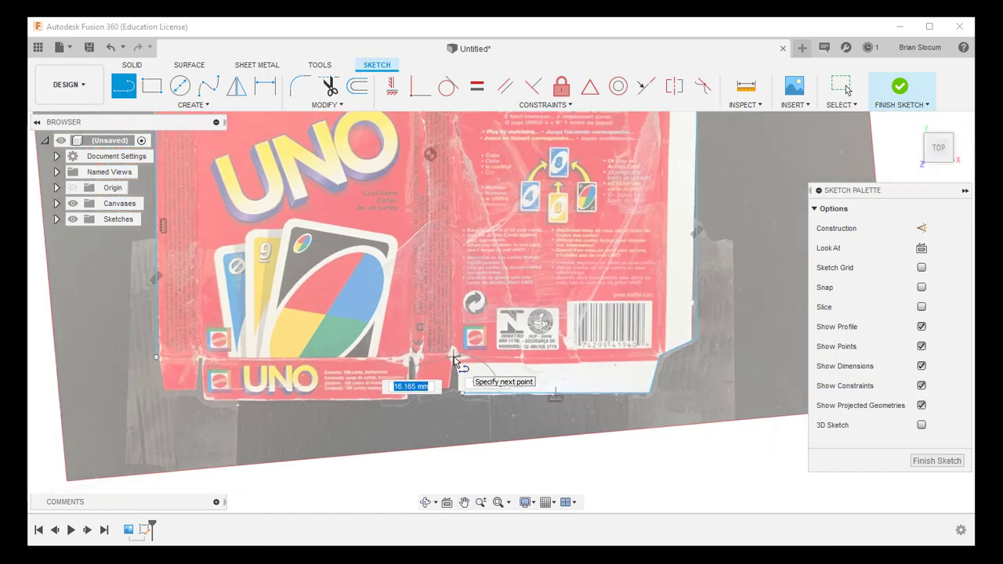
scroll(453, 361, up, 3)
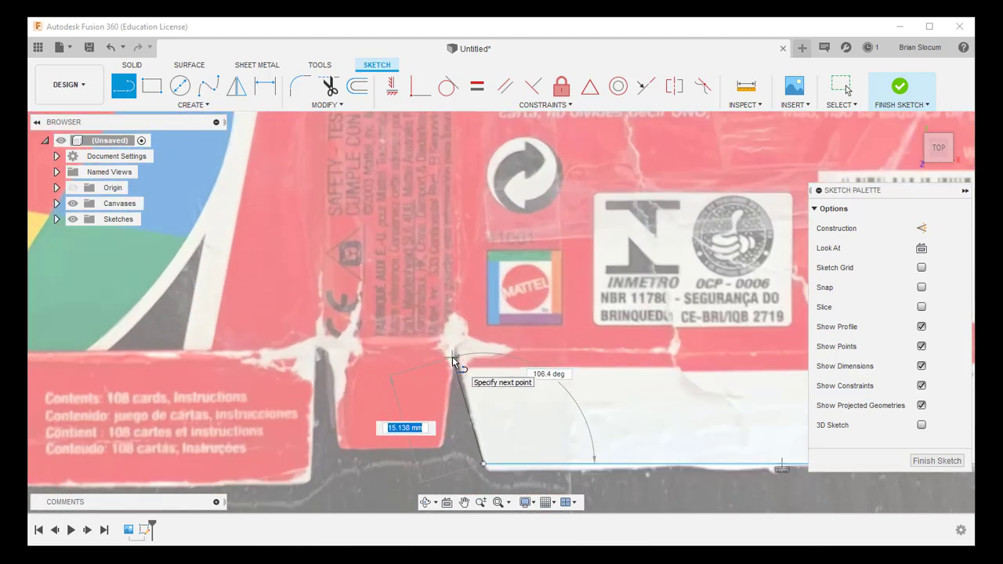
scroll(455, 359, down, 3)
scroll(454, 359, down, 1)
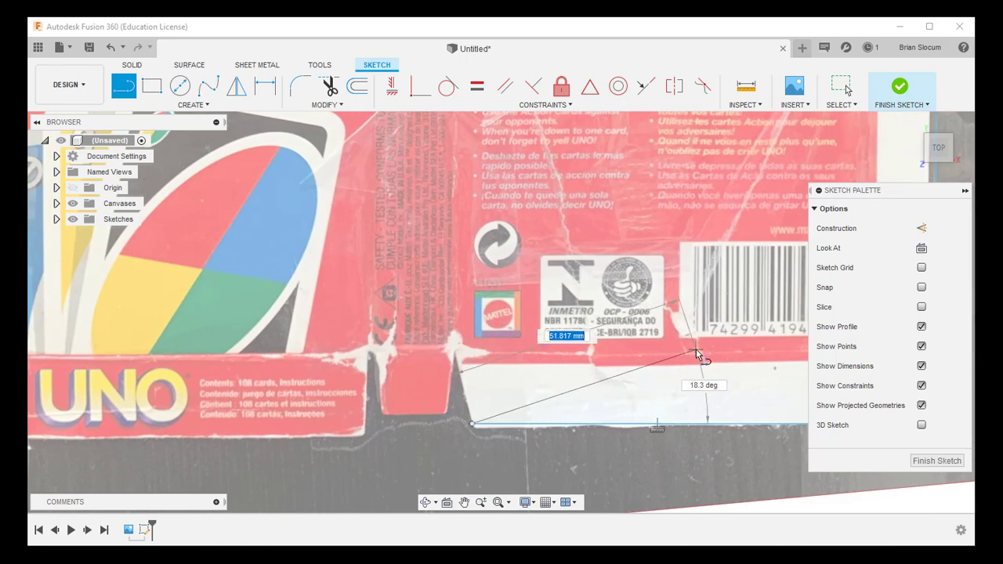
mouse_move(696, 349)
middle_down()
mouse_move(633, 337)
mouse_move(572, 306)
middle_up()
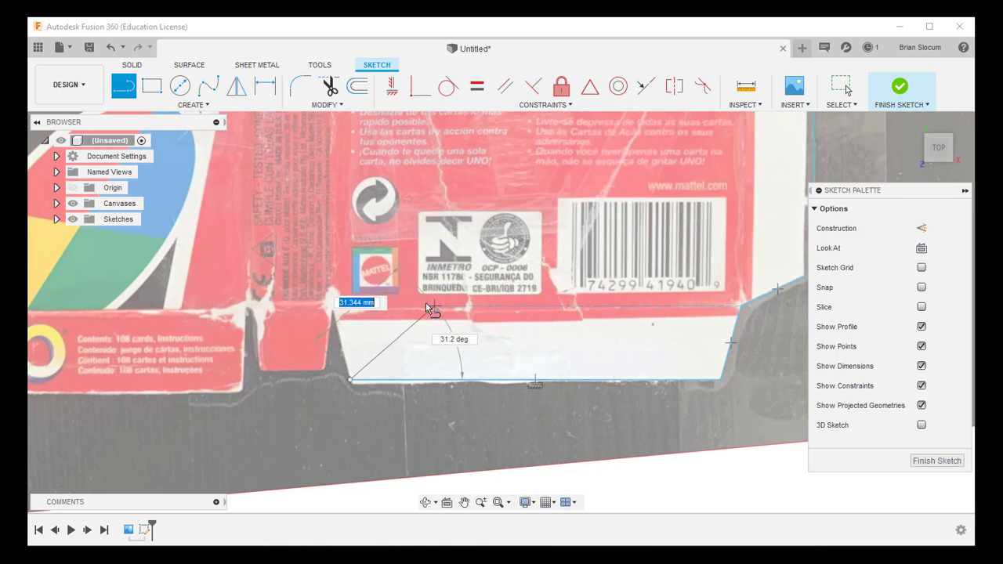
click(333, 306)
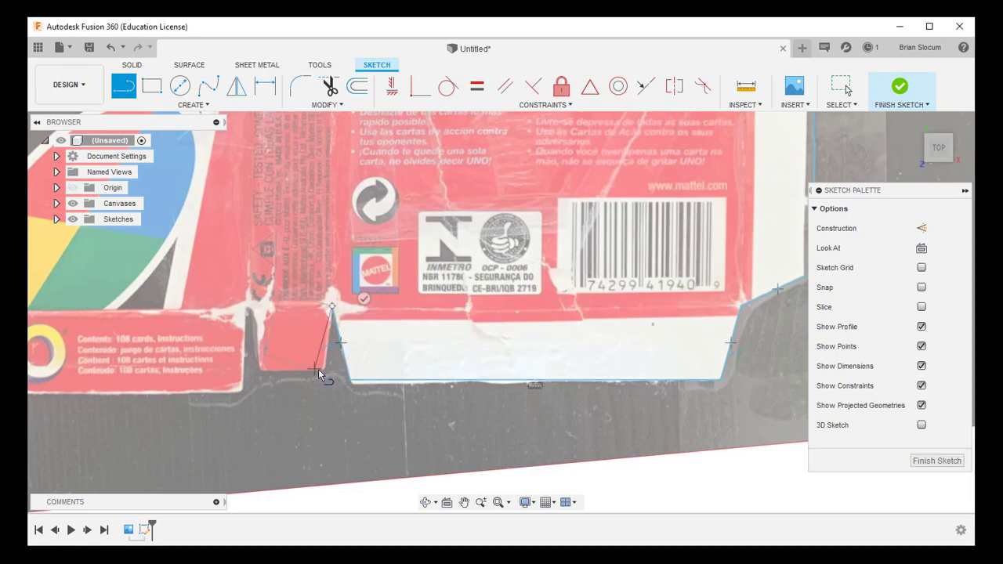
Draw the small red flap's slanted edge, about 14 mm long, and its horizontal lower edge, about 14 mm long, beside the white flap
scroll(325, 374, up, 3)
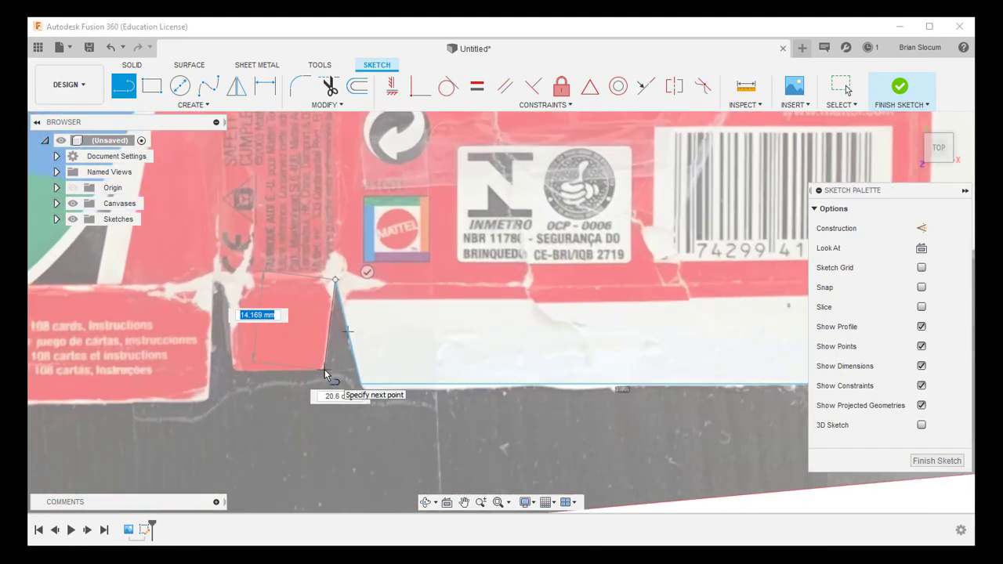
scroll(325, 374, up, 2)
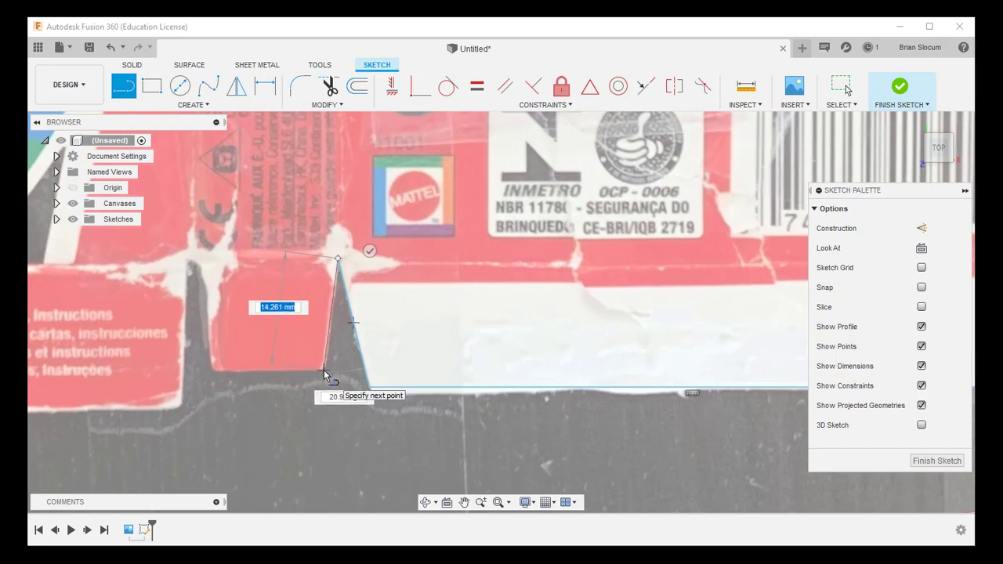
click(324, 369)
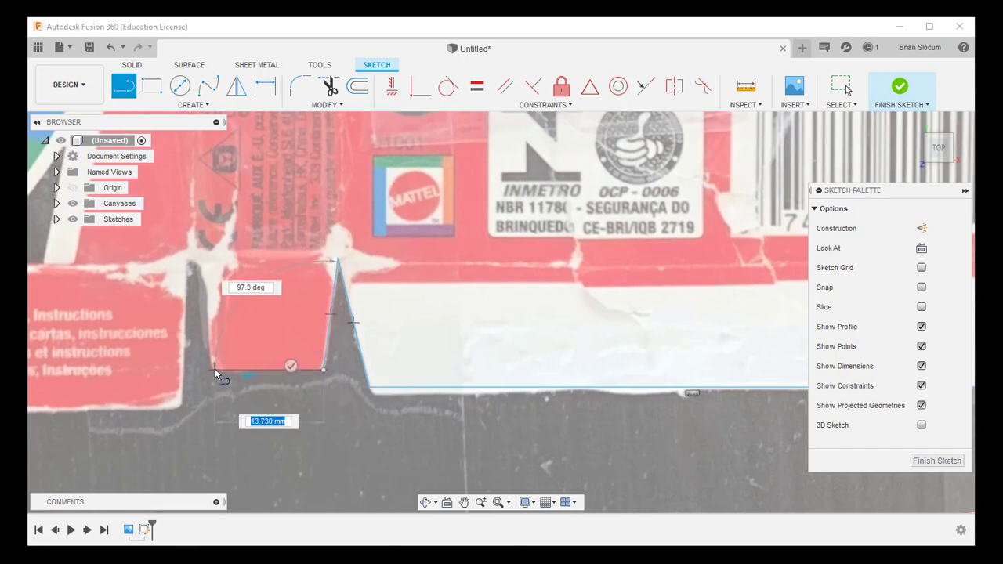
click(217, 371)
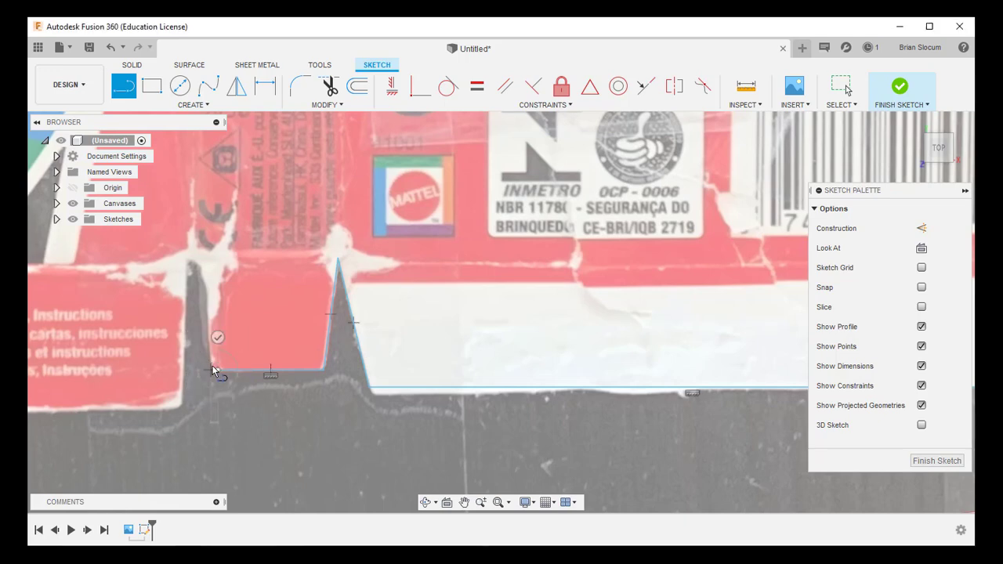
scroll(208, 361, up, 5)
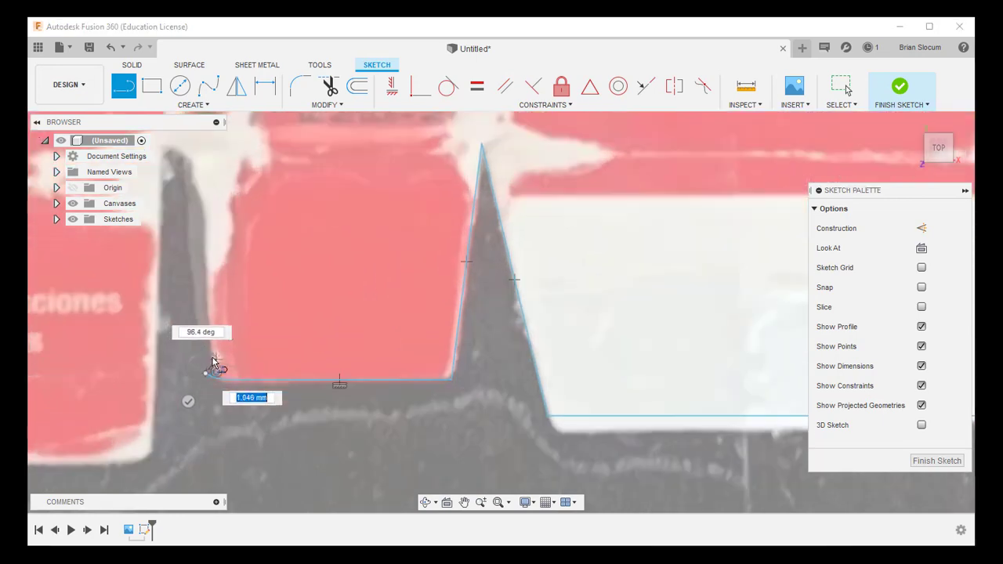
key(Escape)
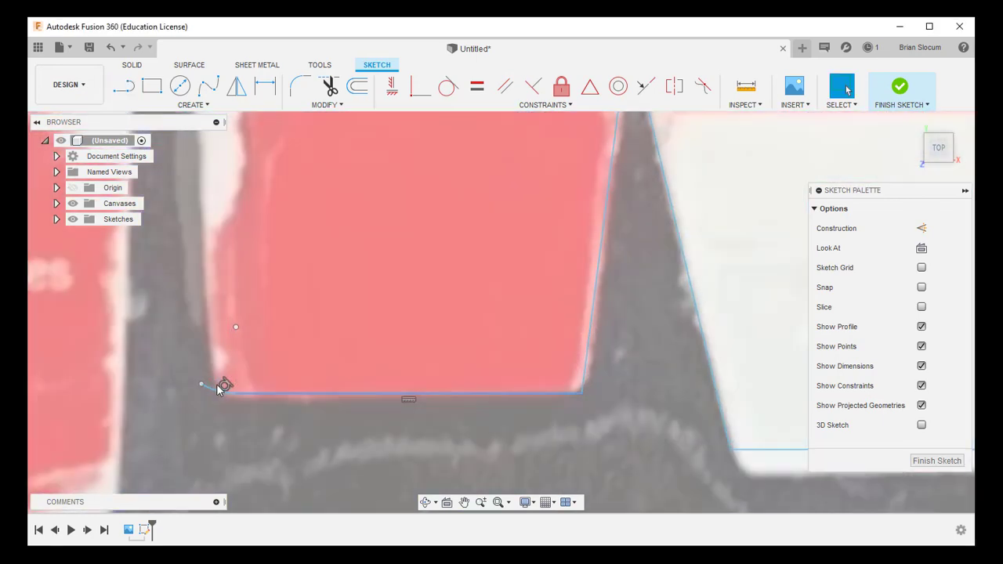
click(212, 386)
key(Delete)
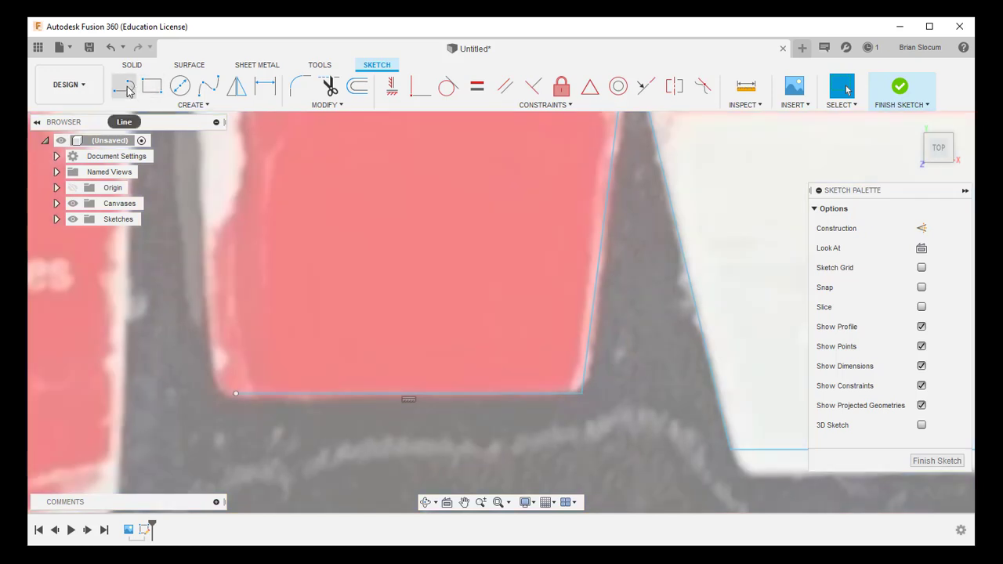
Draw a small tangent arc at the small flap's lower corner and a slanted edge about 13 mm long, ending level with its other upper corner
click(126, 86)
click(236, 392)
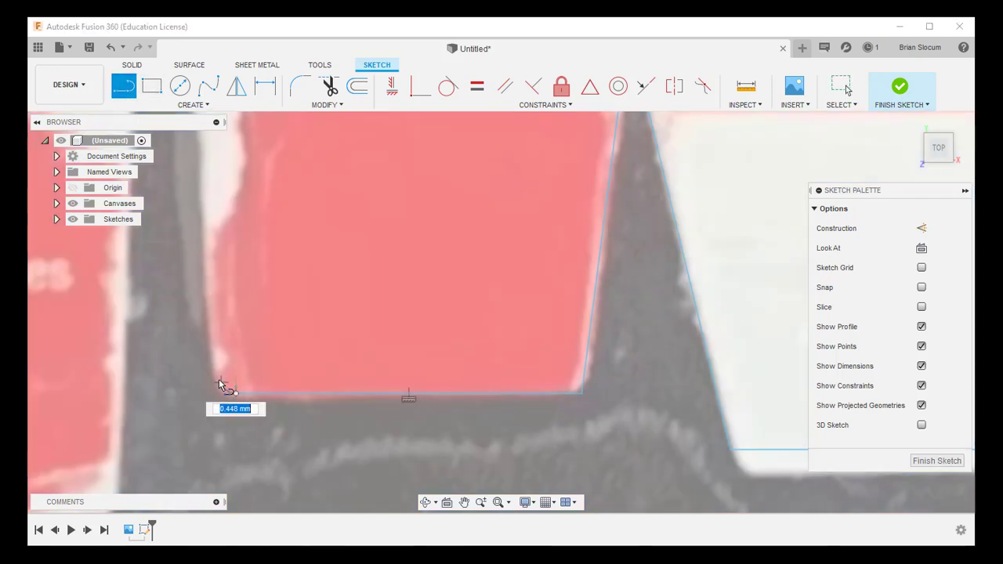
scroll(193, 236, up, 3)
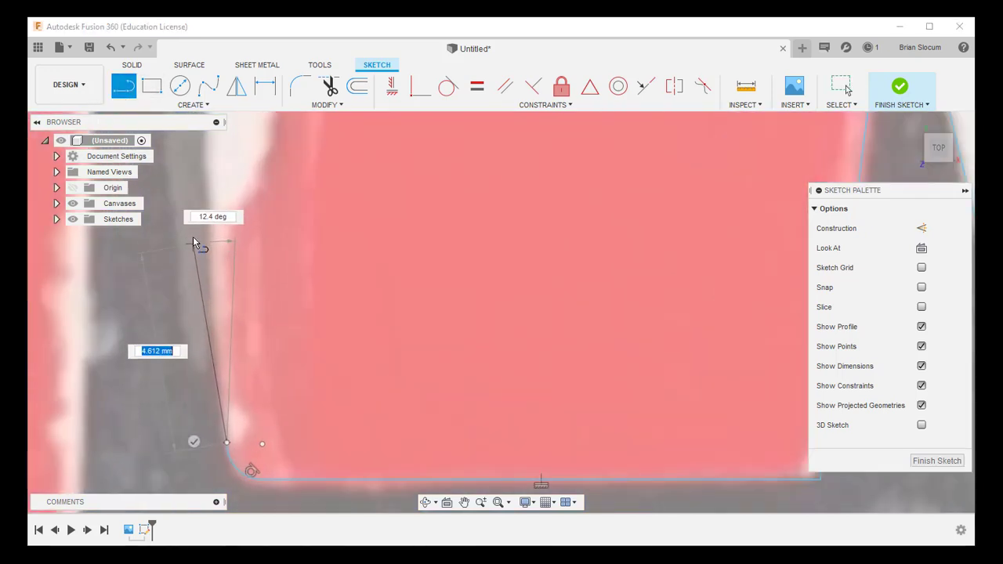
scroll(201, 218, down, 4)
middle_drag(201, 218, 223, 342)
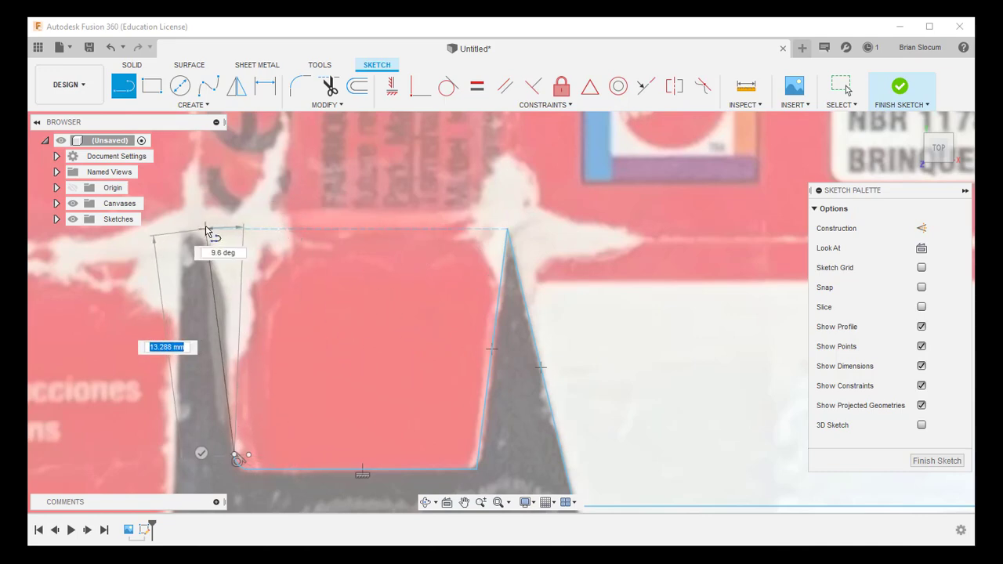
click(205, 229)
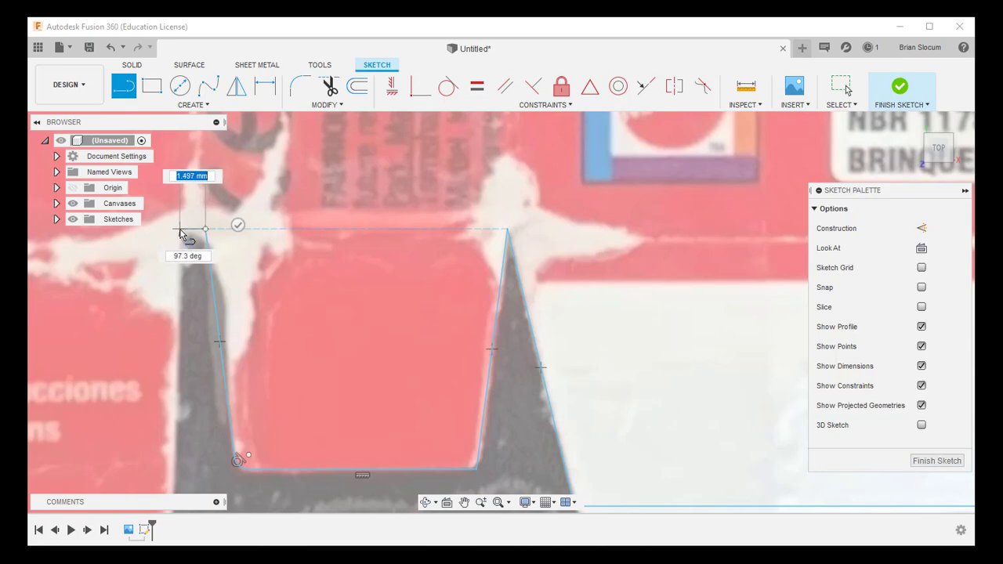
Bridge the gap to the UNO flap with a horizontal line about 1.5 mm long, then draw that flap's perpendicular side edge about 18 mm long
scroll(185, 360, up, 1)
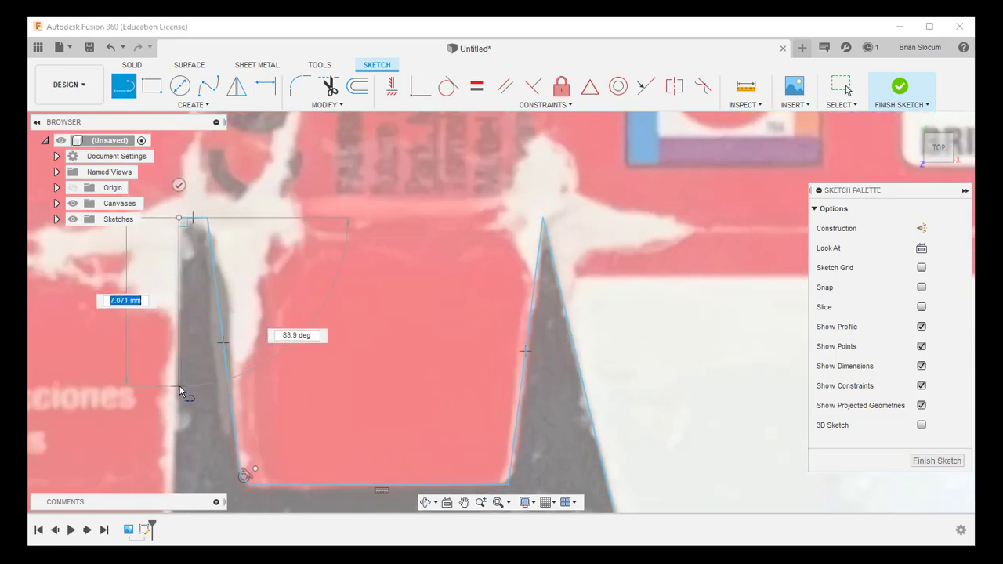
middle_drag(179, 385, 254, 163)
scroll(242, 353, up, 2)
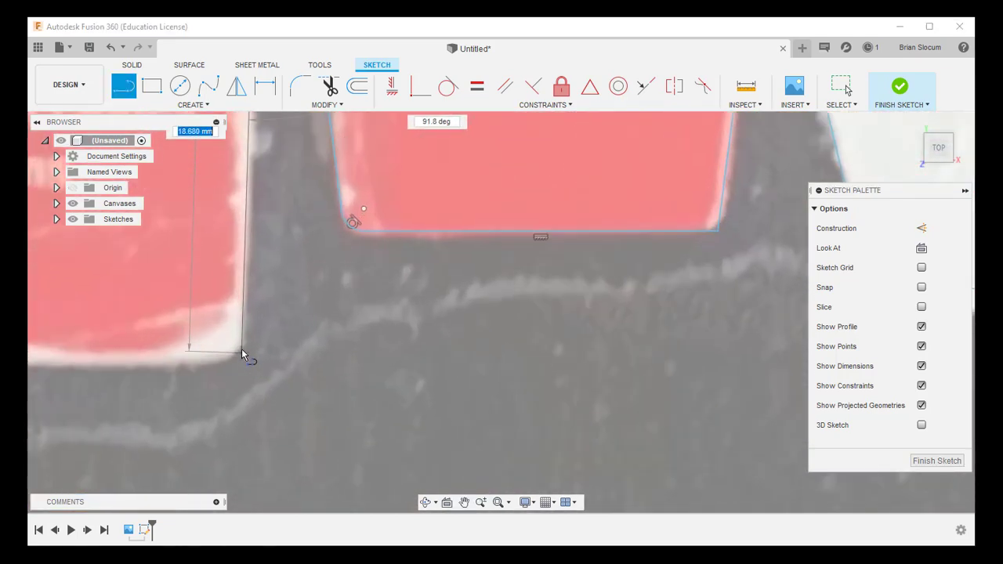
scroll(242, 345, down, 3)
scroll(241, 336, down, 5)
middle_drag(245, 343, 561, 334)
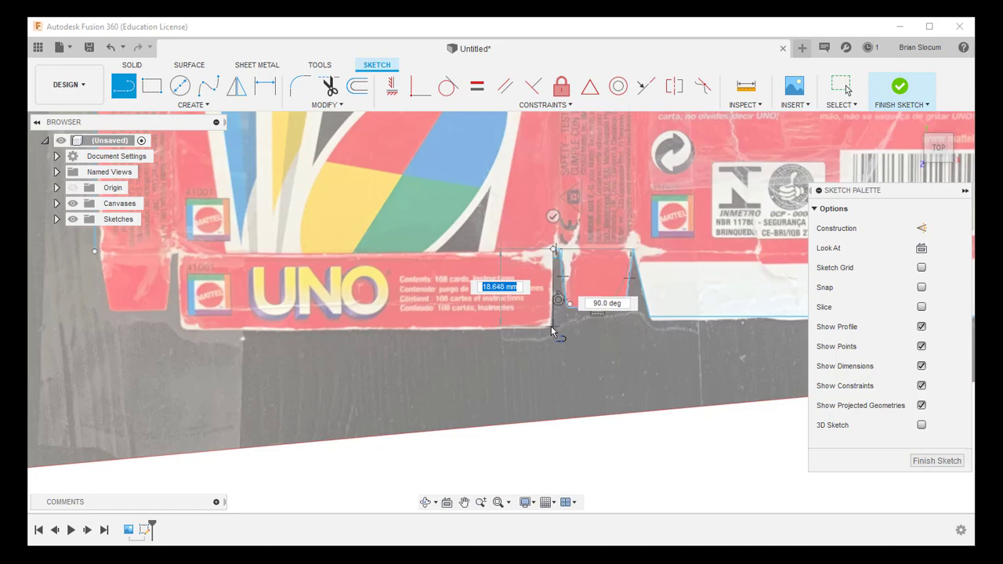
scroll(551, 328, up, 3)
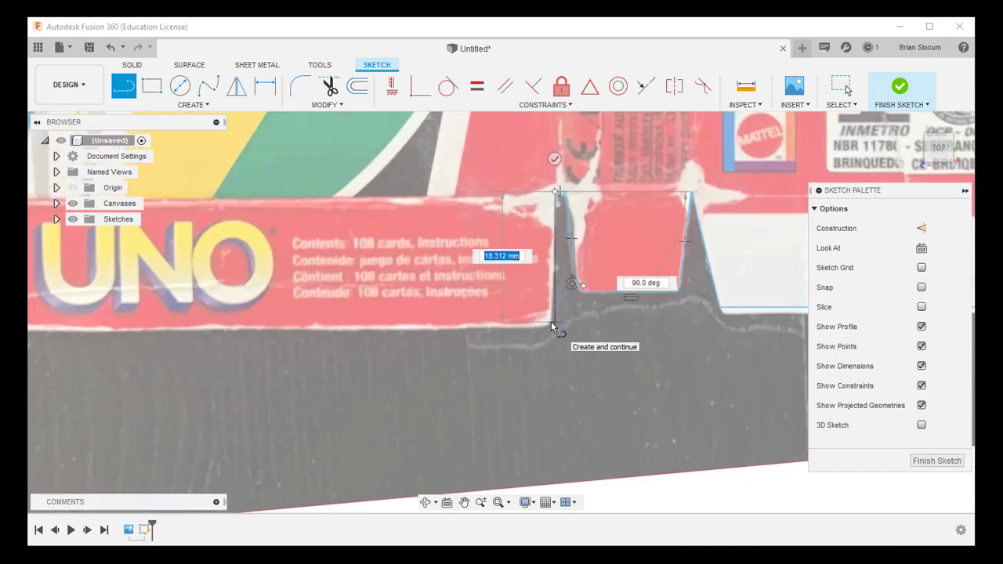
click(552, 326)
Draw the UNO flap's lower edge along its full width and its opposite side edge, about 19 mm long, level with the other upper corner
scroll(416, 328, up, 2)
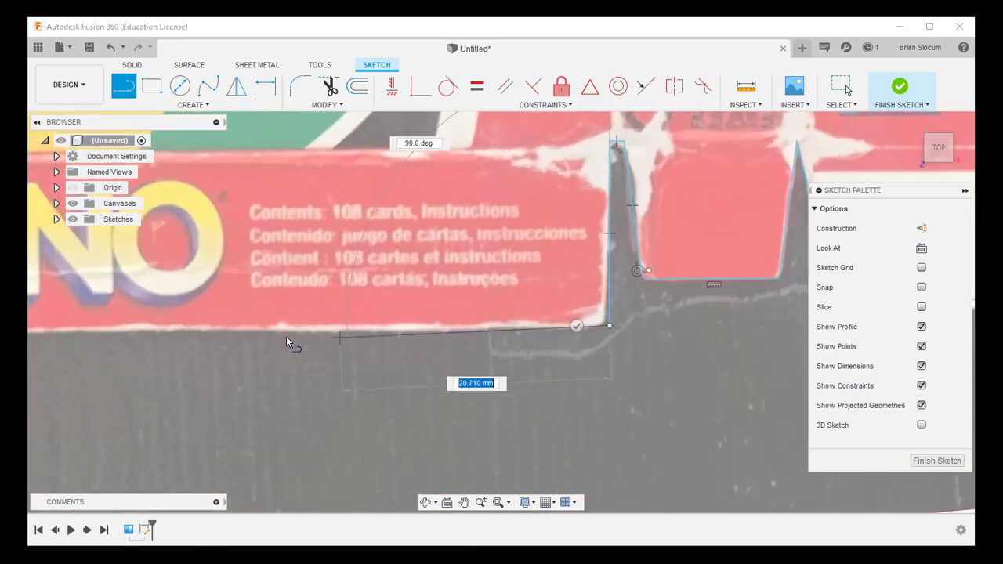
middle_drag(249, 325, 455, 280)
scroll(455, 282, up, 1)
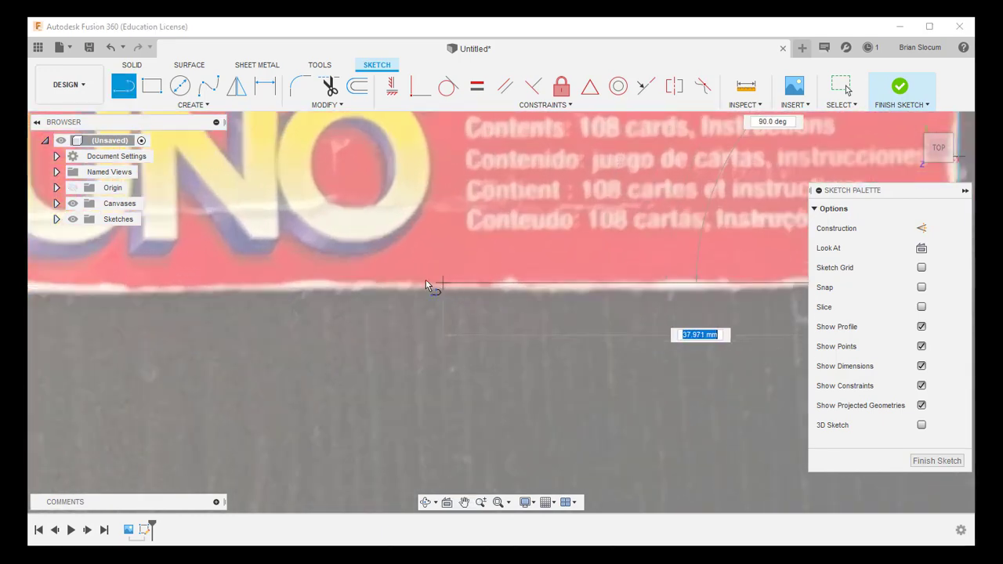
scroll(387, 275, down, 3)
scroll(360, 276, down, 2)
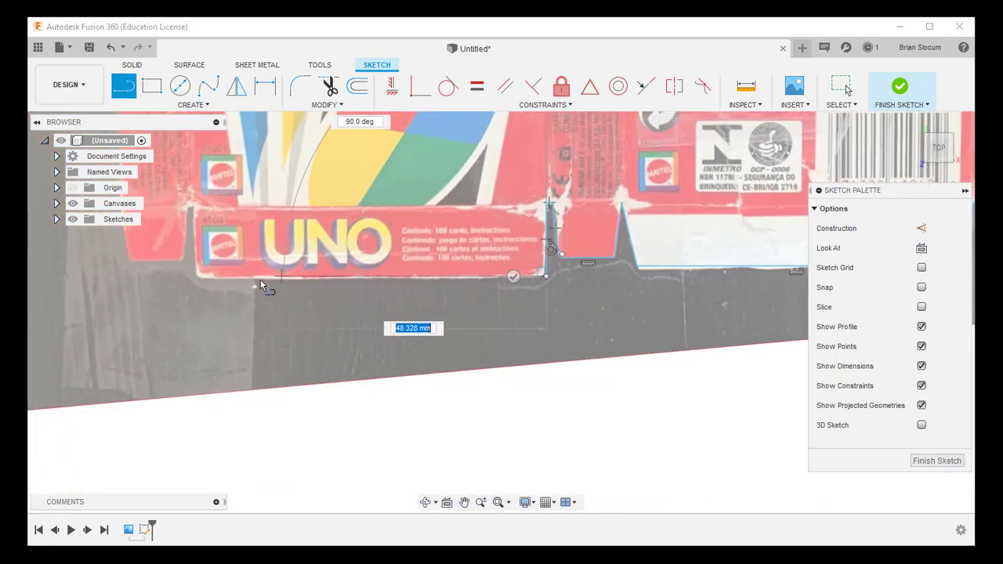
click(198, 274)
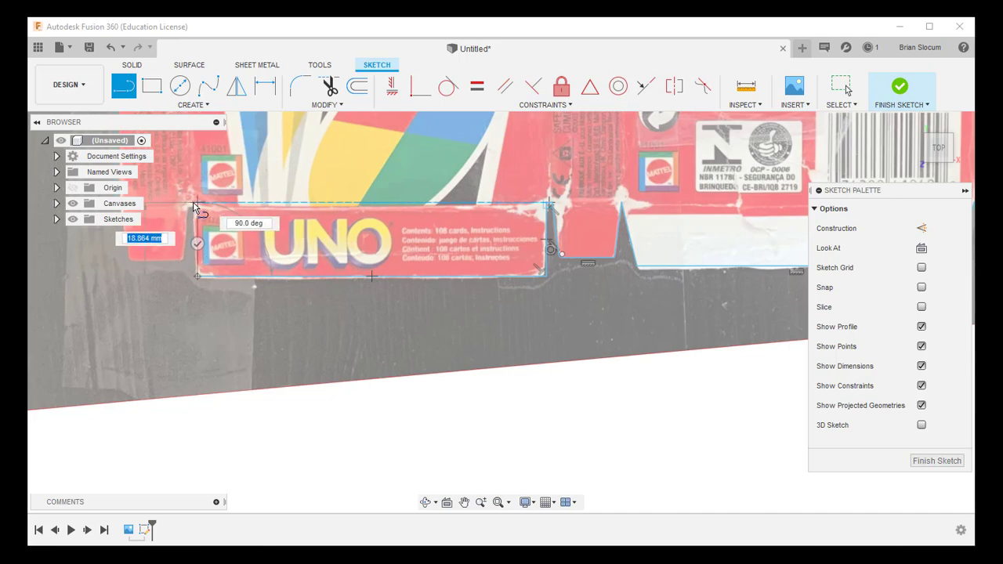
scroll(198, 207, up, 5)
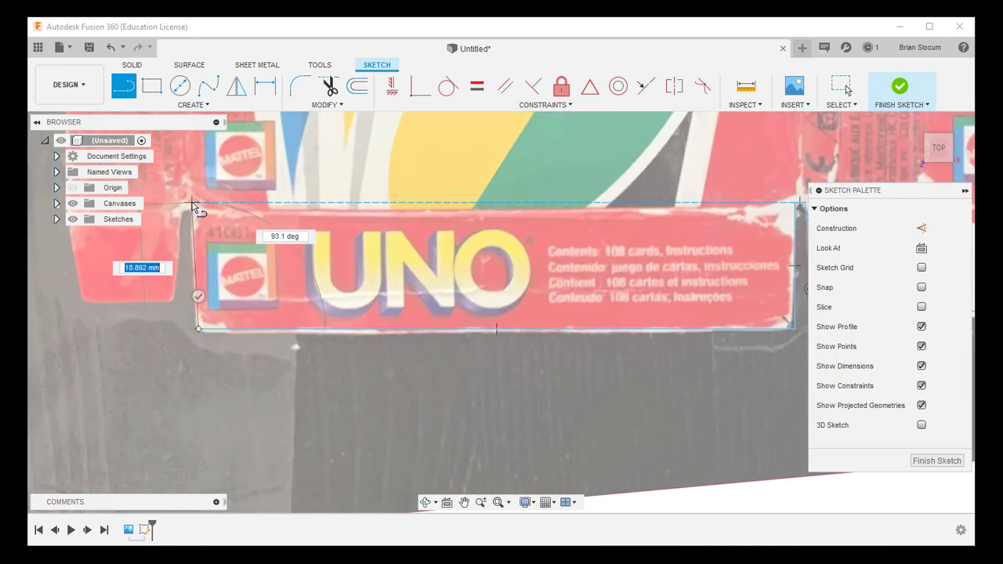
click(194, 206)
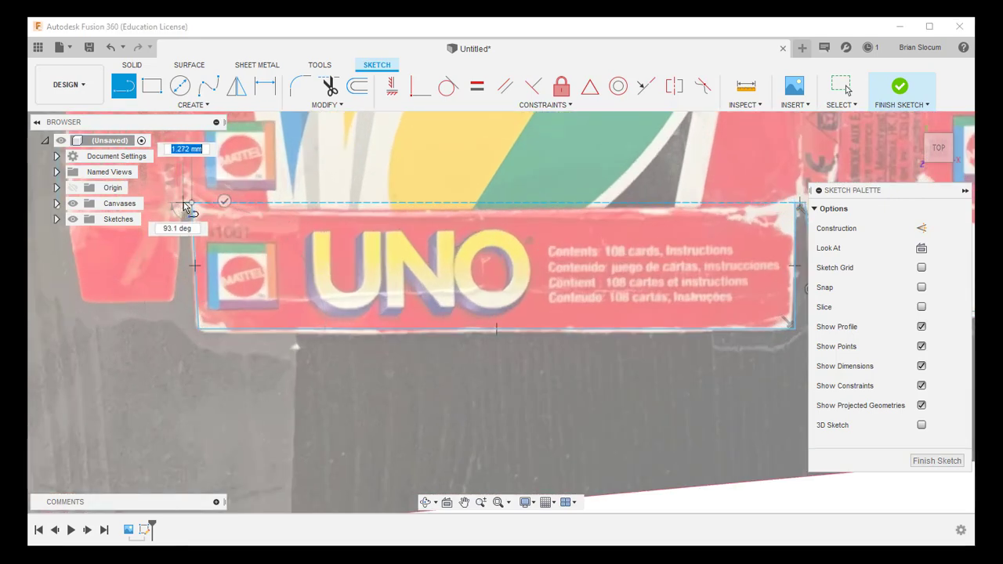
Draw a horizontal line about 2 mm long across the gap beside the UNO flap, ending in line with the vertical top flap edge above
scroll(188, 206, up, 8)
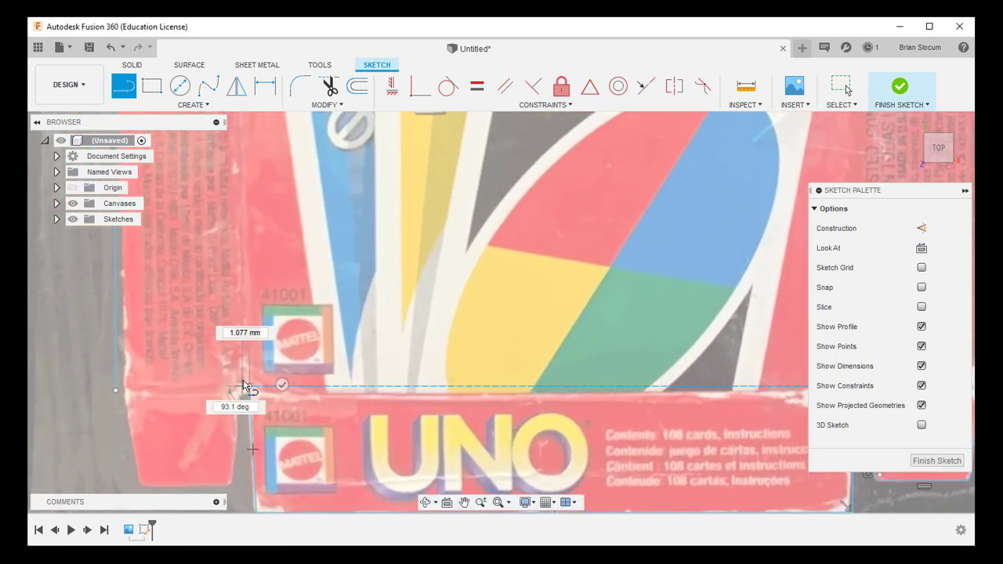
scroll(245, 371, down, 5)
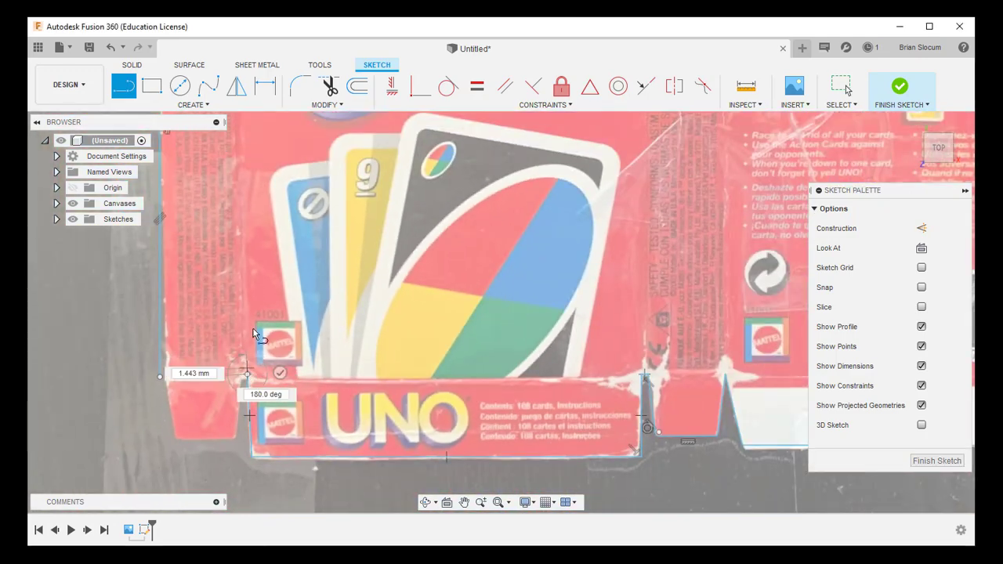
middle_drag(254, 263, 265, 358)
scroll(263, 368, down, 6)
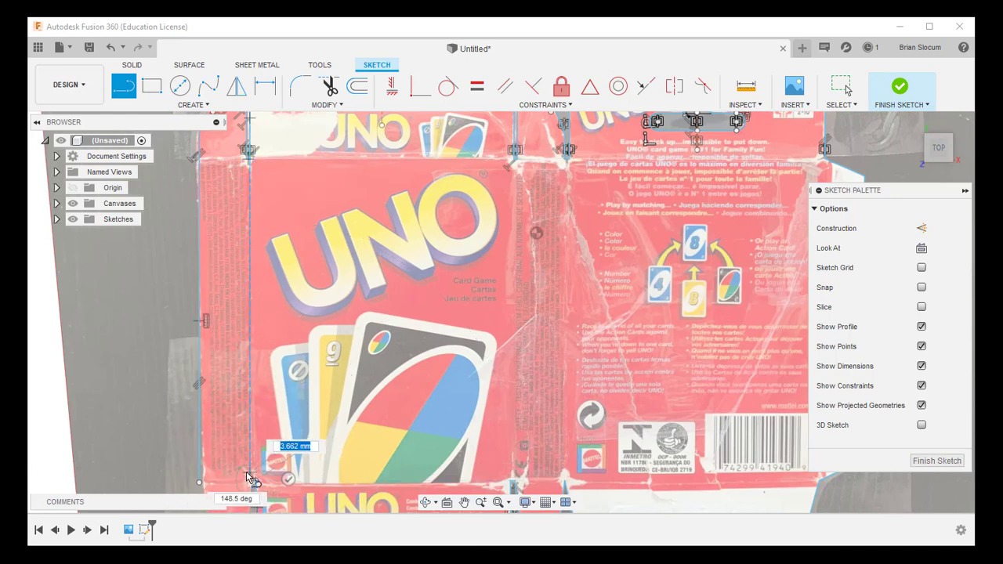
middle_drag(252, 477, 290, 266)
scroll(290, 266, up, 3)
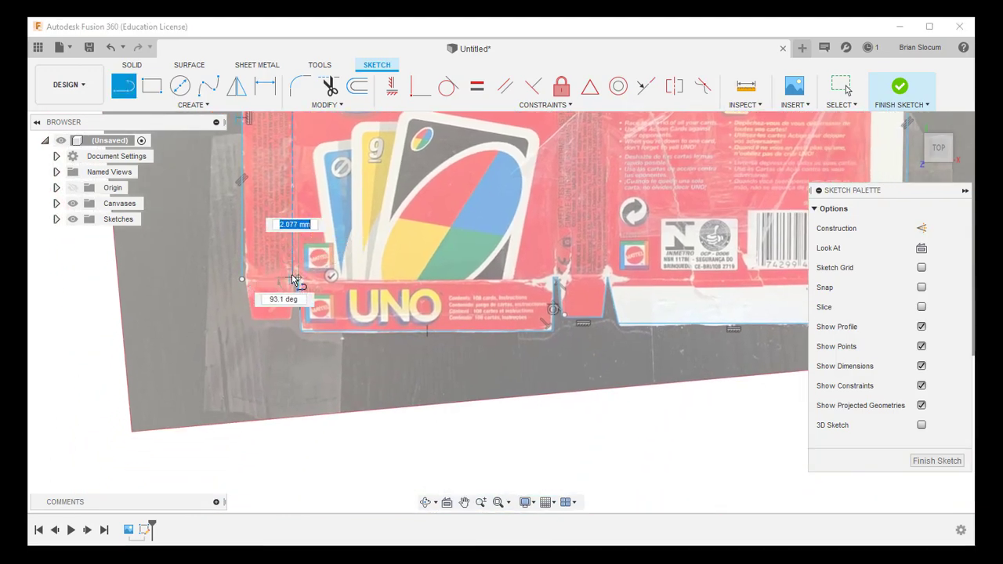
scroll(291, 288, up, 3)
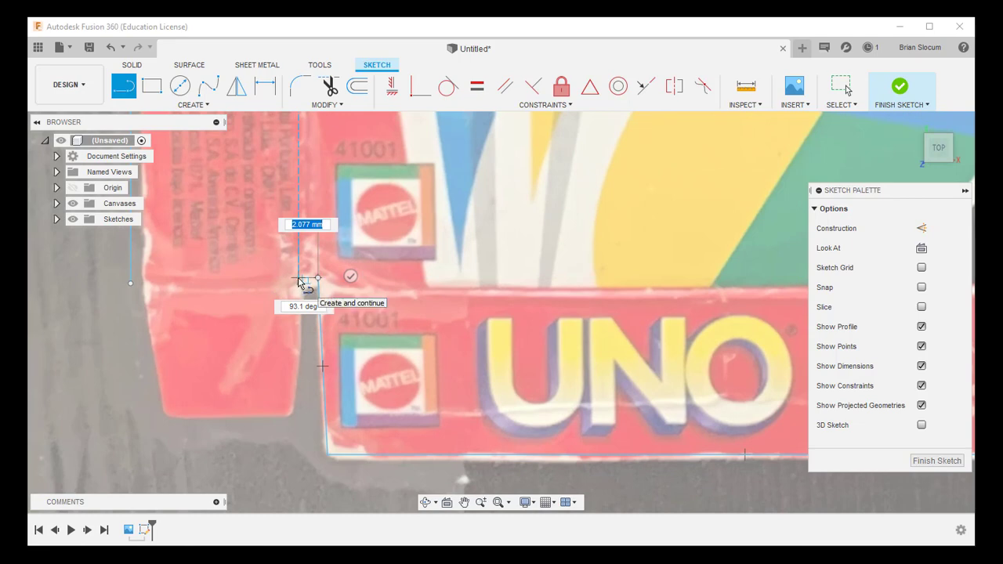
click(298, 282)
Draw the last small flap's side edge, about 15 mm long, and its lower edge to the start of the outer corner
scroll(306, 176, up, 3)
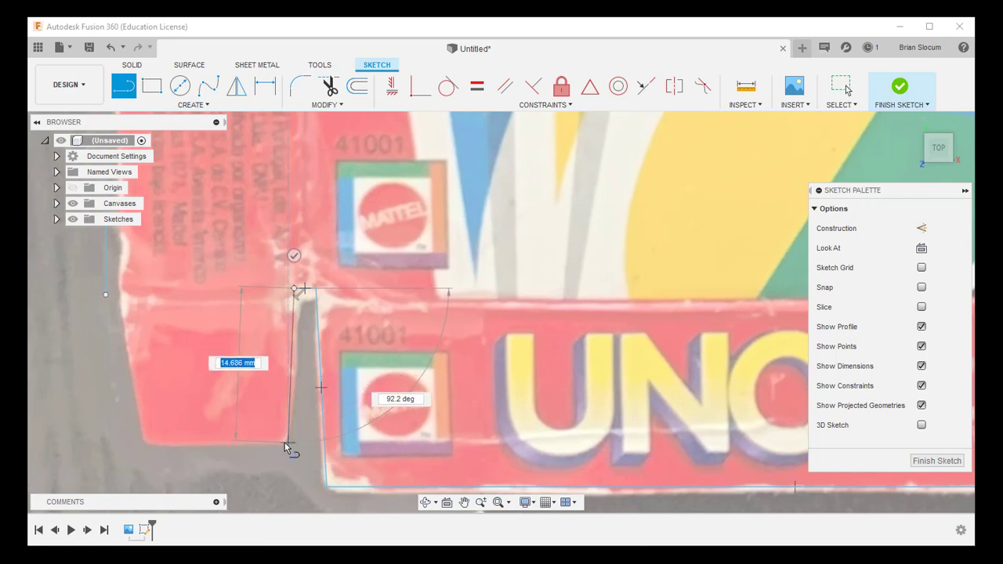
click(287, 445)
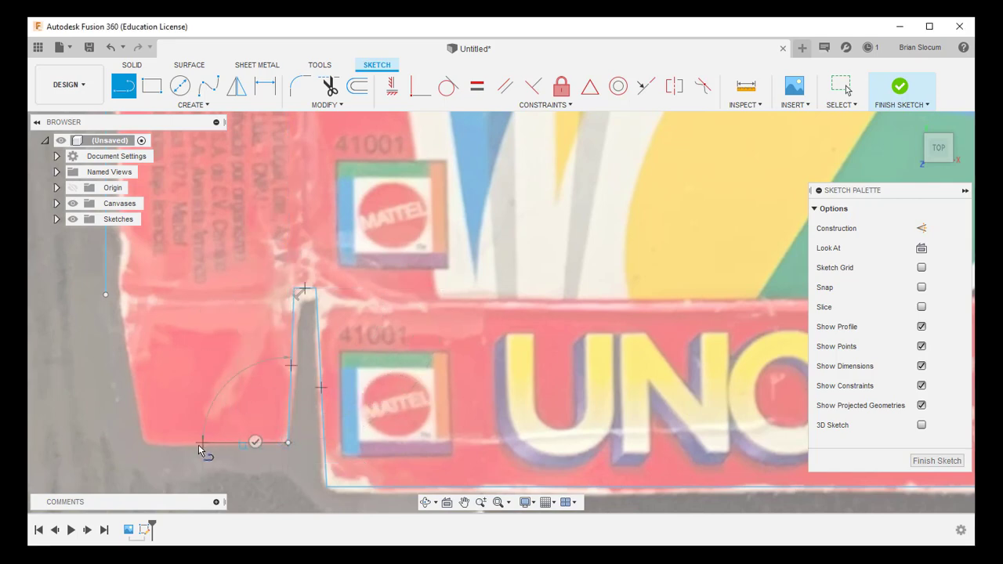
click(150, 443)
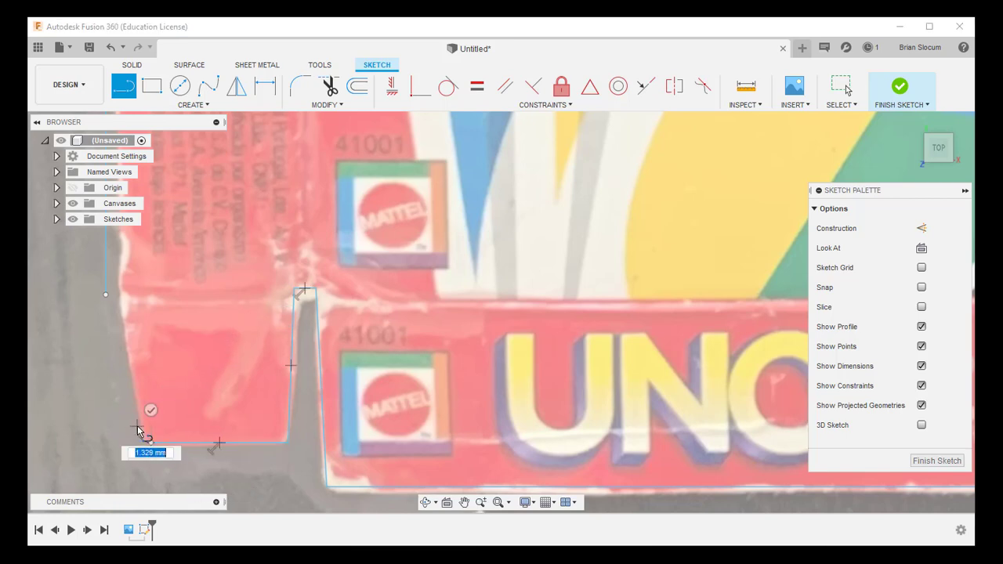
Round the last flap's lower outer corner with a small arc and draw the slanted edge up to the side panel's open endpoint
click(138, 431)
click(104, 293)
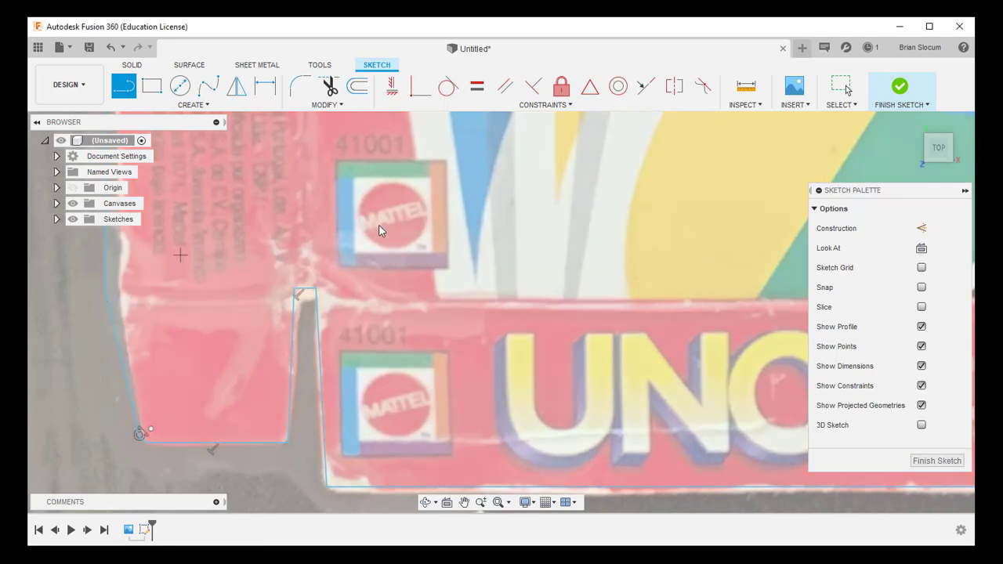
key(Escape)
Examine the whole traced box outline against the canvas image
scroll(513, 262, up, 5)
scroll(508, 277, down, 8)
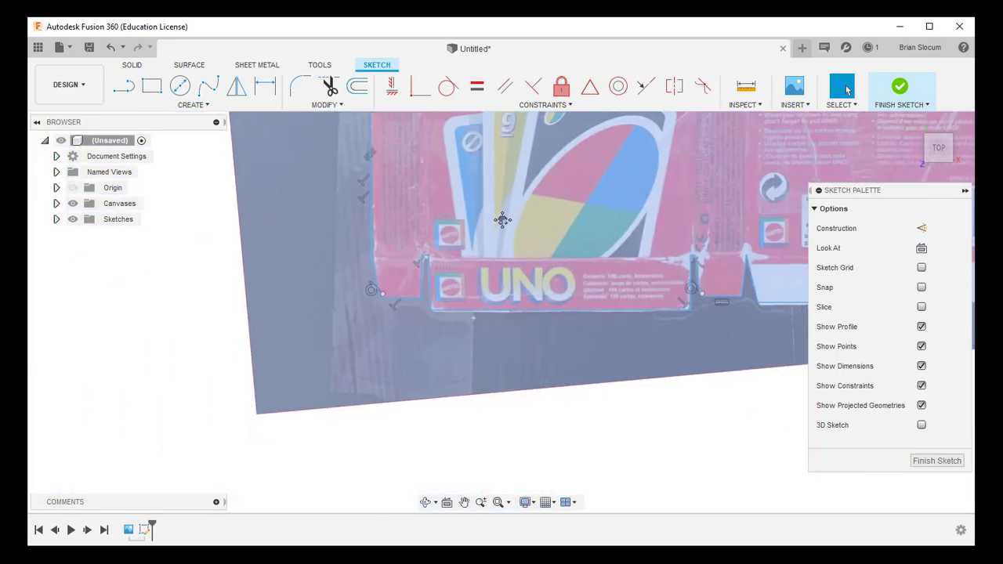
scroll(374, 340, down, 5)
scroll(401, 291, down, 2)
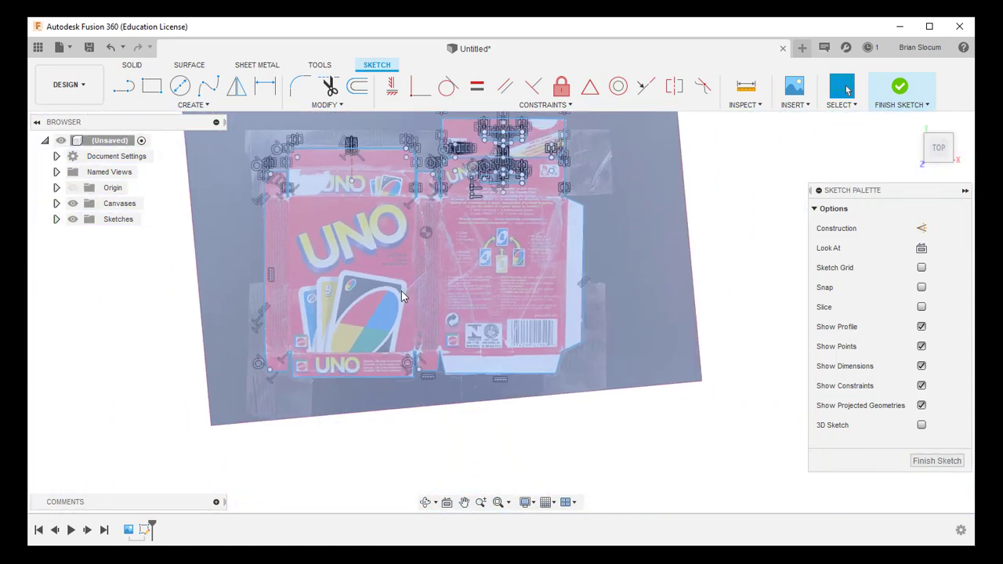
middle_drag(366, 266, 423, 330)
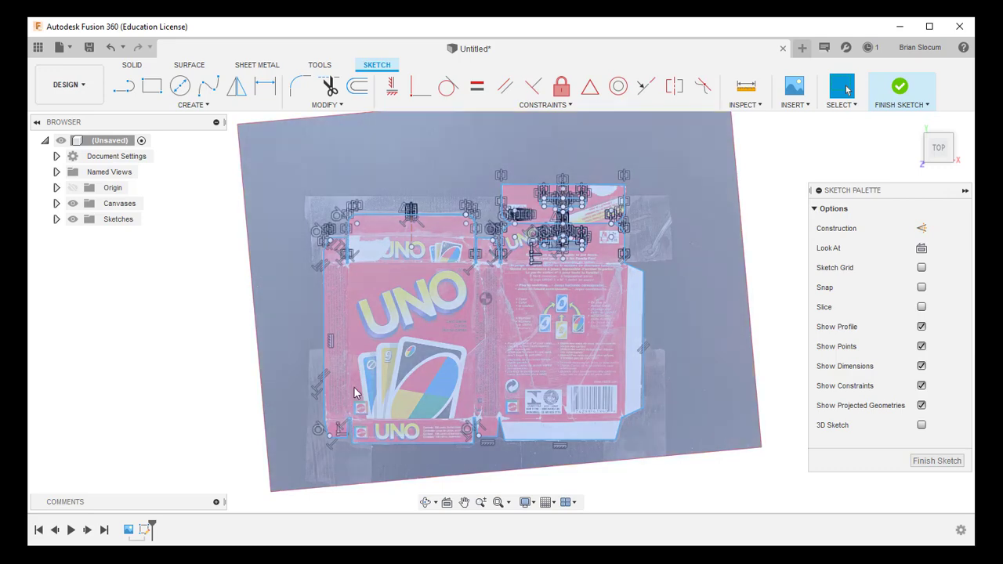
scroll(358, 408, down, 2)
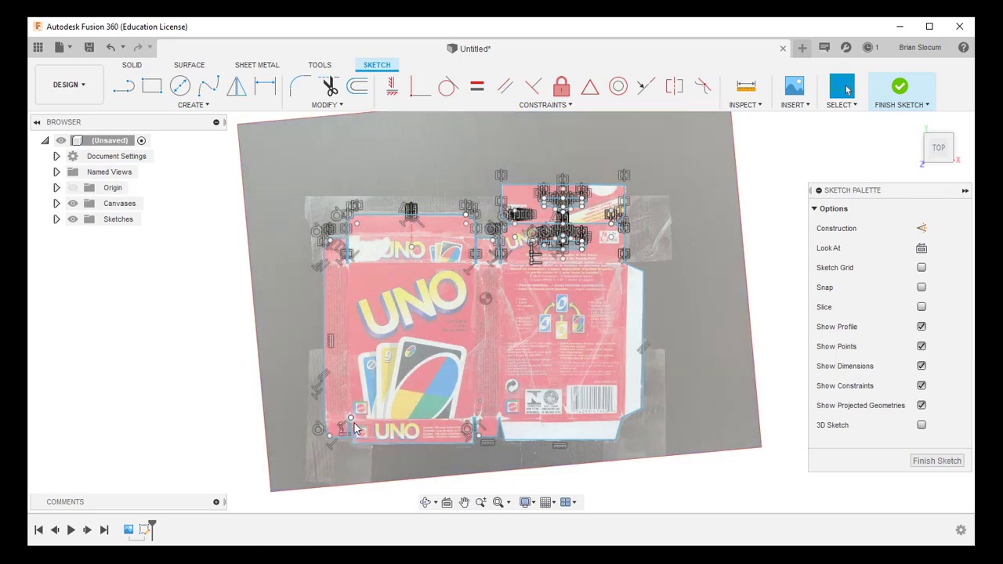
scroll(355, 420, up, 3)
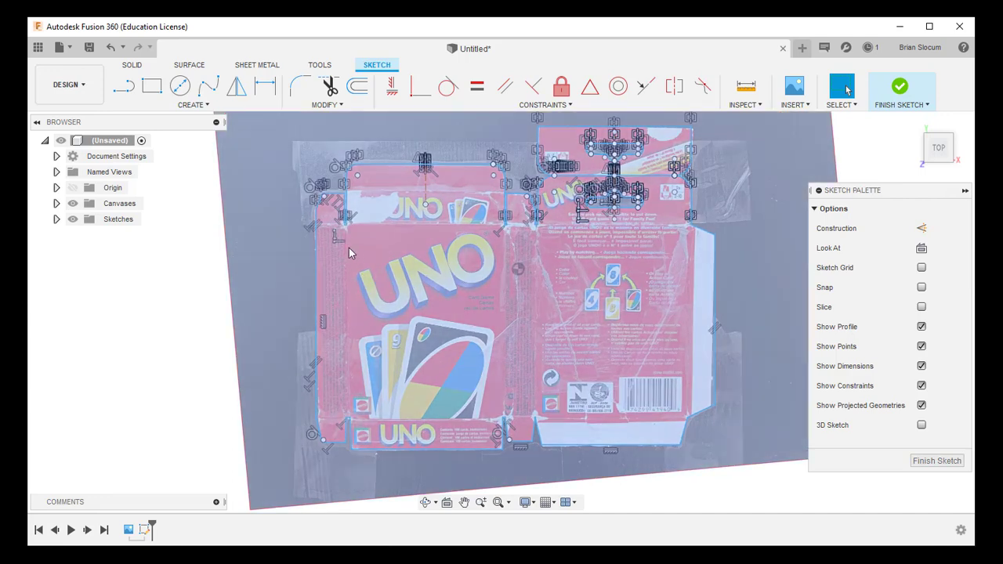
Draw a horizontal fold line across the base of the outermost small top flap, from its inner corner to the side panel's outer edge
click(116, 92)
scroll(341, 230, up, 4)
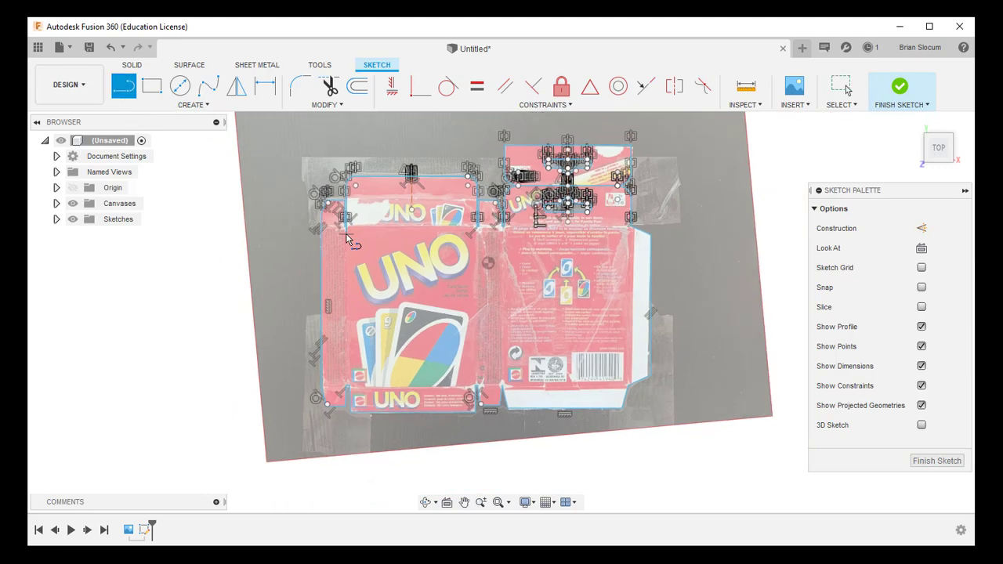
scroll(342, 229, up, 2)
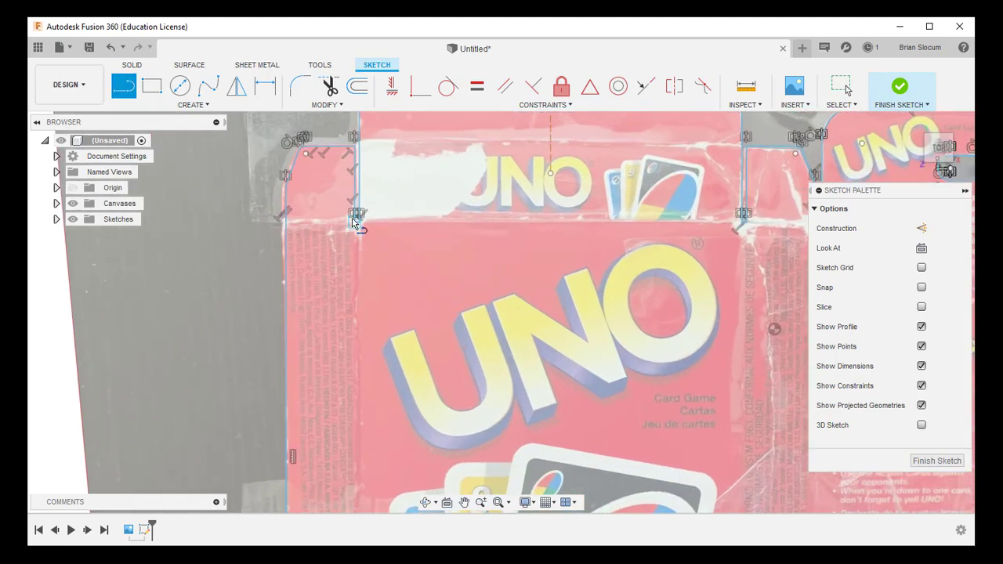
click(354, 224)
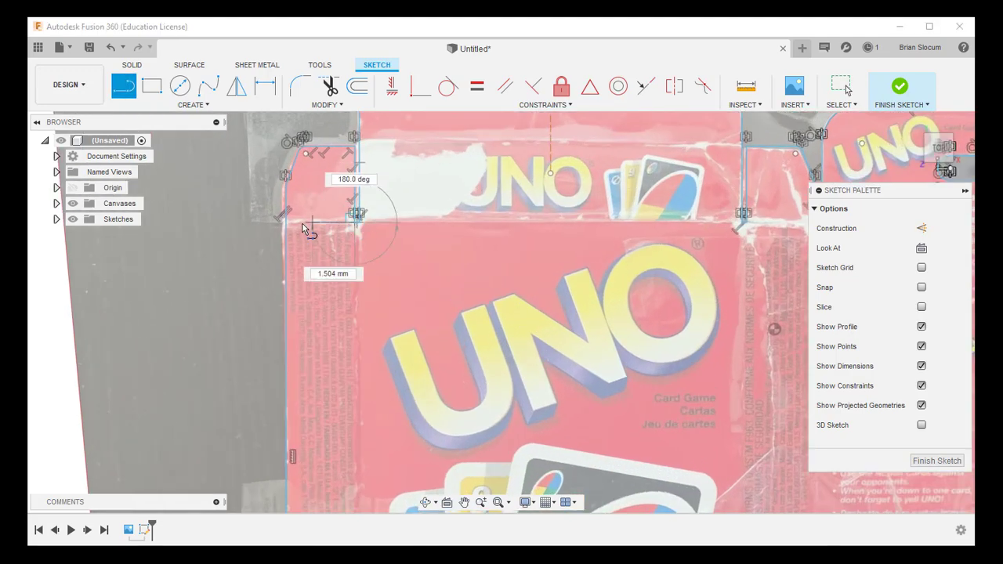
click(287, 226)
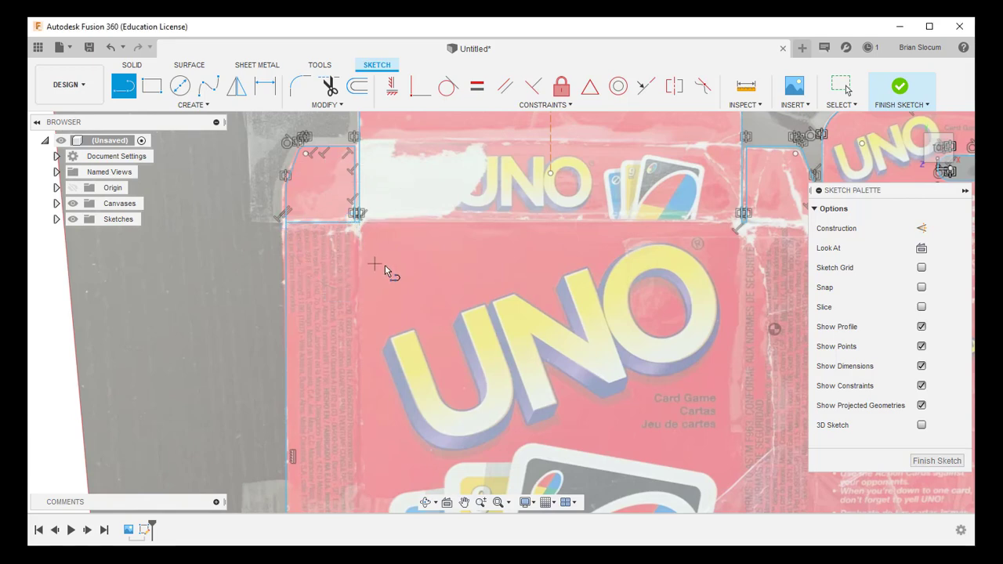
Draw two horizontal fold lines across the front panel's top flap, one at its base and one along the tuck-in crease
click(358, 223)
double_click(740, 220)
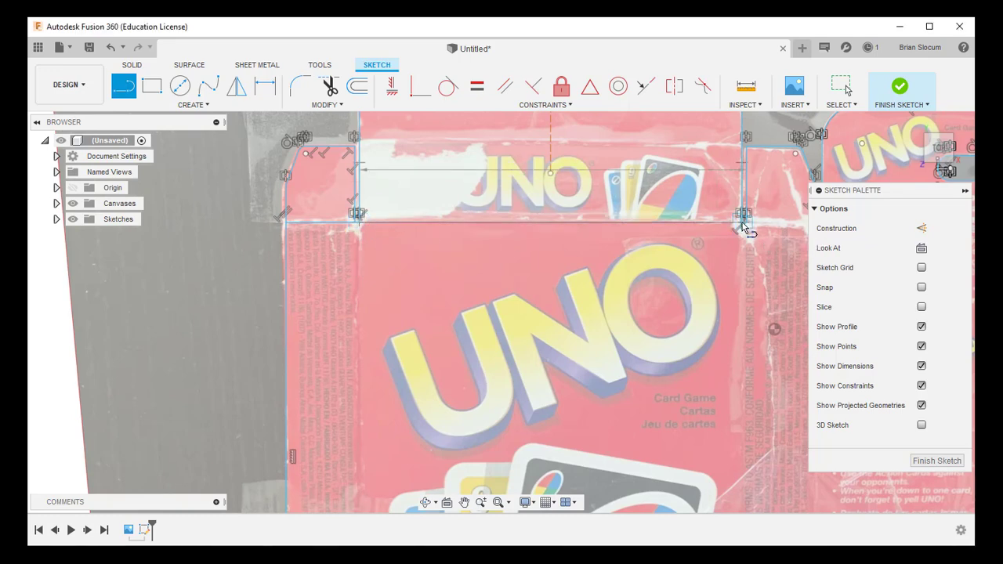
middle_drag(759, 271, 710, 370)
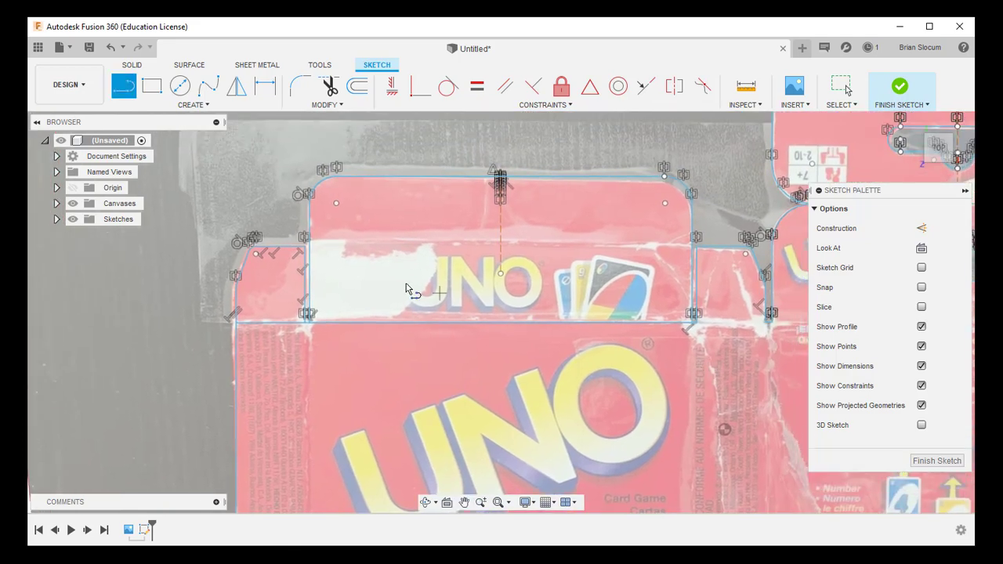
click(312, 242)
click(692, 241)
scroll(642, 277, up, 1)
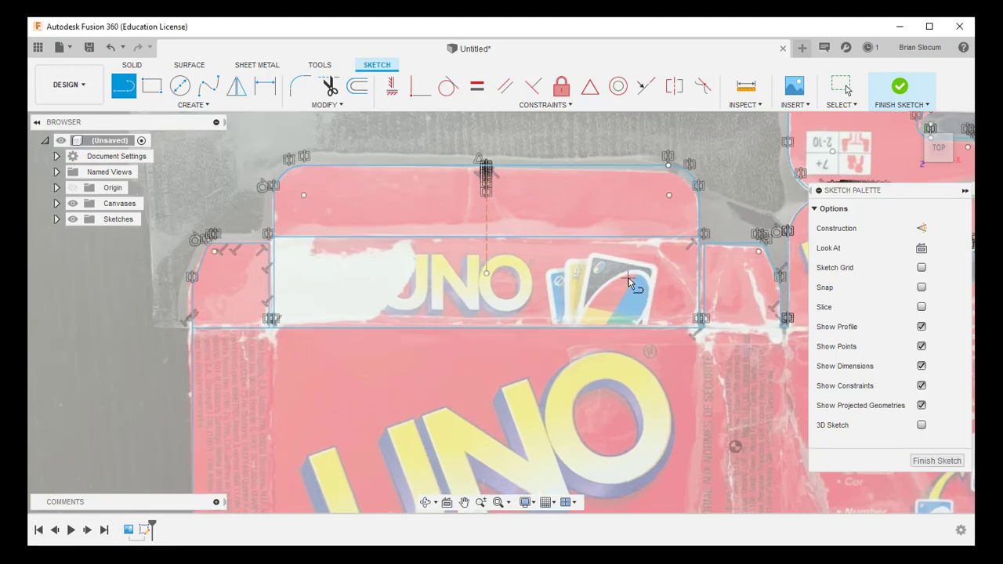
Draw a fold line about 17 mm long across the base of the small top flap between front and back panels, and constrain it horizontal
middle_drag(629, 287, 272, 214)
scroll(430, 265, up, 3)
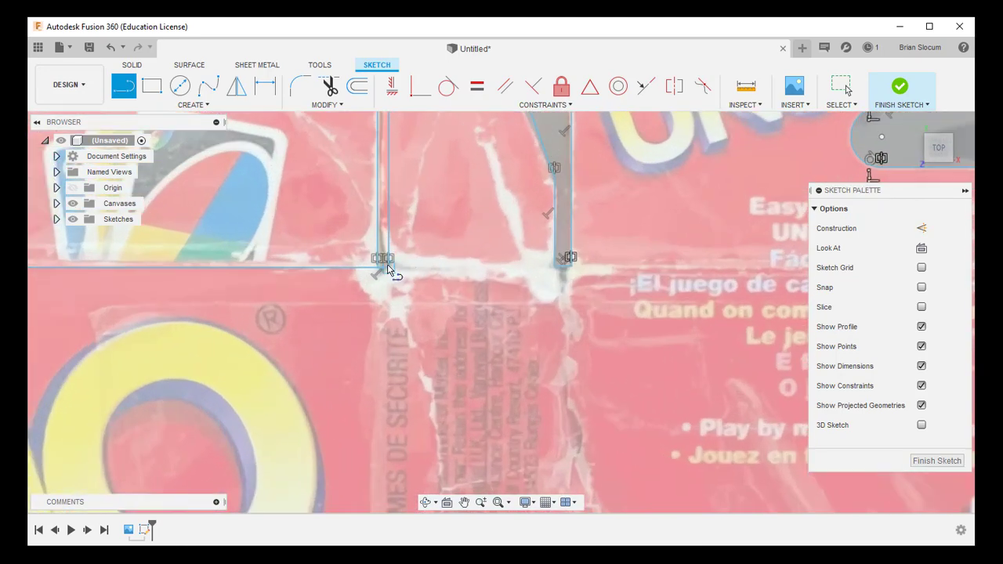
click(383, 267)
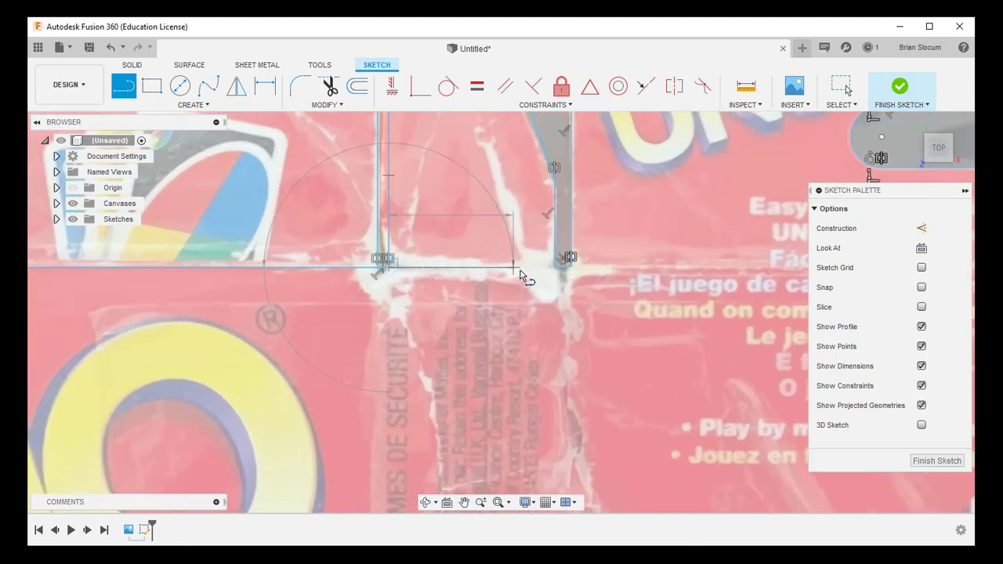
click(564, 267)
scroll(547, 289, up, 1)
key(Escape)
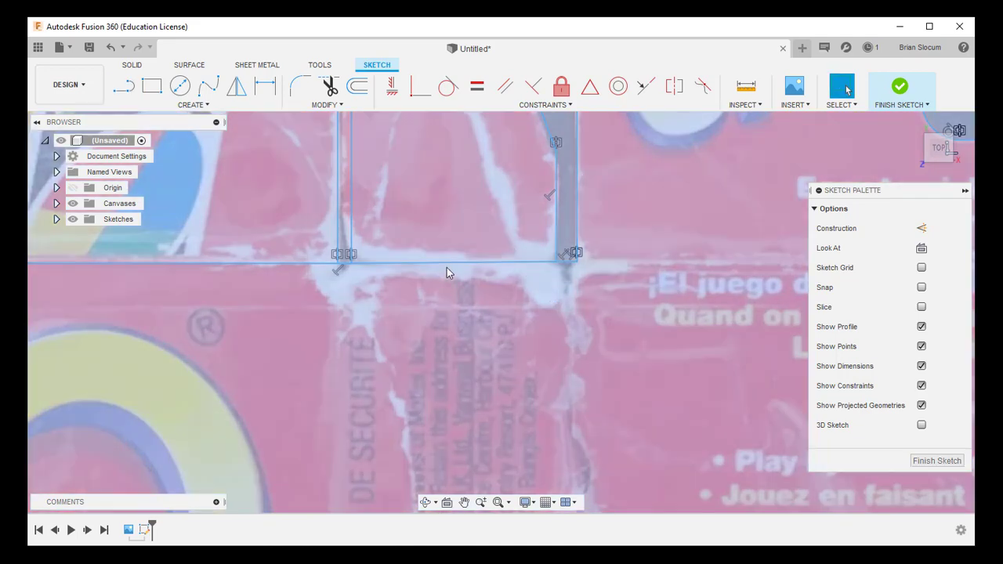
click(446, 263)
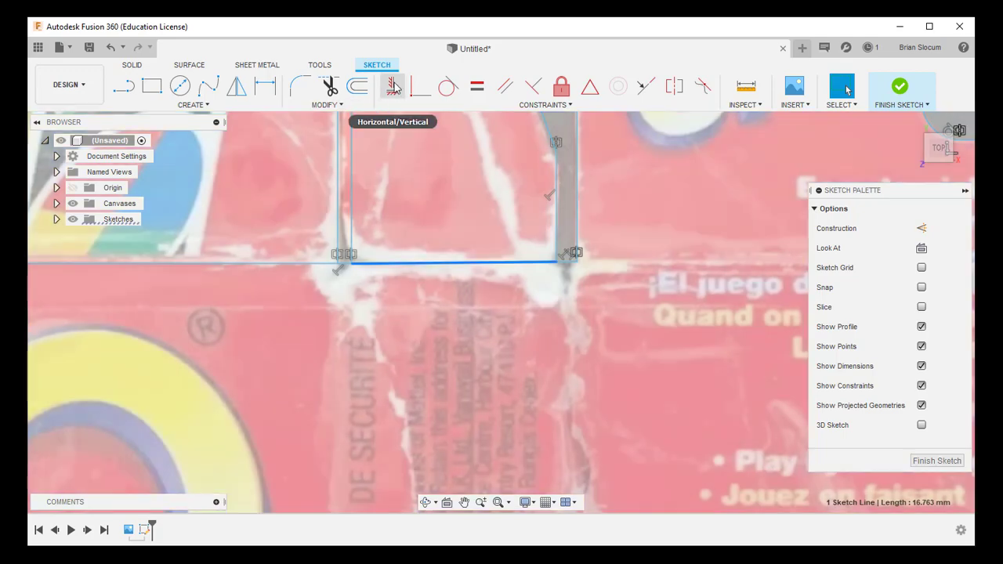
click(394, 88)
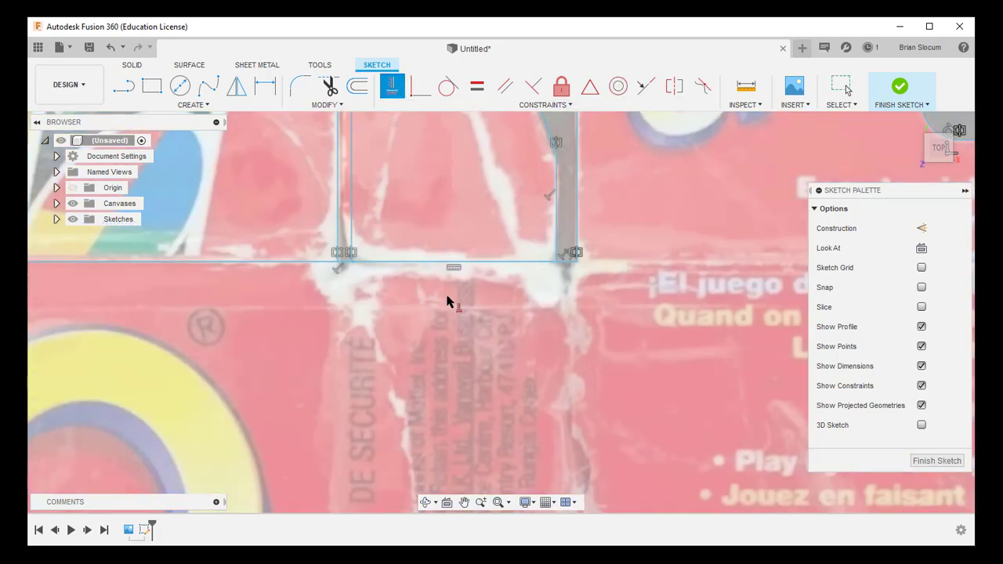
Draw a fold line about 90 mm long across the back panel's top edge below the hanger holes, and try to constrain it horizontal
scroll(431, 287, up, 2)
scroll(347, 275, down, 5)
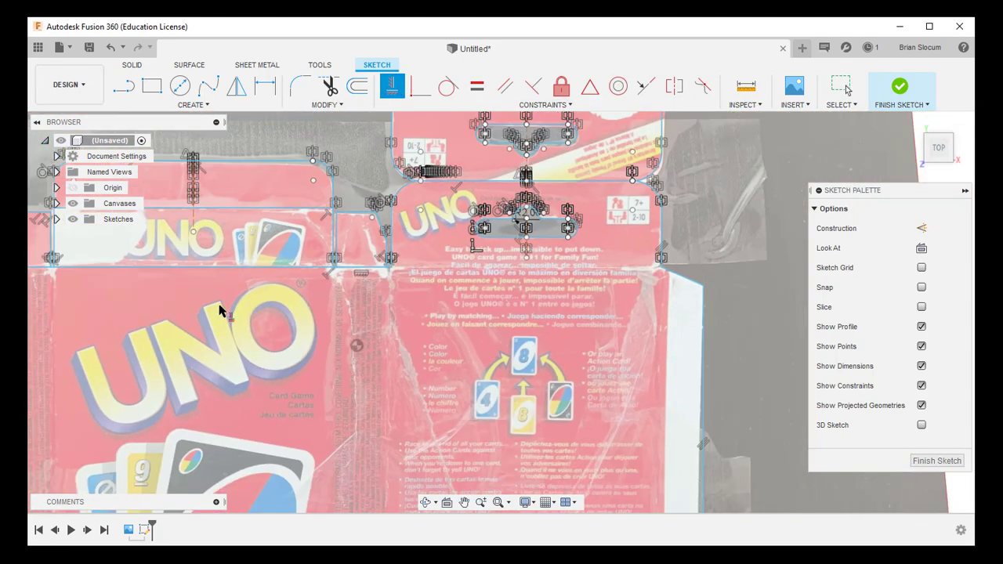
middle_drag(219, 305, 354, 287)
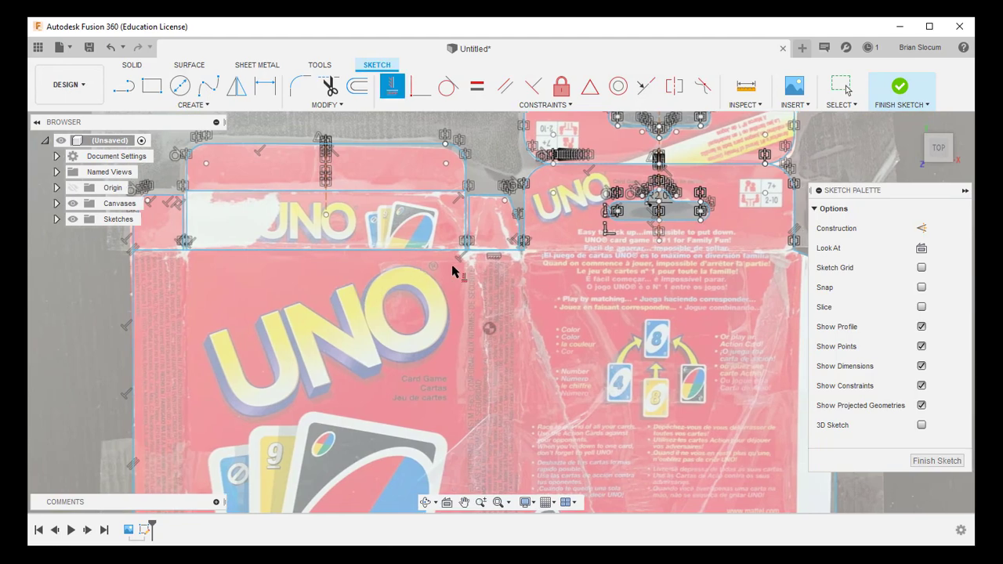
middle_drag(549, 269, 249, 274)
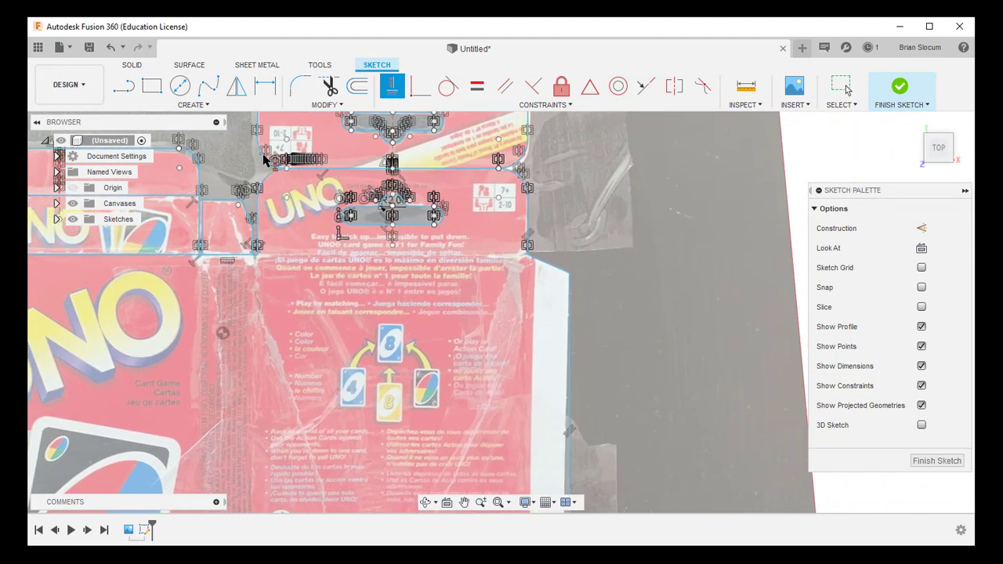
click(122, 88)
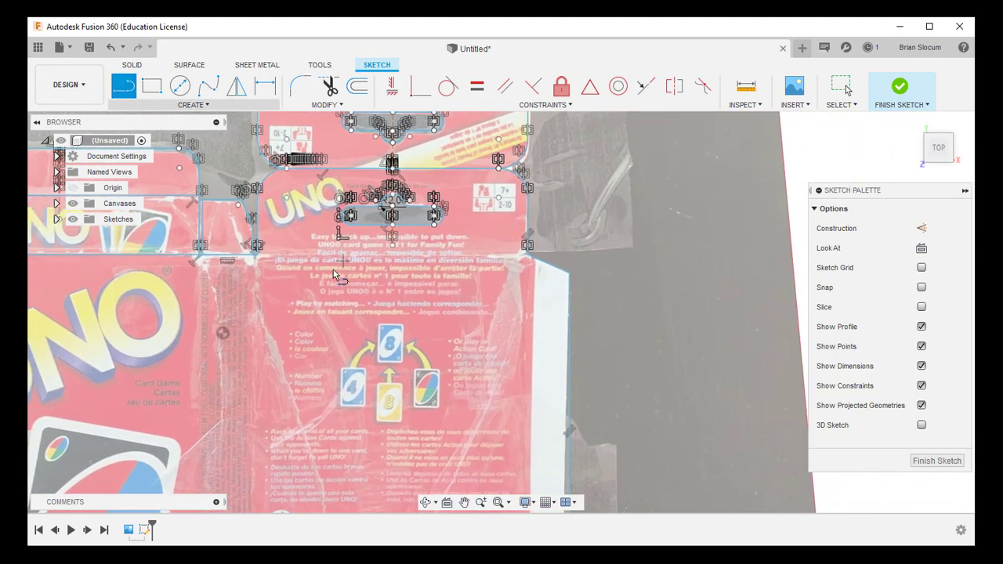
click(262, 256)
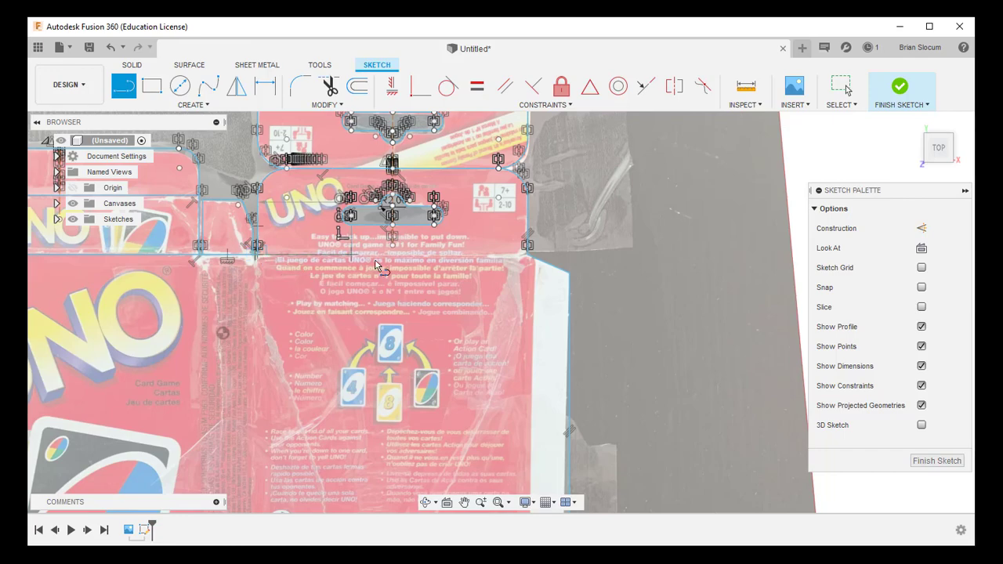
click(530, 257)
key(Escape)
click(417, 258)
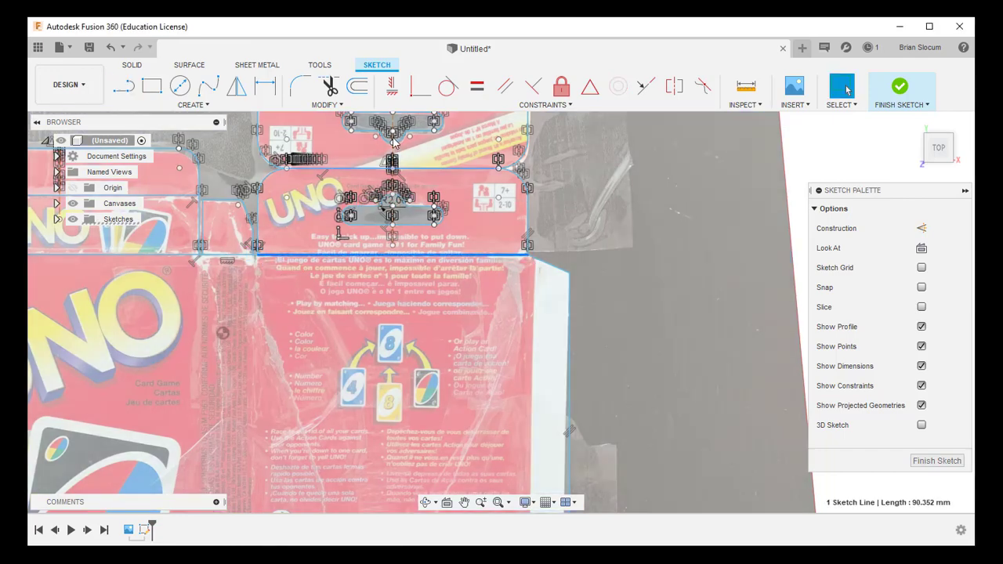
click(392, 86)
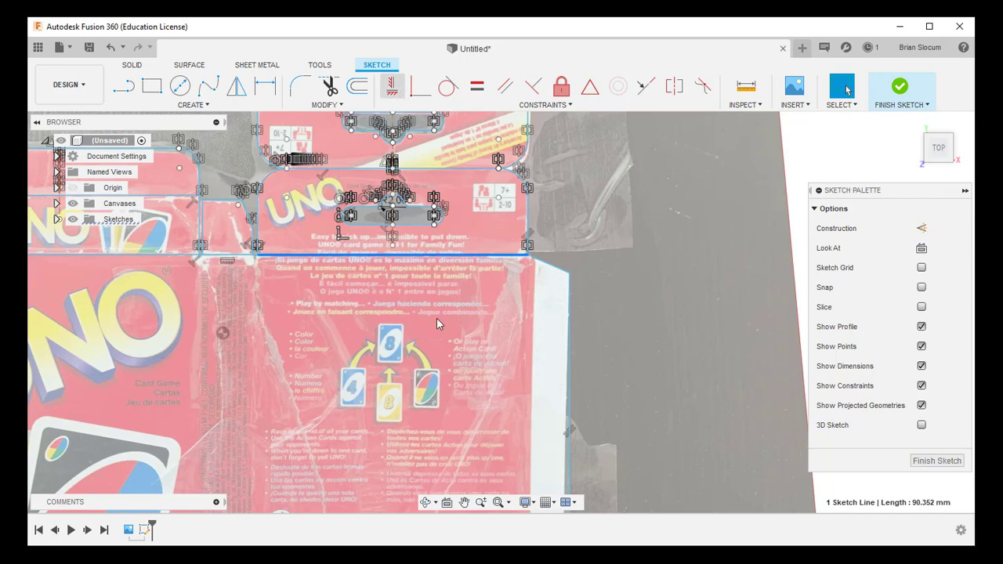
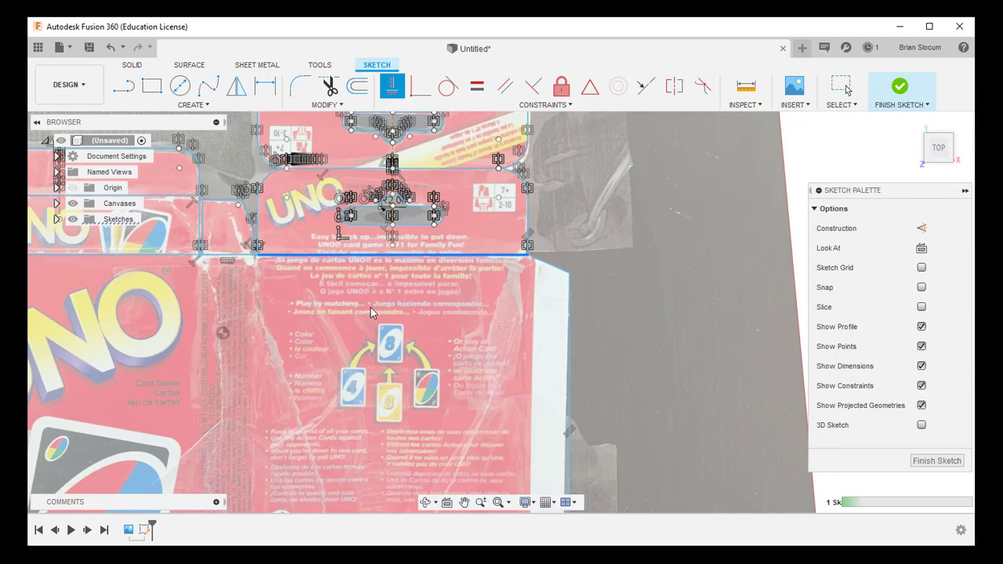
key(Escape)
Draw a fold line about 18 mm long across the base of the outermost small bottom flap and constrain it horizontal
scroll(391, 324, up, 1)
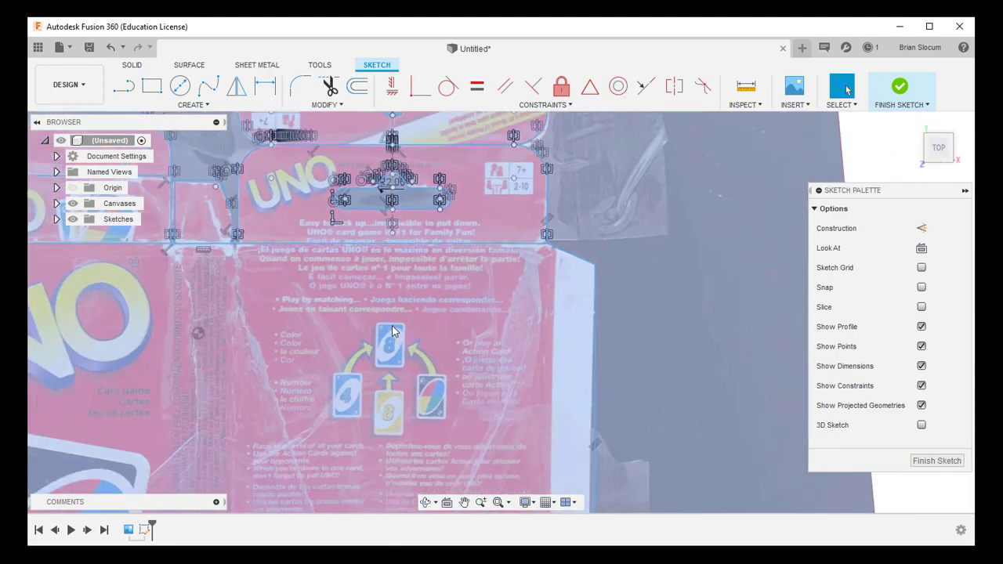
scroll(391, 323, down, 3)
mouse_move(337, 375)
middle_down()
mouse_move(463, 282)
mouse_move(481, 242)
middle_up()
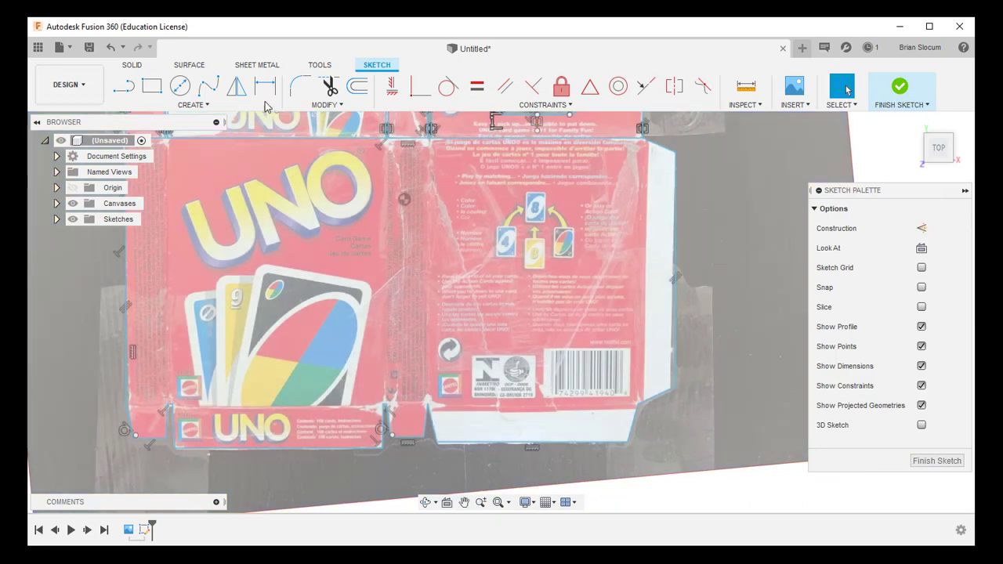
click(123, 86)
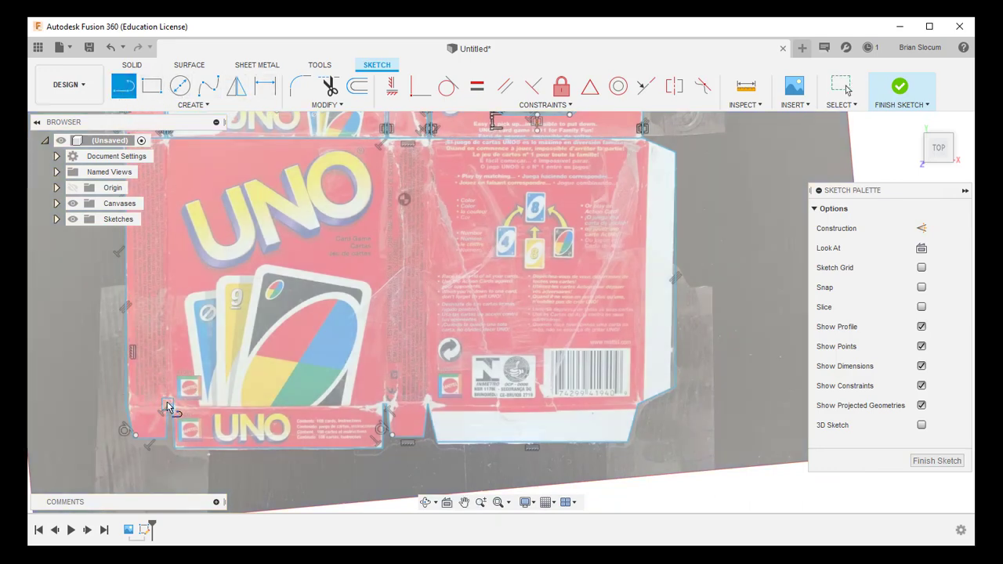
click(167, 404)
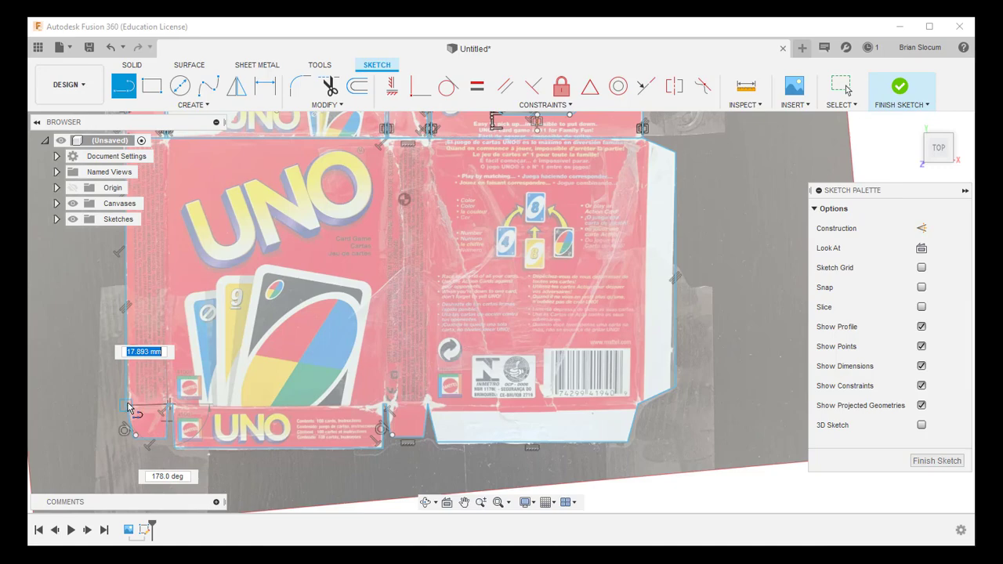
click(129, 405)
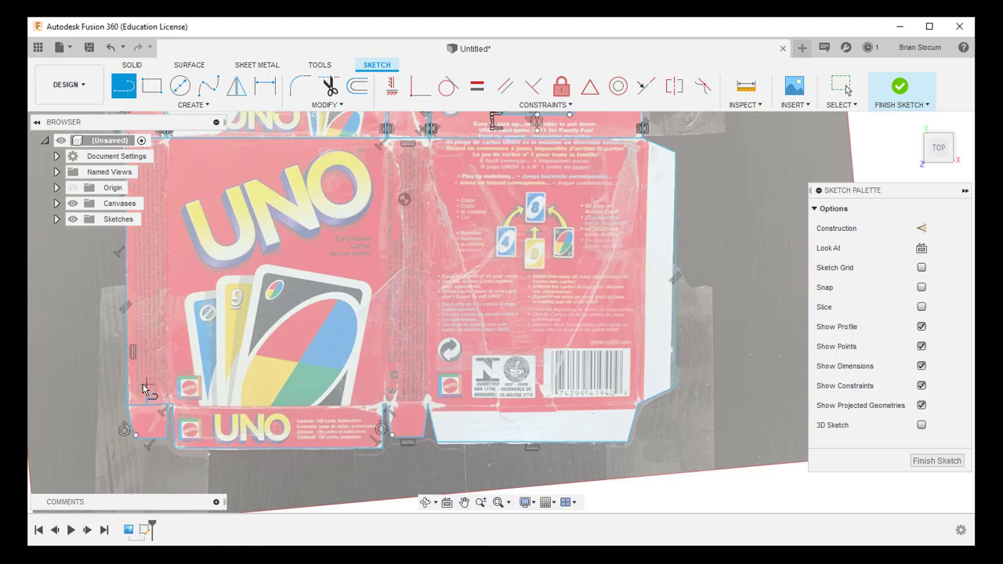
key(Escape)
click(150, 407)
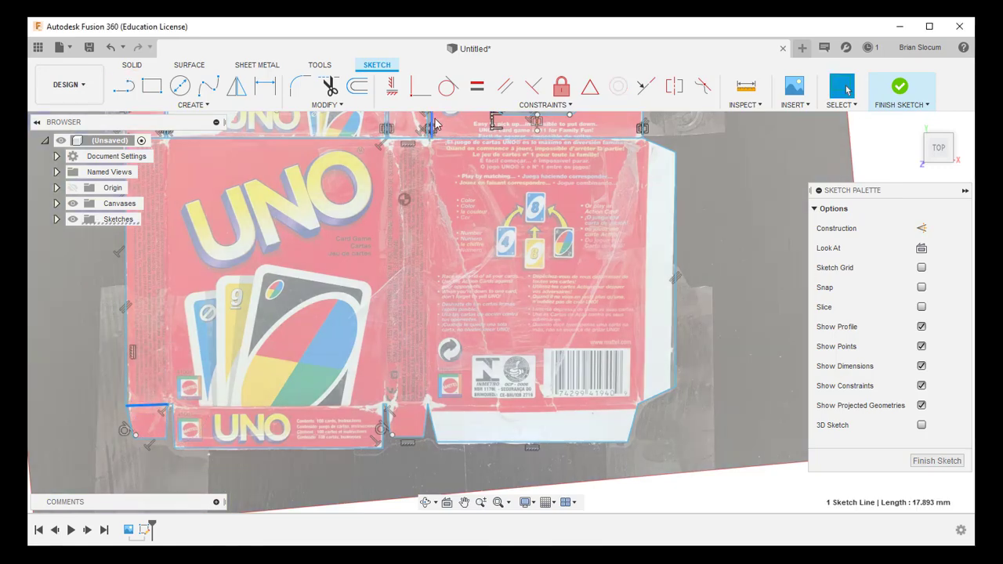
click(400, 92)
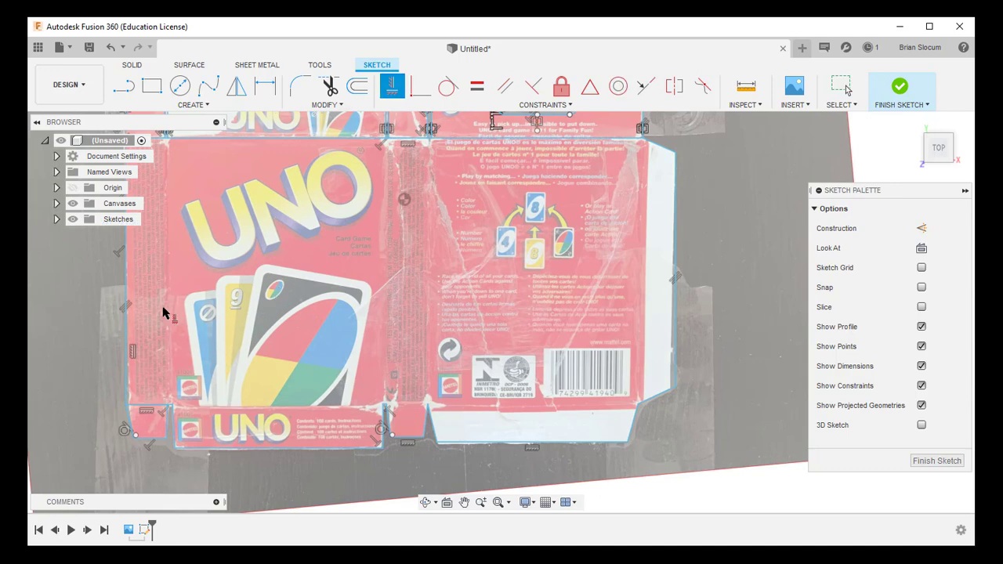
click(124, 88)
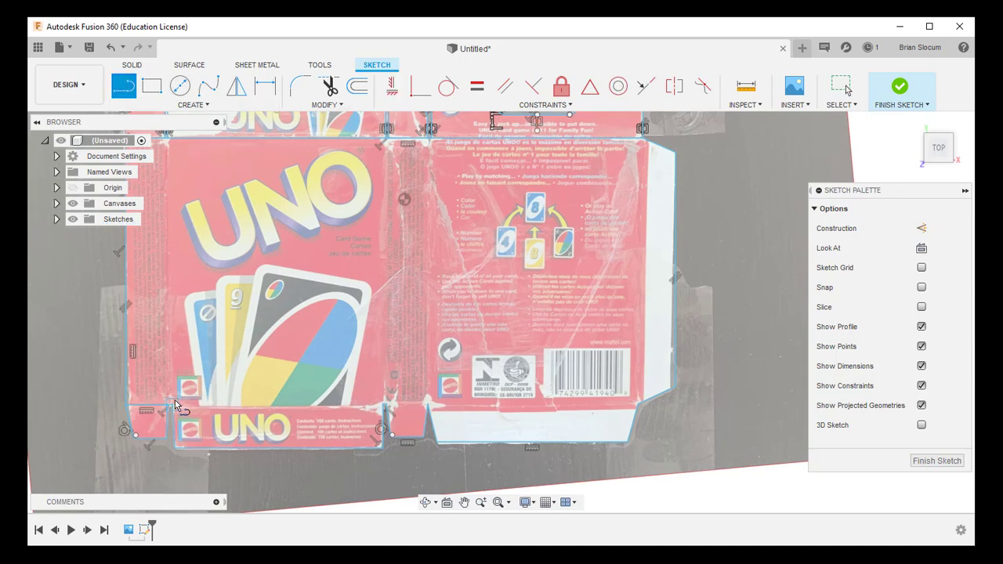
click(172, 403)
key(Escape)
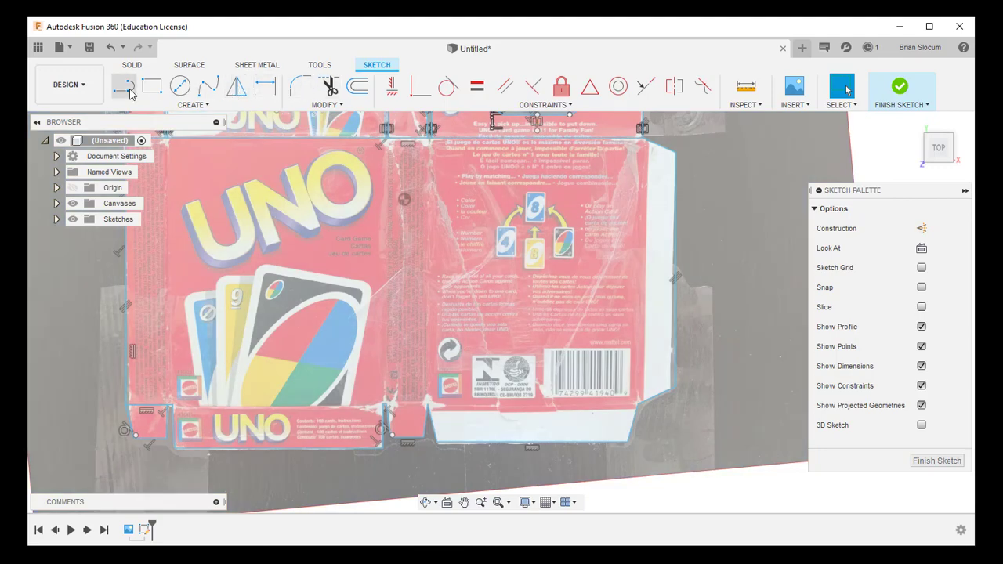
Draw a fold line about 90 mm long between the front panel and its UNO bottom flap, and constrain it horizontal
click(124, 88)
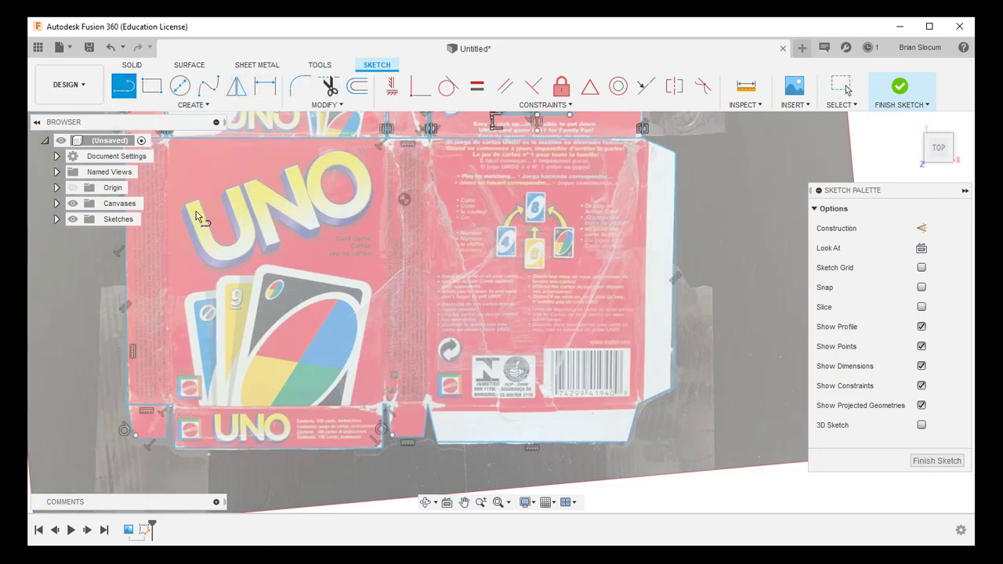
scroll(181, 409, up, 5)
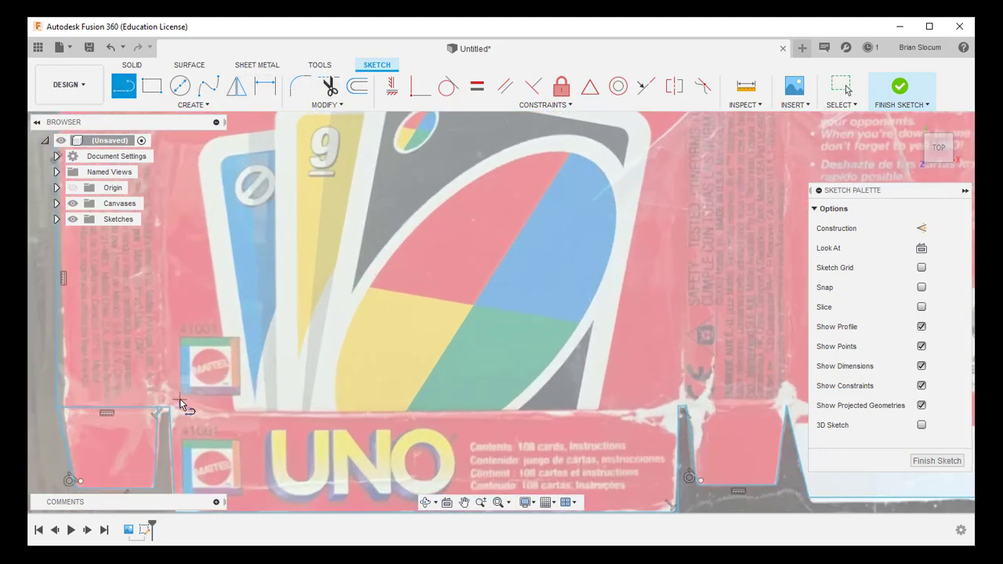
click(170, 408)
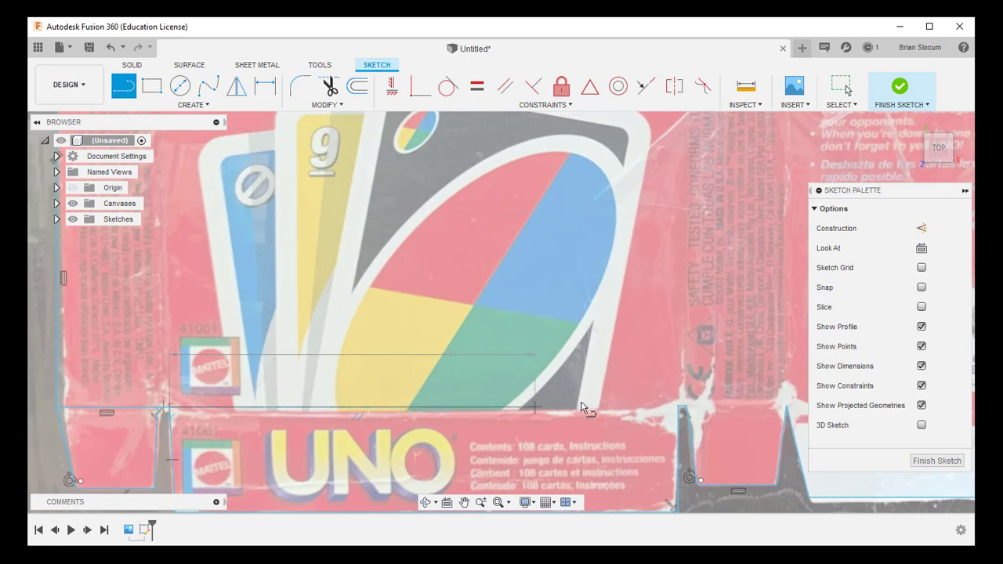
click(679, 408)
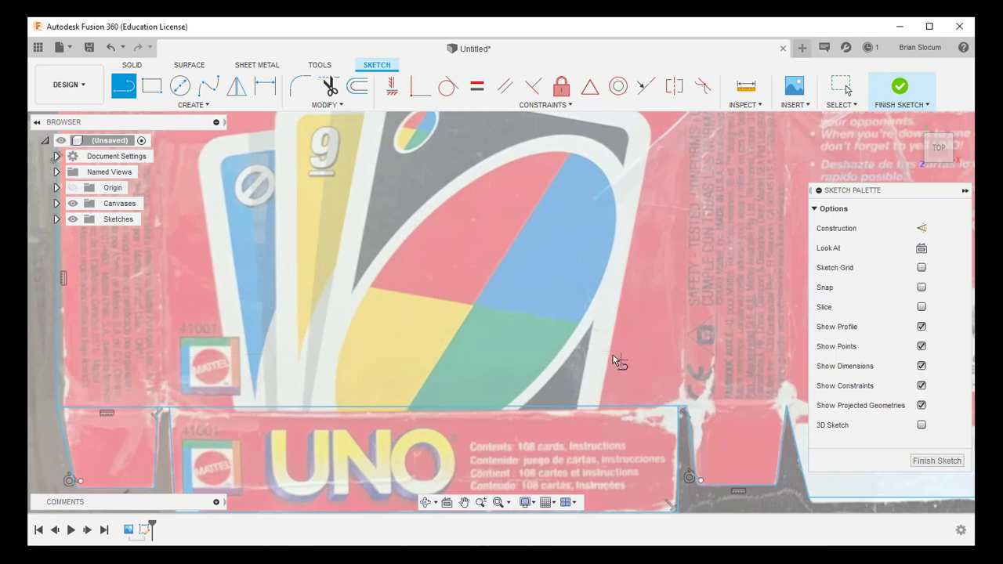
key(Escape)
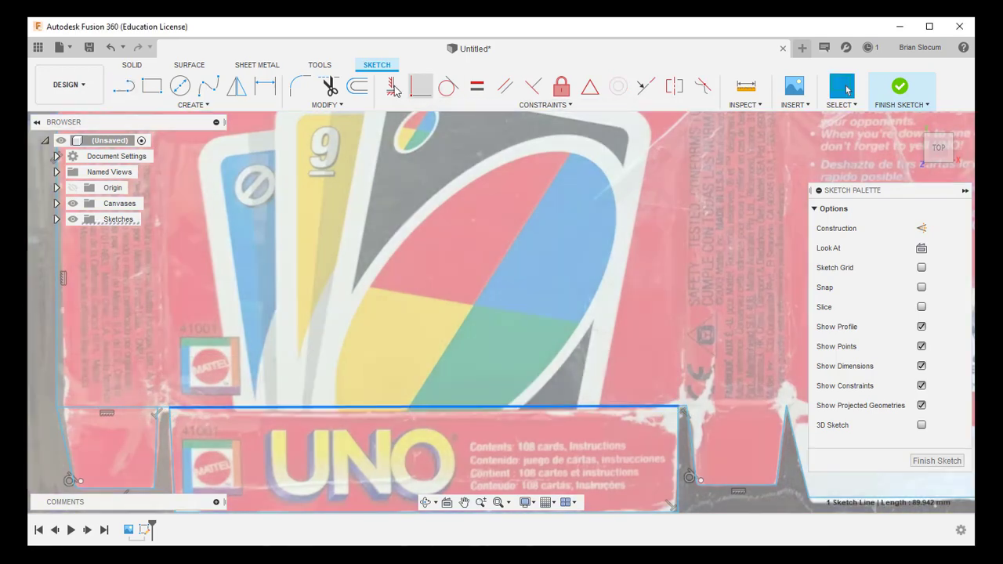
click(391, 88)
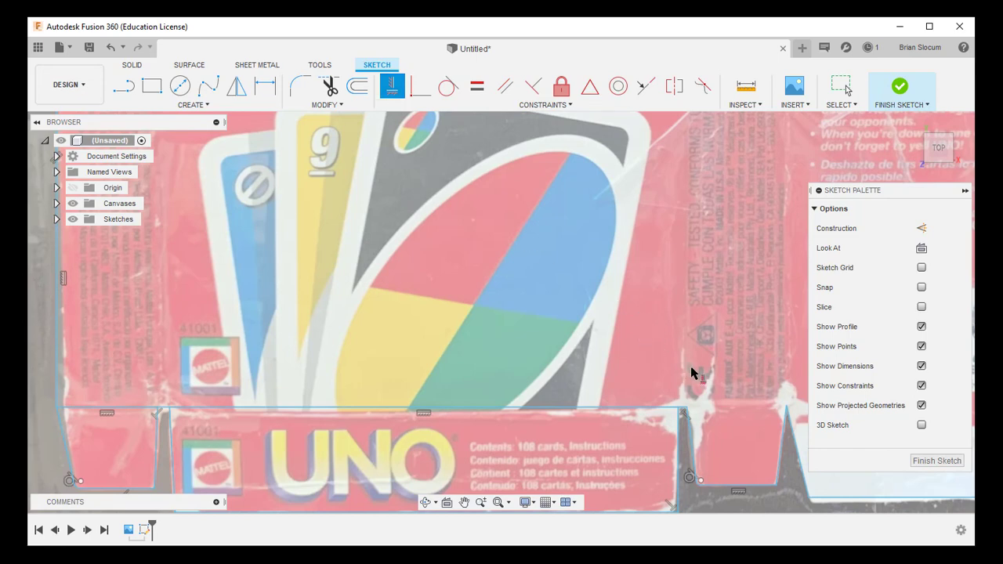
Draw a fold line about 18 mm long across the base of the small bottom flap between front and back panels, and constrain it horizontal
mouse_move(704, 359)
middle_down()
mouse_move(544, 330)
mouse_move(387, 253)
middle_up()
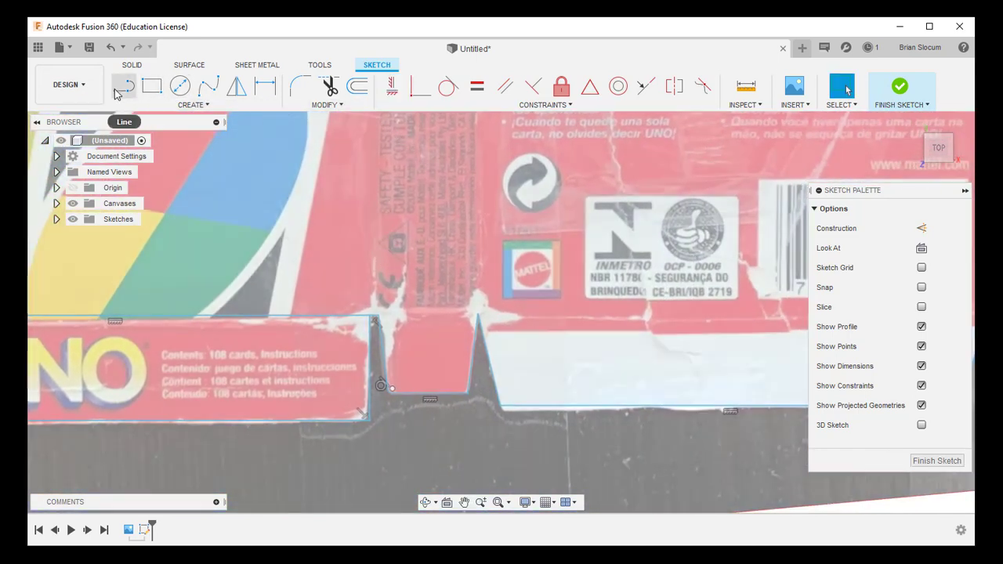
click(123, 86)
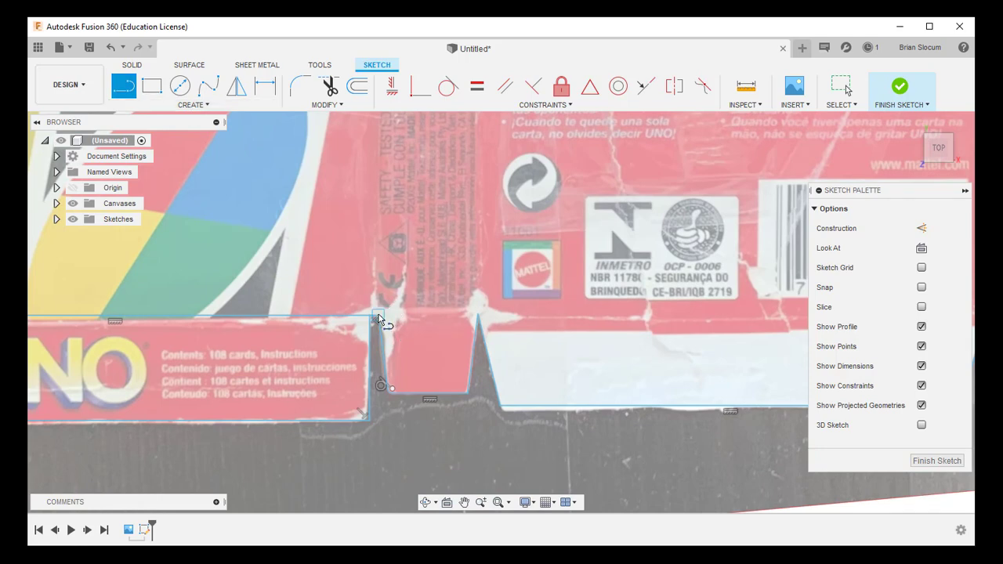
click(474, 317)
key(Escape)
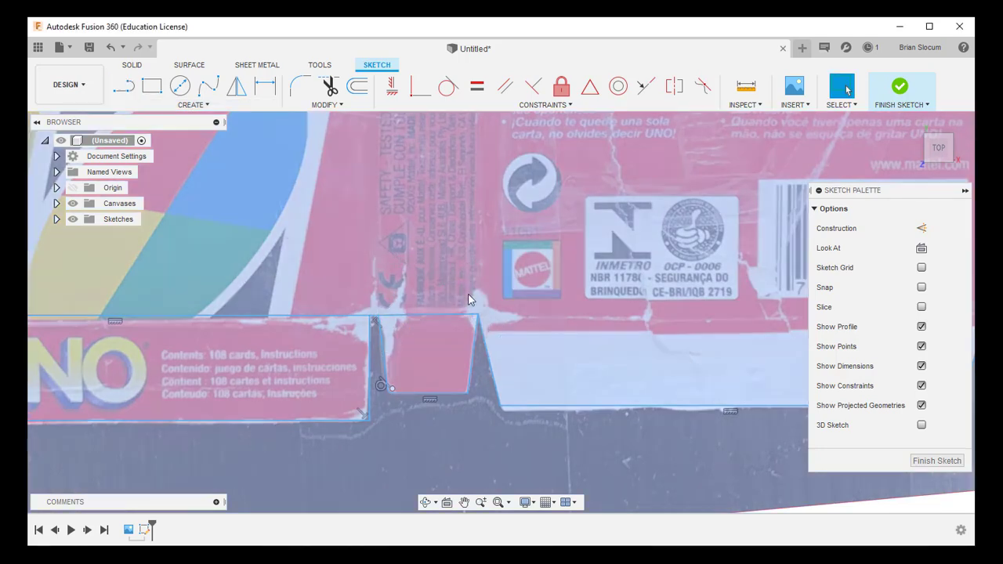
click(453, 316)
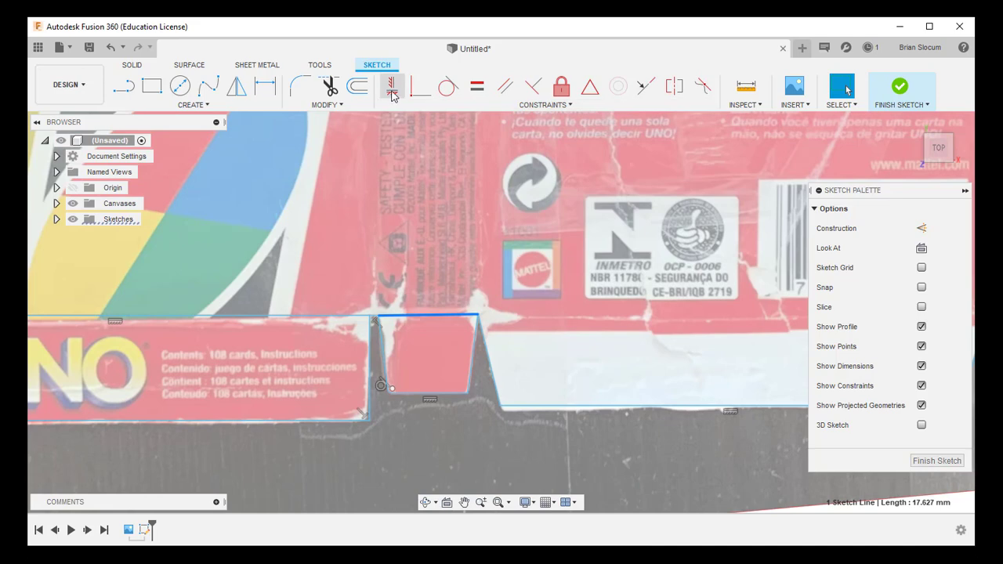
click(392, 86)
Draw a fold line about 90 mm long between the back panel and its white bottom flap, and constrain it horizontal
mouse_move(502, 271)
middle_down()
mouse_move(205, 227)
mouse_move(208, 213)
middle_up()
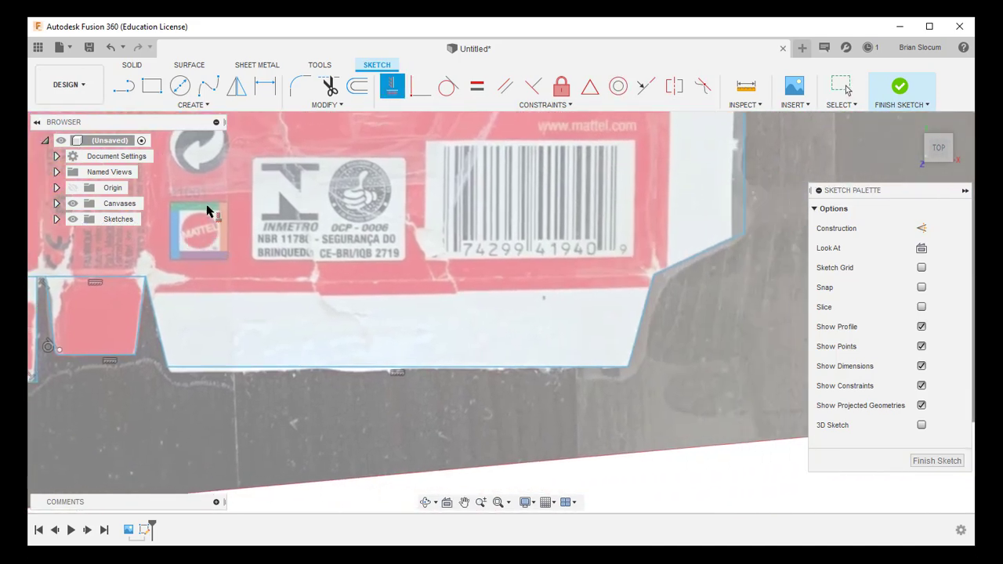
key(Escape)
click(123, 86)
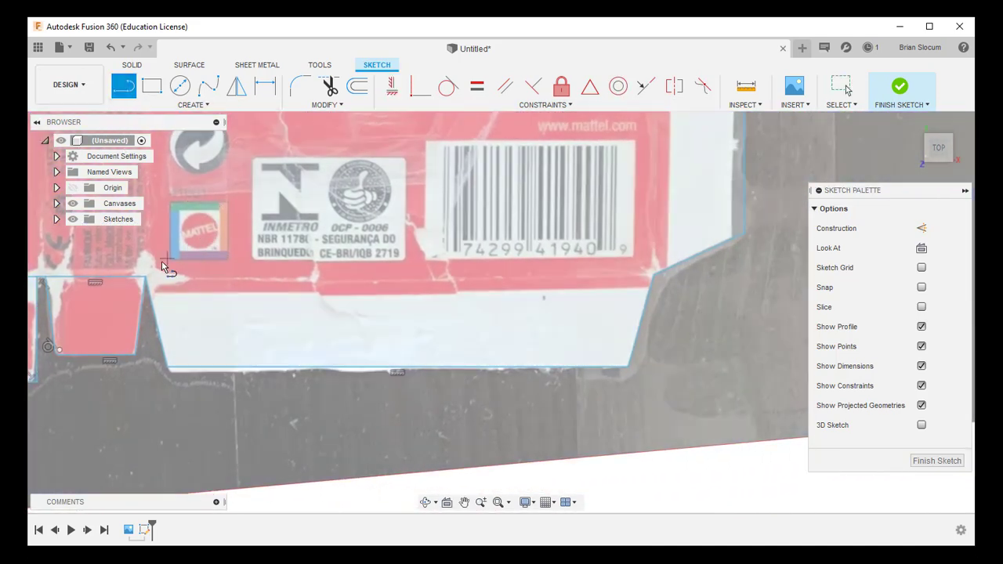
click(146, 279)
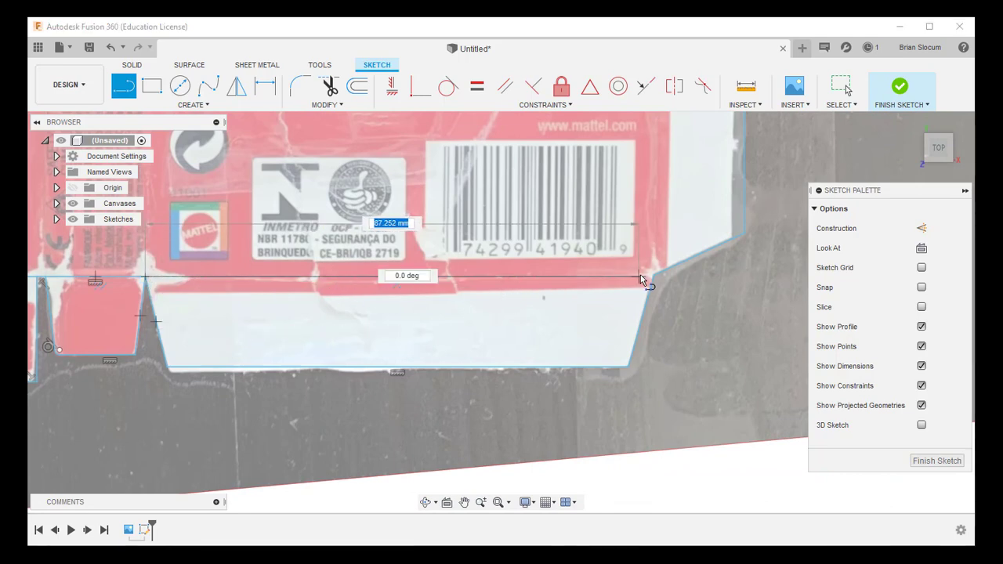
click(655, 277)
key(Escape)
click(564, 277)
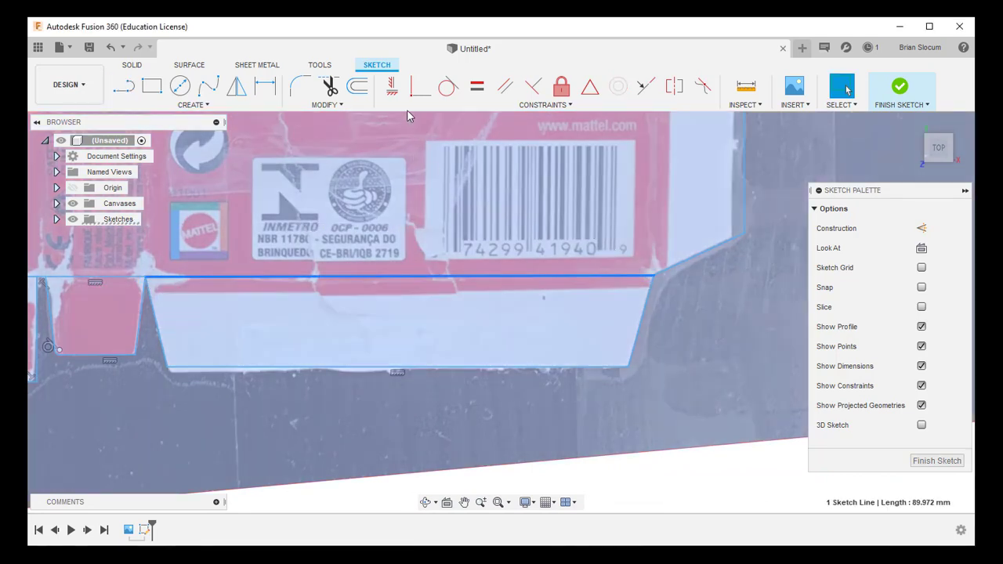
click(392, 86)
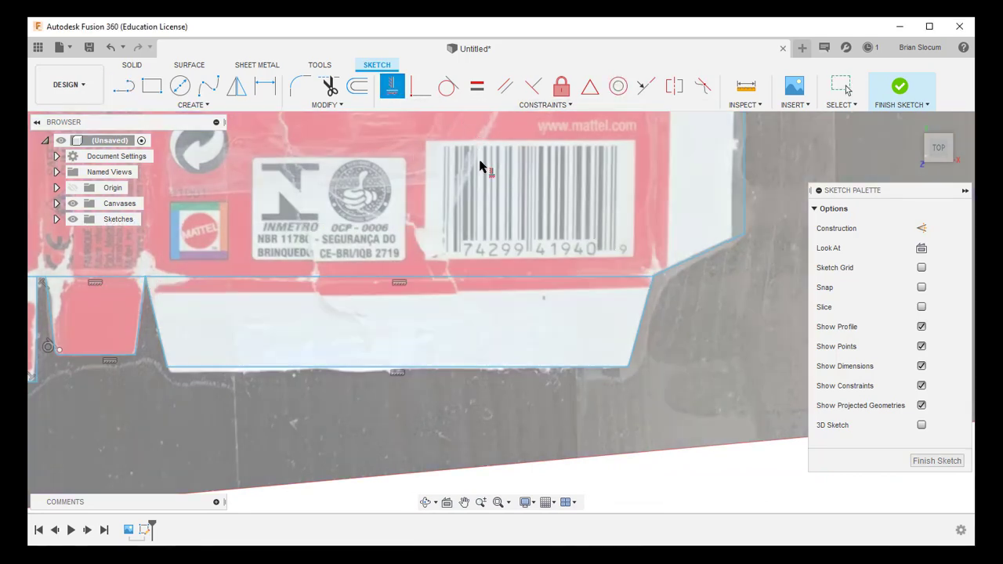
Constrain the outer edge of the front panel's UNO bottom flap horizontal
scroll(485, 188, down, 1)
scroll(486, 190, down, 1)
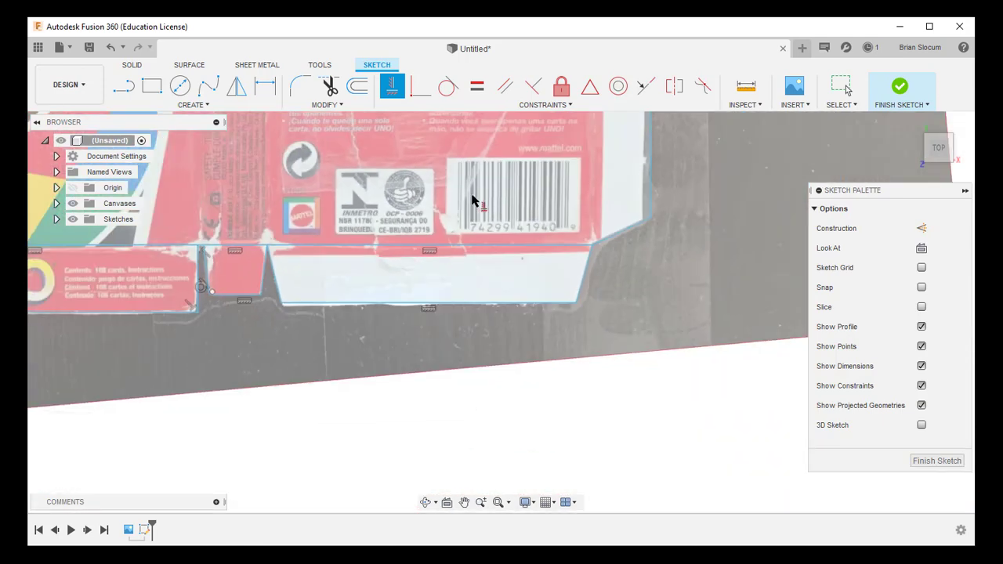
scroll(470, 206, down, 2)
scroll(470, 213, down, 1)
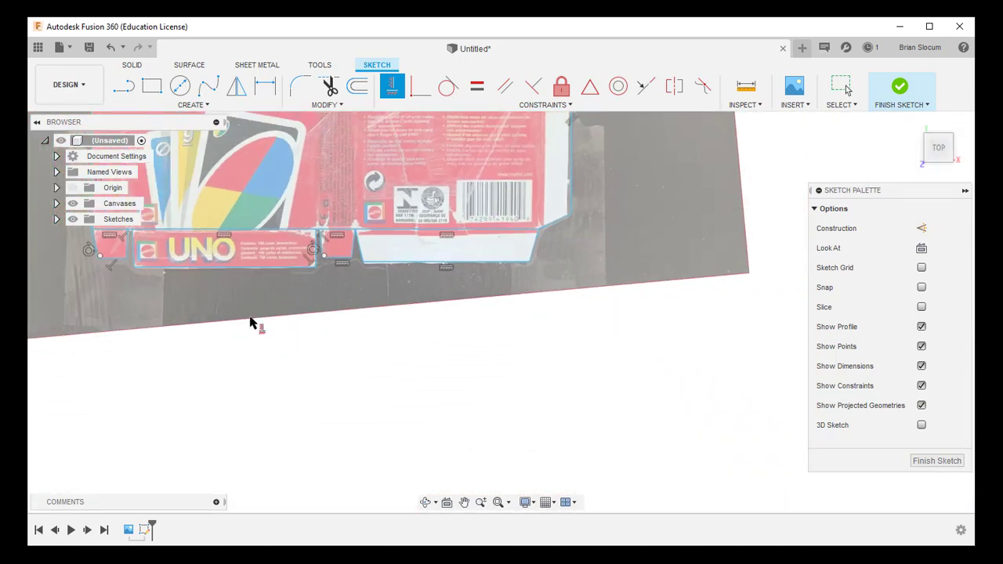
middle_drag(251, 322, 432, 385)
key(Escape)
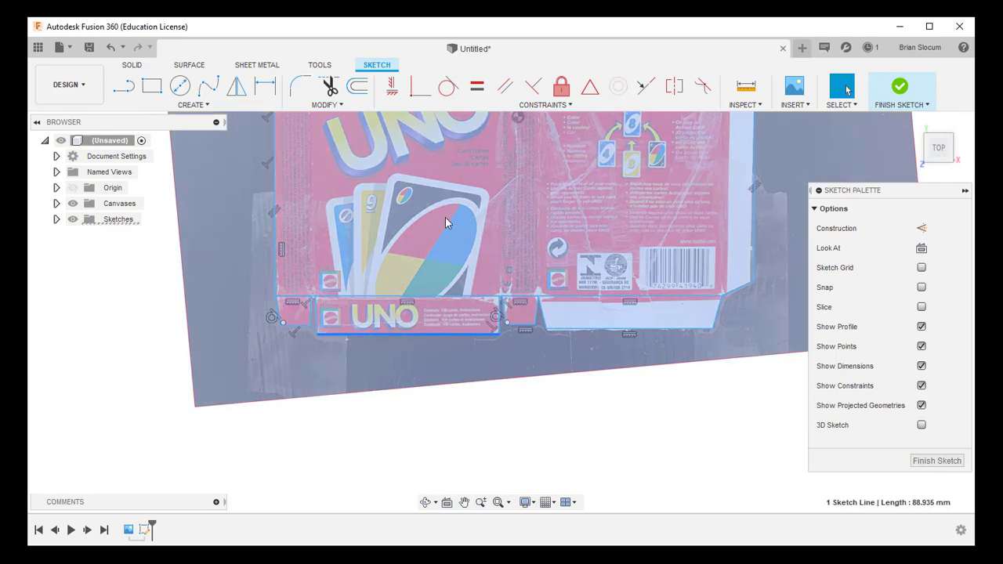
click(394, 98)
click(411, 334)
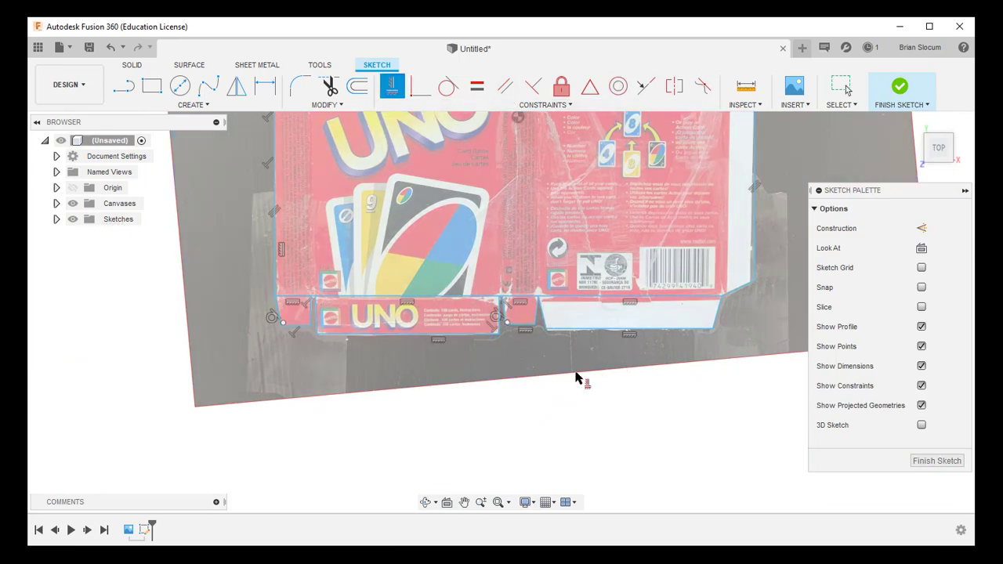
Edit the UNO box canvas and lower its opacity to 4
middle_drag(664, 347, 486, 435)
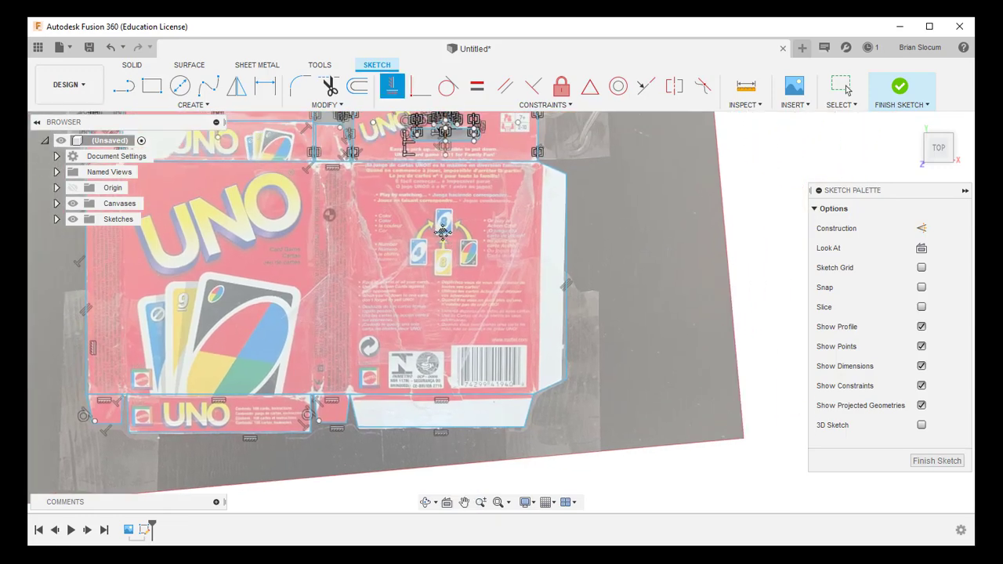
mouse_move(442, 231)
middle_down()
mouse_move(583, 254)
mouse_move(593, 304)
middle_up()
drag(577, 308, 616, 255)
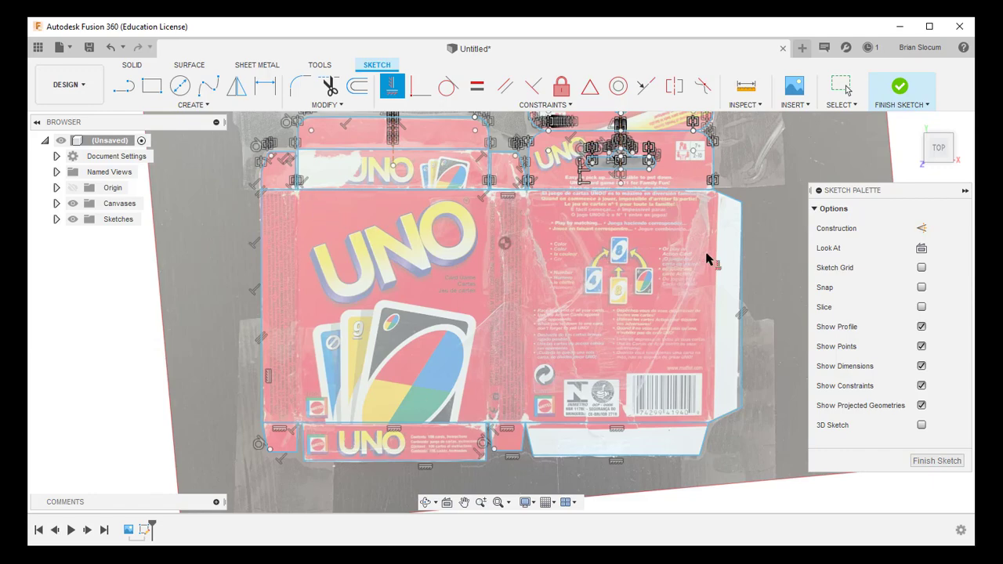
middle_drag(707, 254, 578, 295)
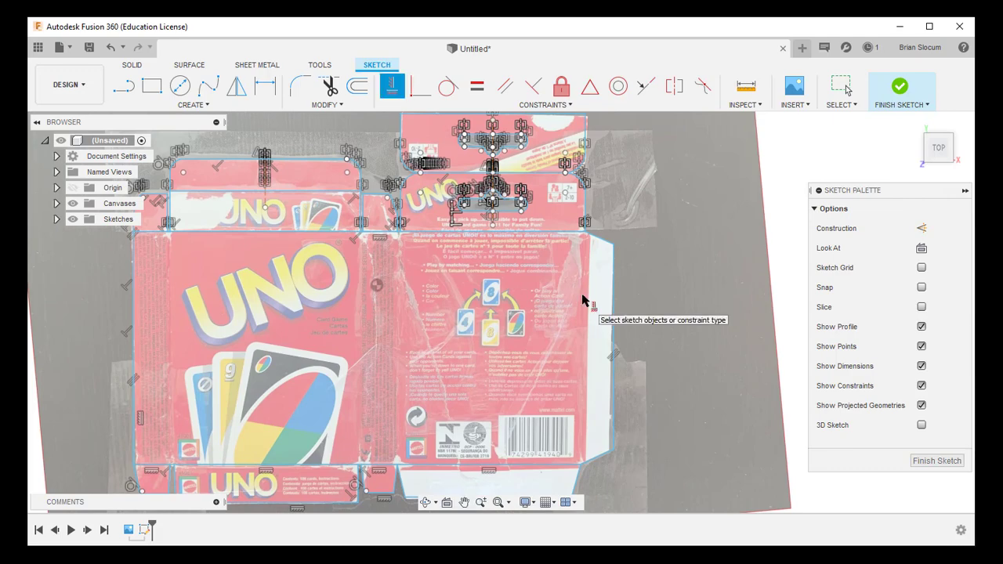
right_click(680, 282)
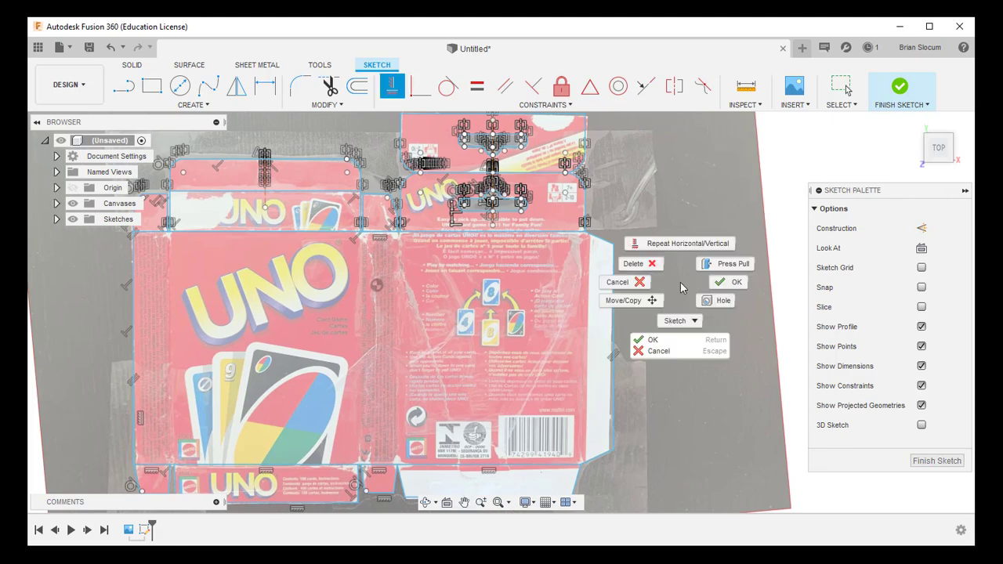
click(681, 189)
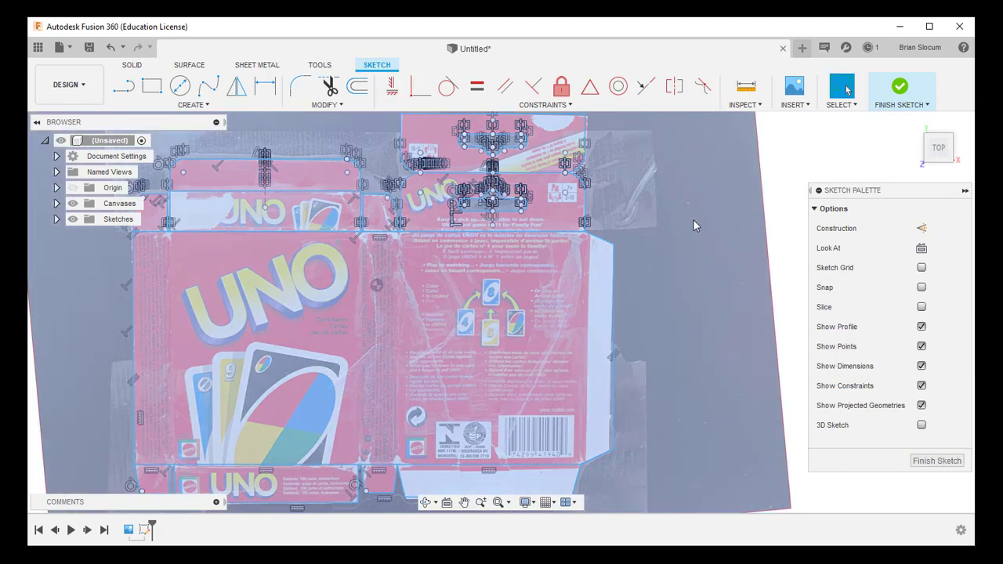
right_click(681, 276)
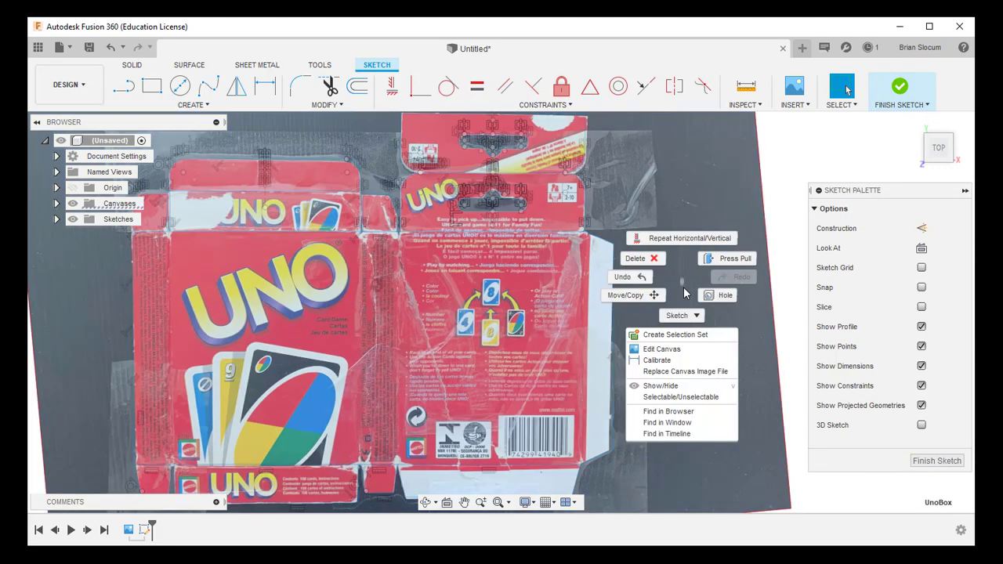
click(676, 351)
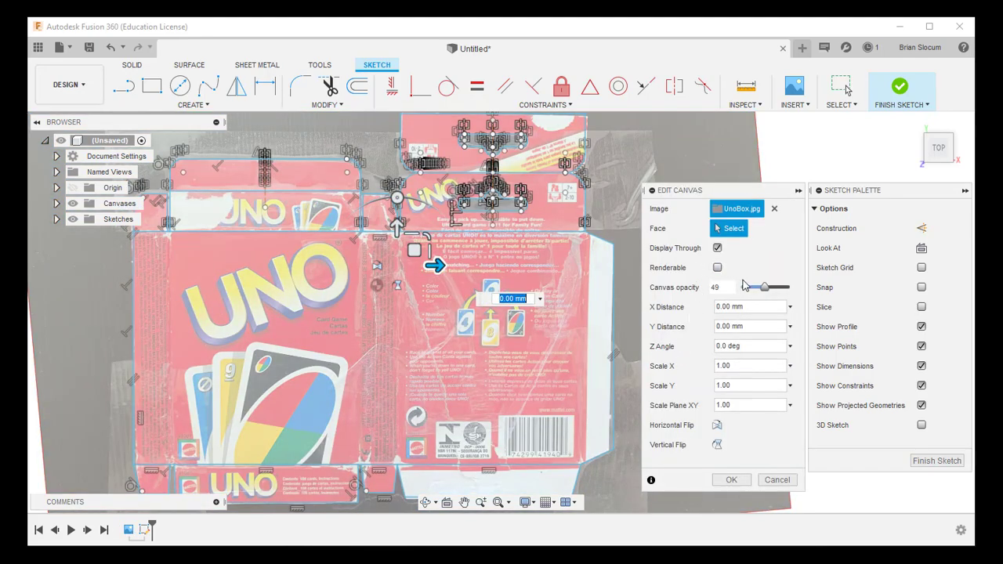
drag(764, 290, 745, 291)
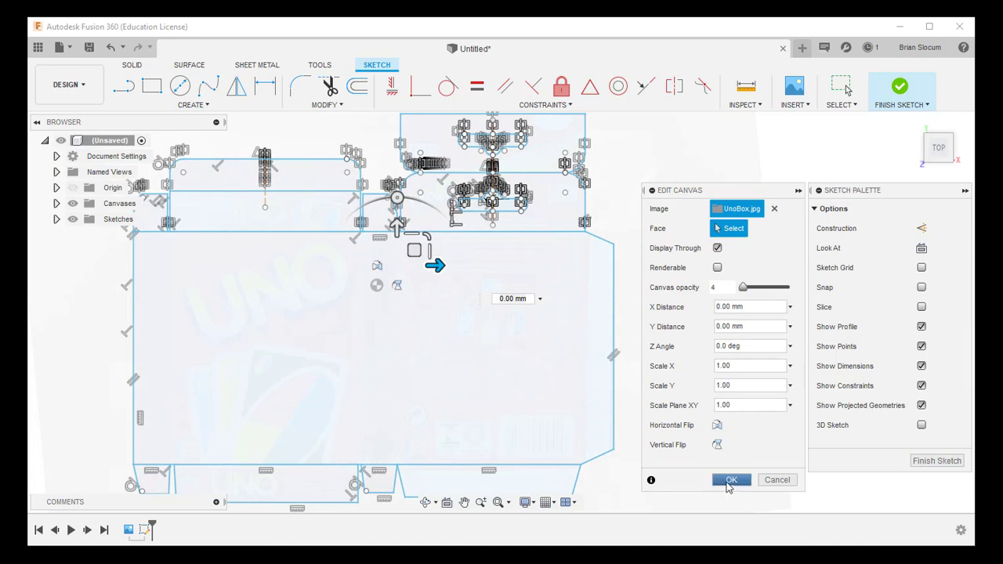
click(729, 479)
Draw a fold line about 114 mm long between the narrow outer side panel and the front panel, from top to bottom fold line
scroll(454, 381, down, 2)
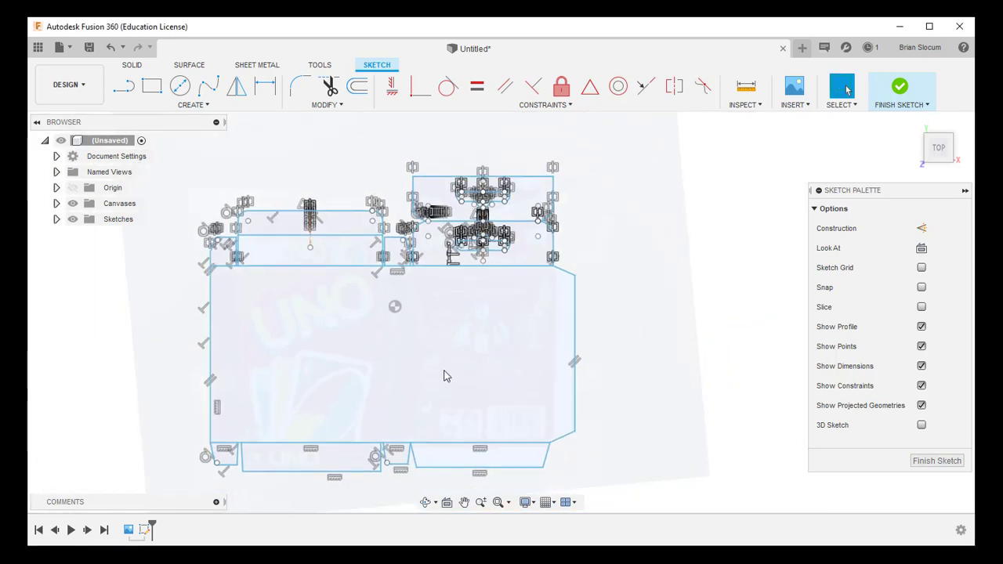
click(123, 89)
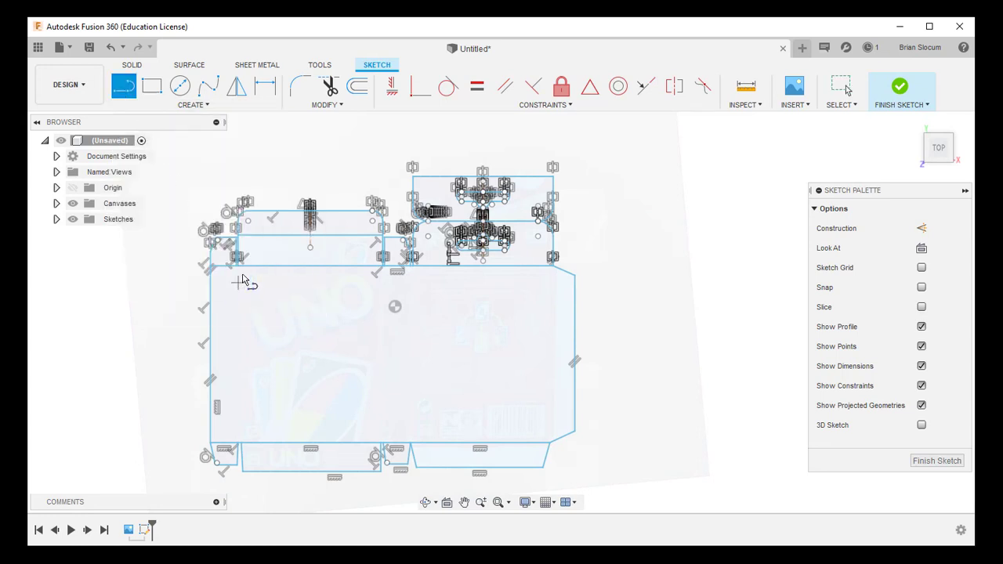
scroll(241, 282, up, 8)
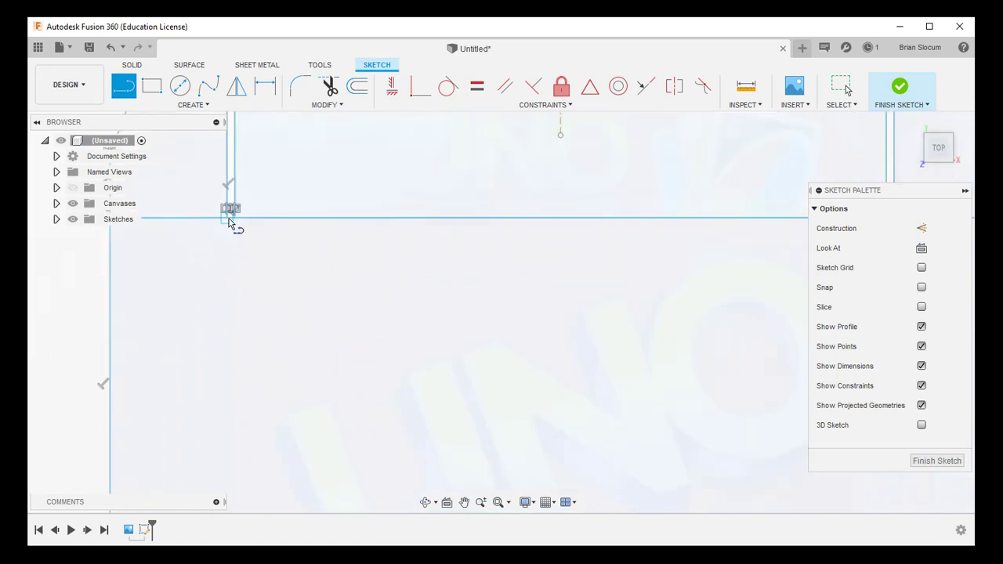
scroll(232, 224, down, 1)
scroll(232, 225, down, 6)
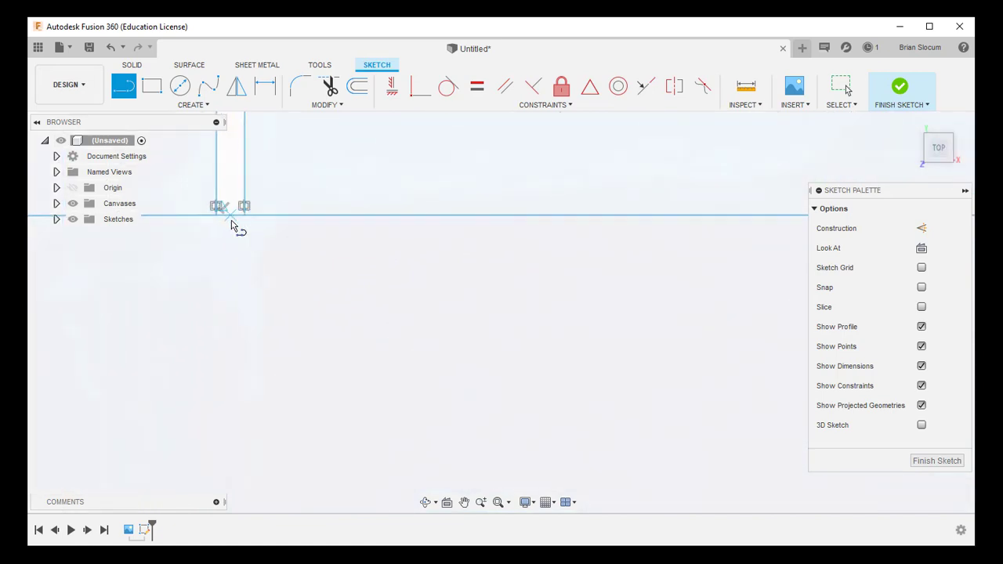
click(229, 212)
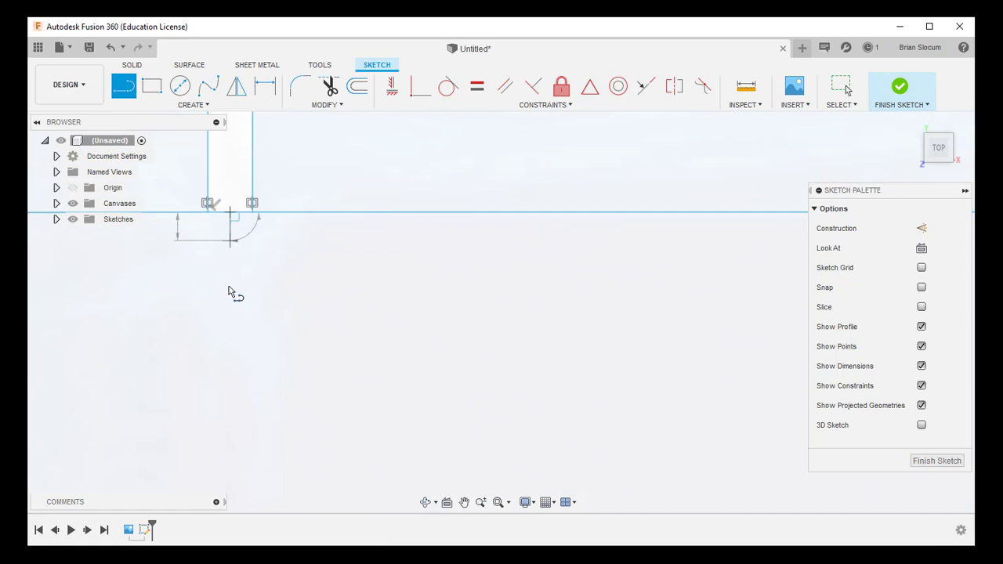
scroll(227, 311, up, 3)
scroll(227, 314, down, 4)
scroll(233, 352, down, 4)
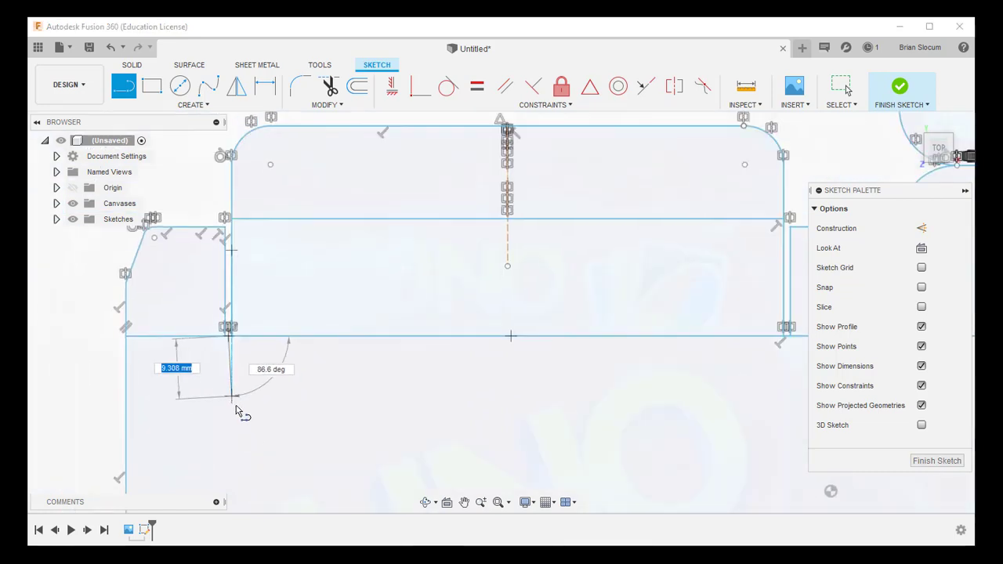
middle_drag(246, 434, 270, 174)
middle_drag(265, 407, 275, 198)
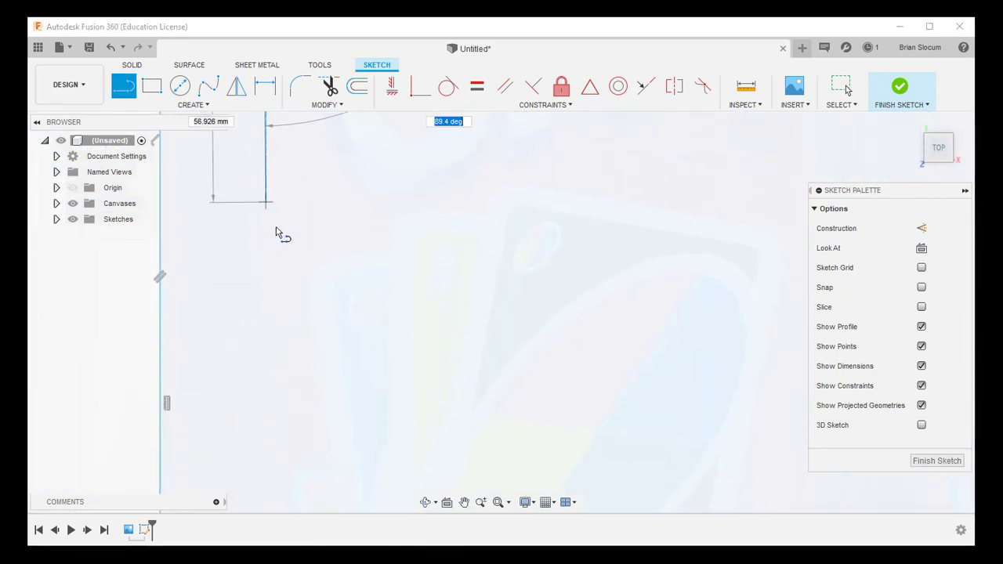
scroll(293, 361, up, 3)
scroll(290, 363, down, 5)
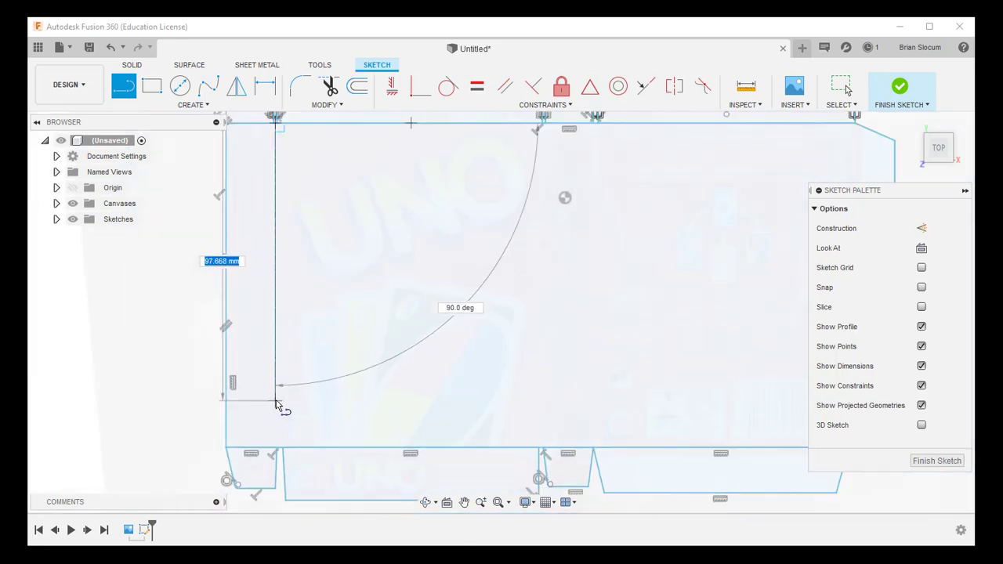
middle_drag(278, 403, 249, 289)
scroll(248, 325, down, 1)
scroll(251, 335, up, 6)
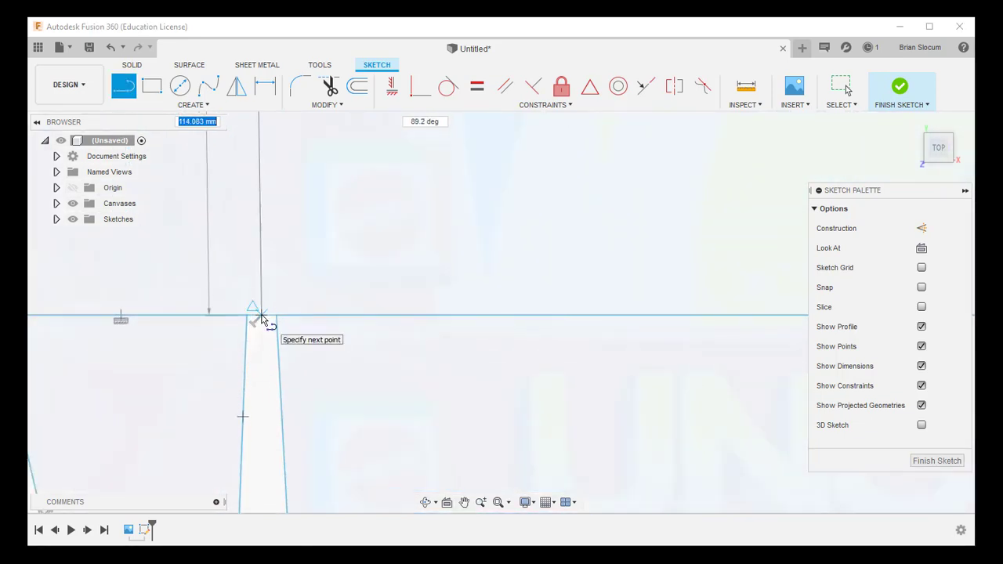
click(262, 314)
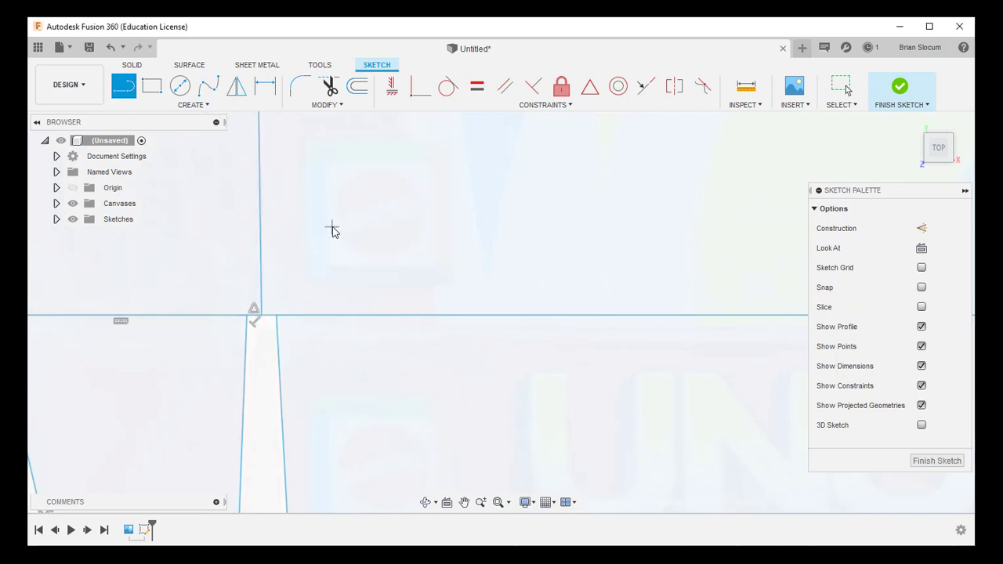
key(Escape)
Constrain the fold line between the outer side panel and the front panel vertical
scroll(333, 219, up, 1)
scroll(340, 188, down, 3)
middle_drag(340, 186, 324, 391)
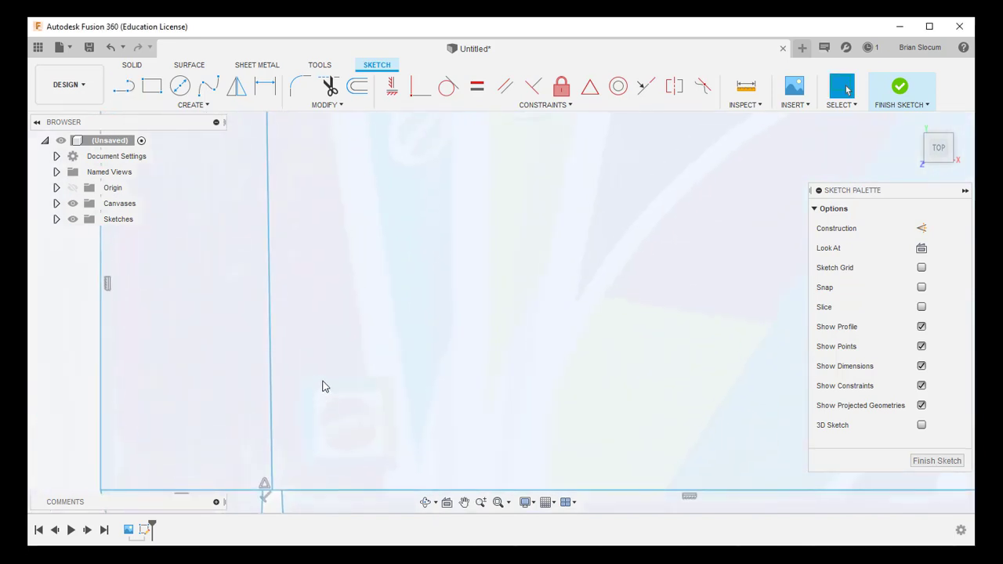
scroll(322, 302, up, 3)
scroll(316, 280, down, 3)
scroll(316, 259, down, 3)
scroll(301, 341, up, 4)
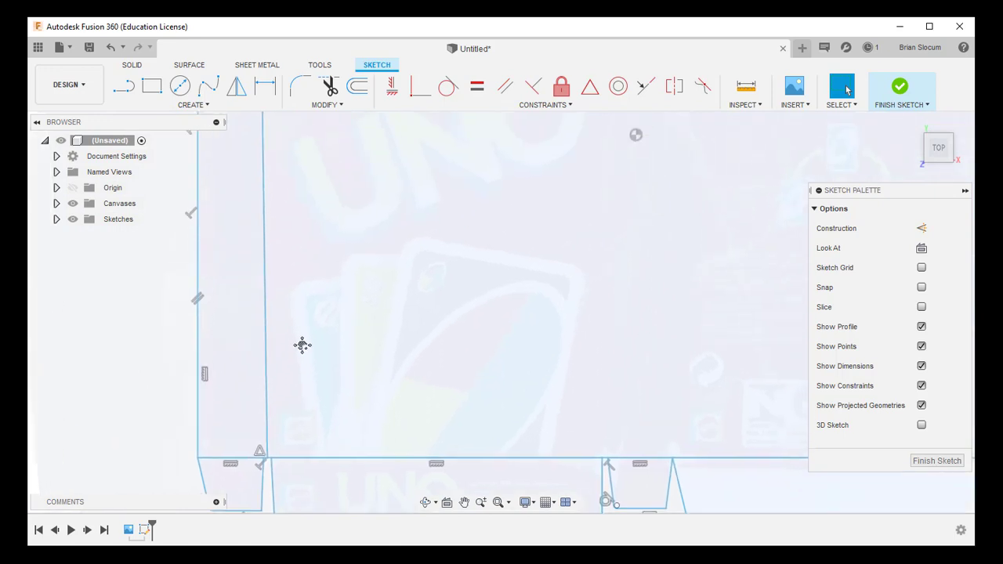
click(253, 301)
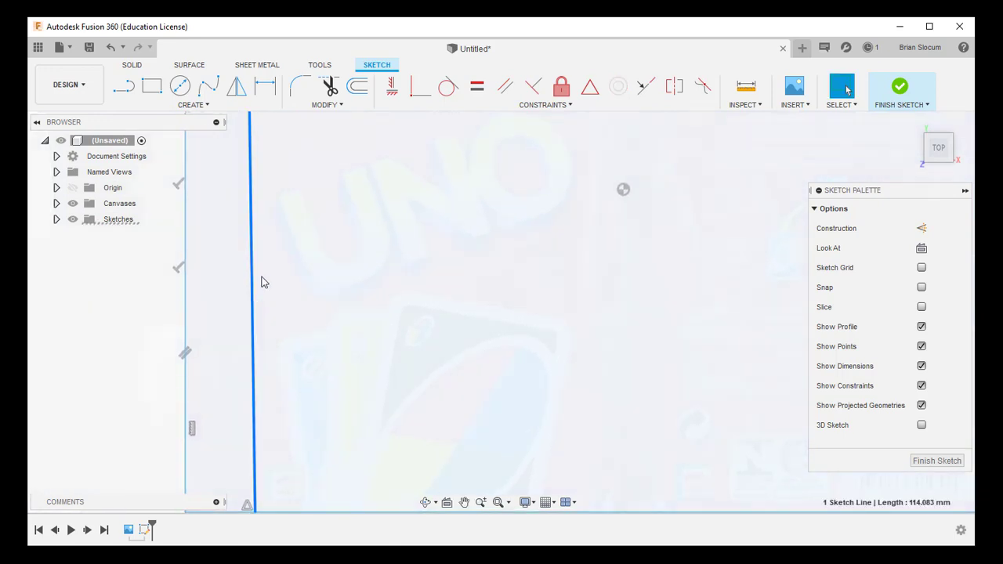
click(392, 86)
scroll(344, 329, down, 5)
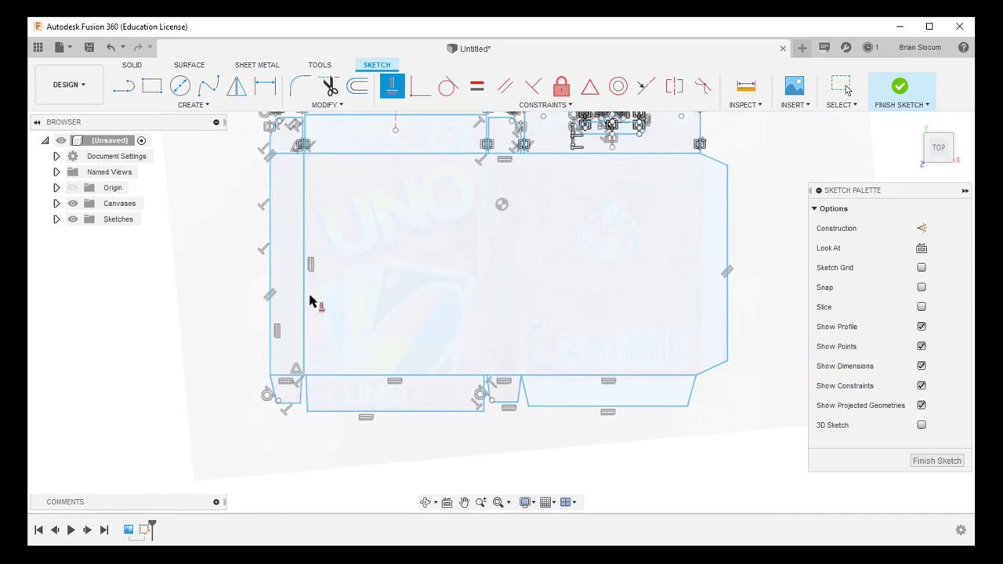
Draw a fold line about 114 mm long between the front panel and the middle narrow side panel, from top to bottom fold line
middle_drag(465, 227, 312, 253)
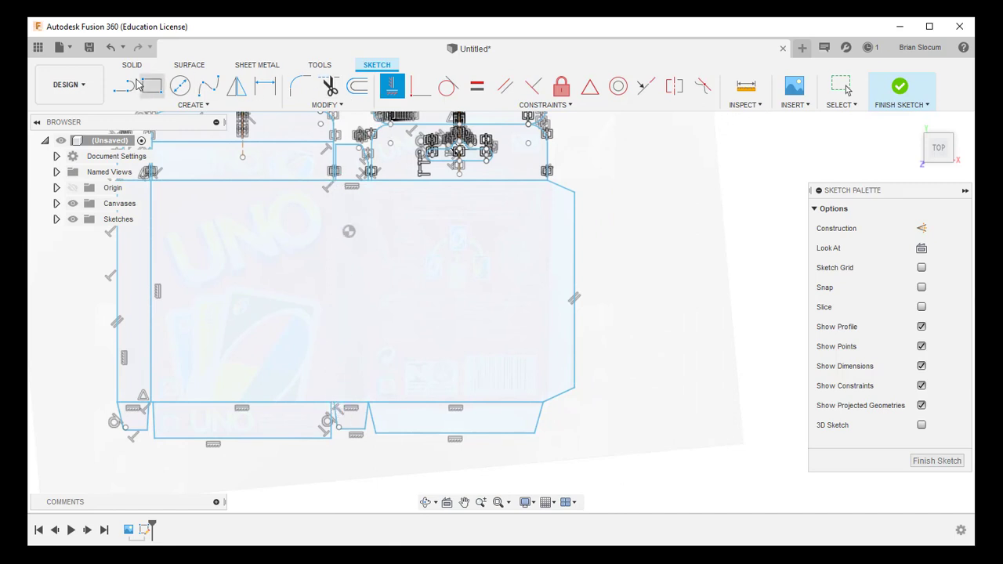
click(124, 86)
scroll(333, 185, up, 4)
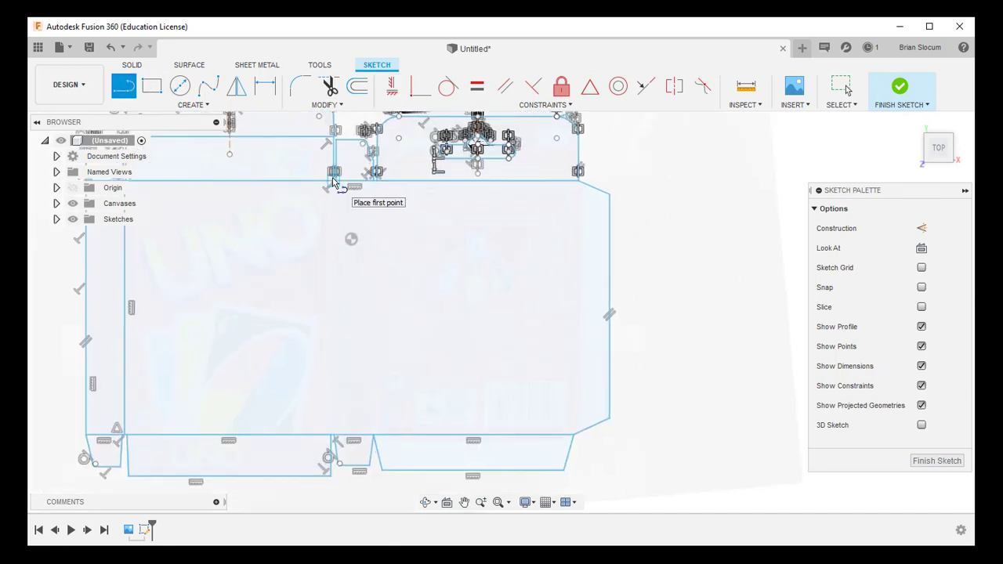
scroll(335, 185, up, 5)
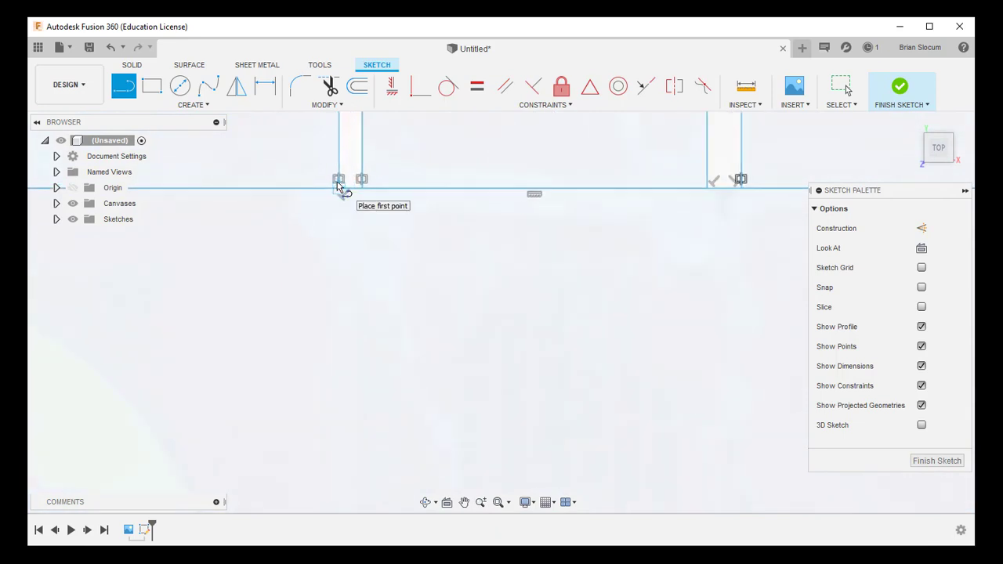
click(338, 183)
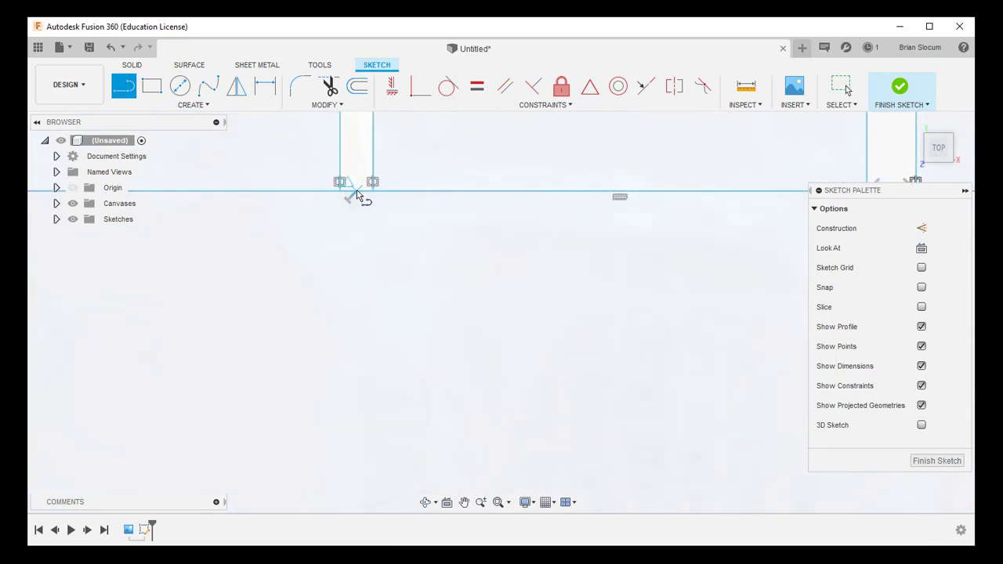
click(358, 191)
scroll(356, 313, up, 1)
scroll(355, 340, down, 3)
scroll(354, 347, up, 5)
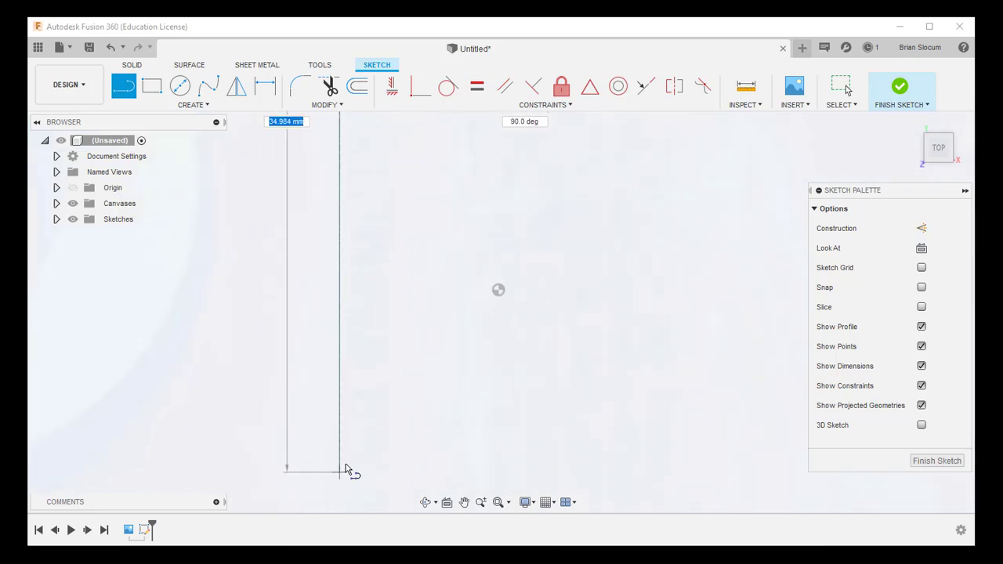
scroll(347, 470, down, 5)
middle_drag(347, 472, 363, 71)
middle_drag(368, 383, 363, 233)
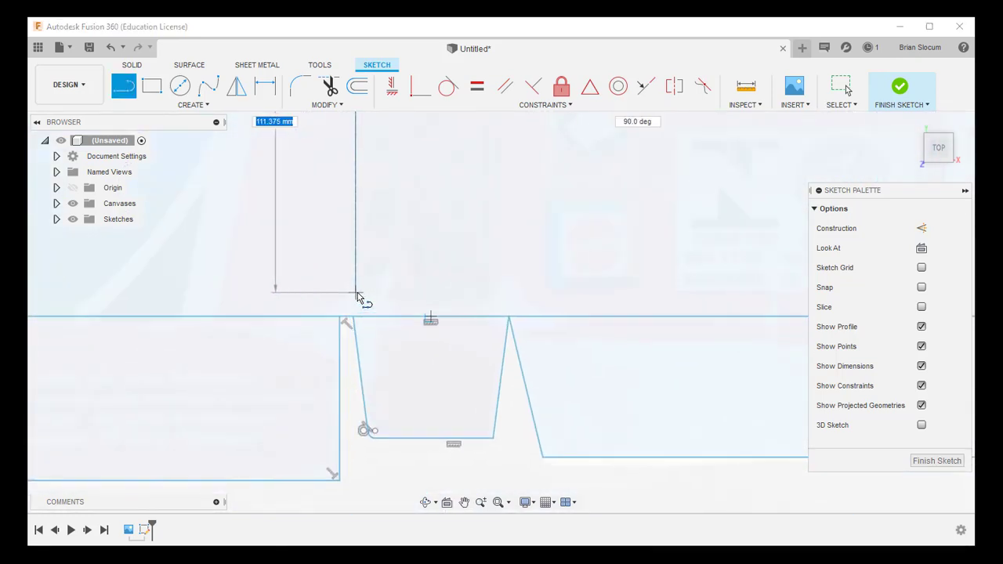
scroll(356, 305, up, 2)
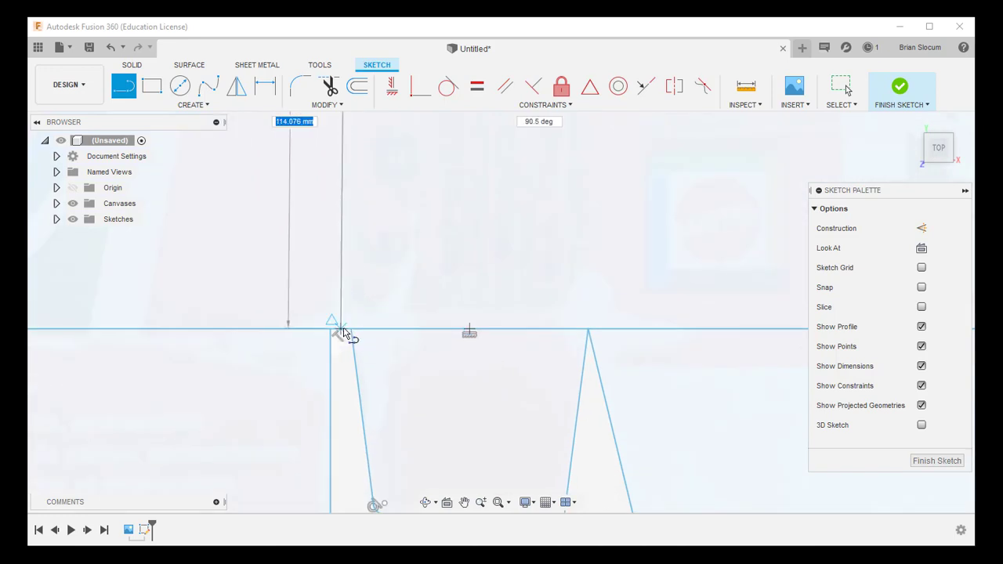
click(339, 329)
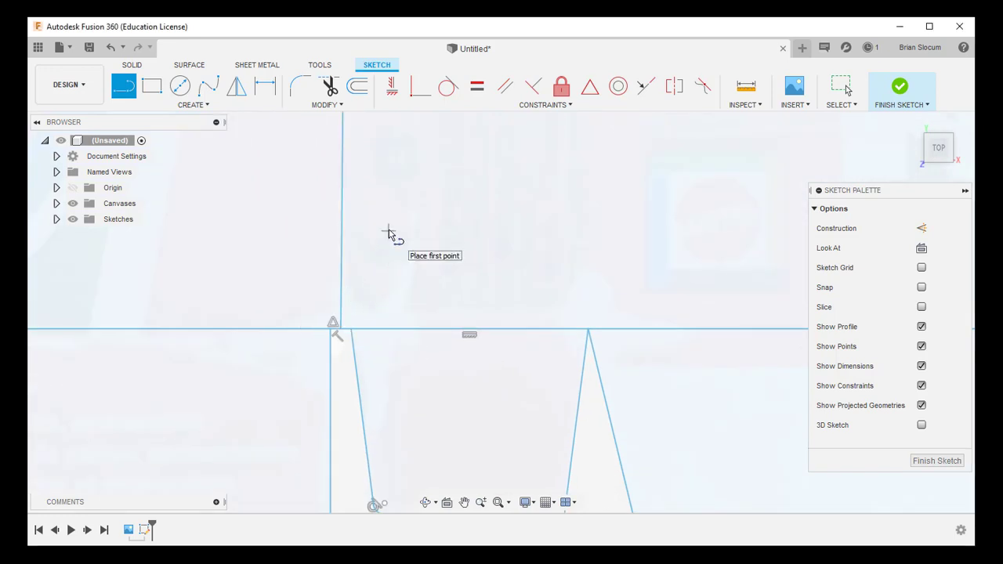
key(Escape)
Constrain the fold line between the front panel and the middle narrow side panel vertical
scroll(392, 218, down, 3)
scroll(398, 186, down, 2)
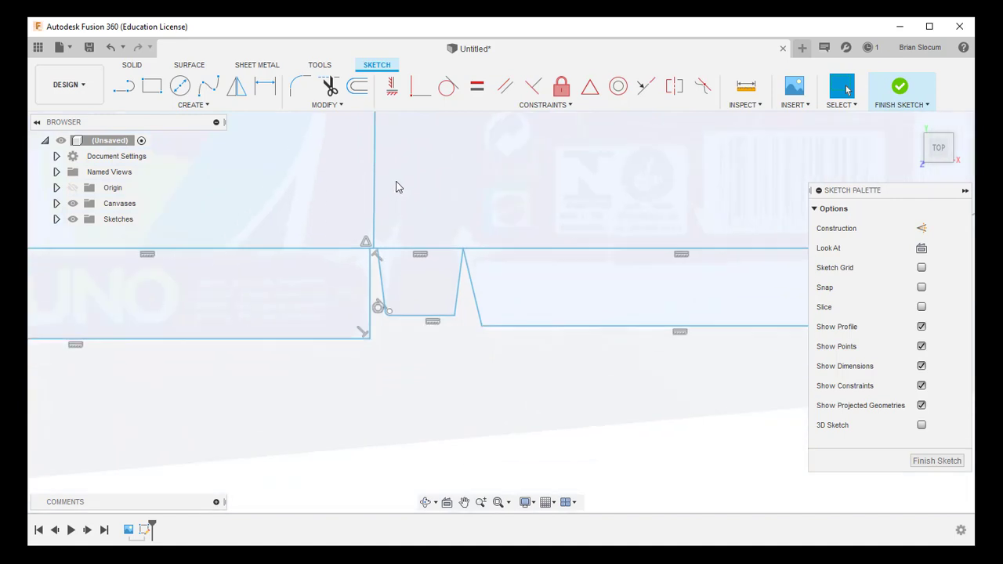
scroll(369, 446, up, 4)
scroll(387, 302, down, 4)
scroll(387, 243, down, 2)
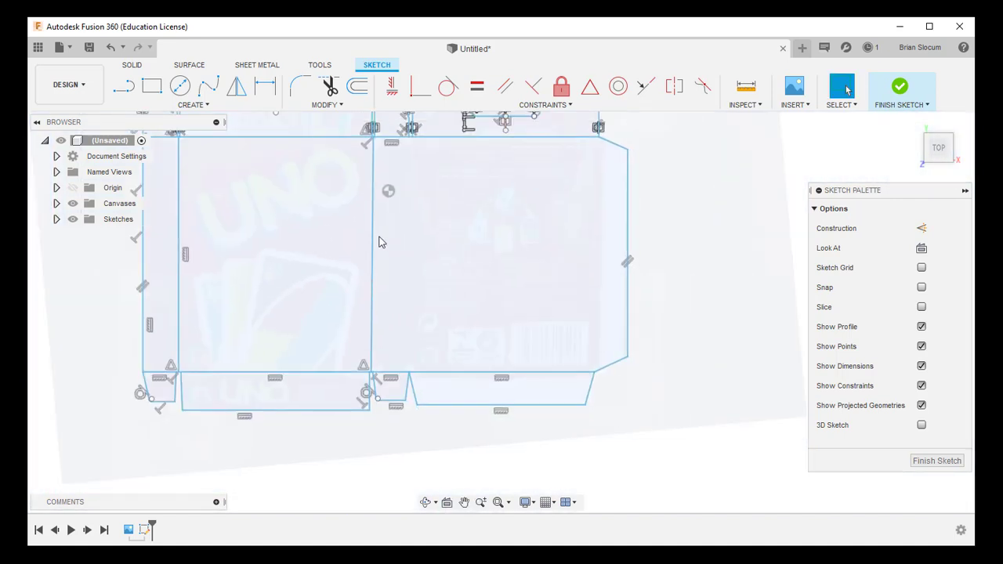
click(373, 243)
click(392, 90)
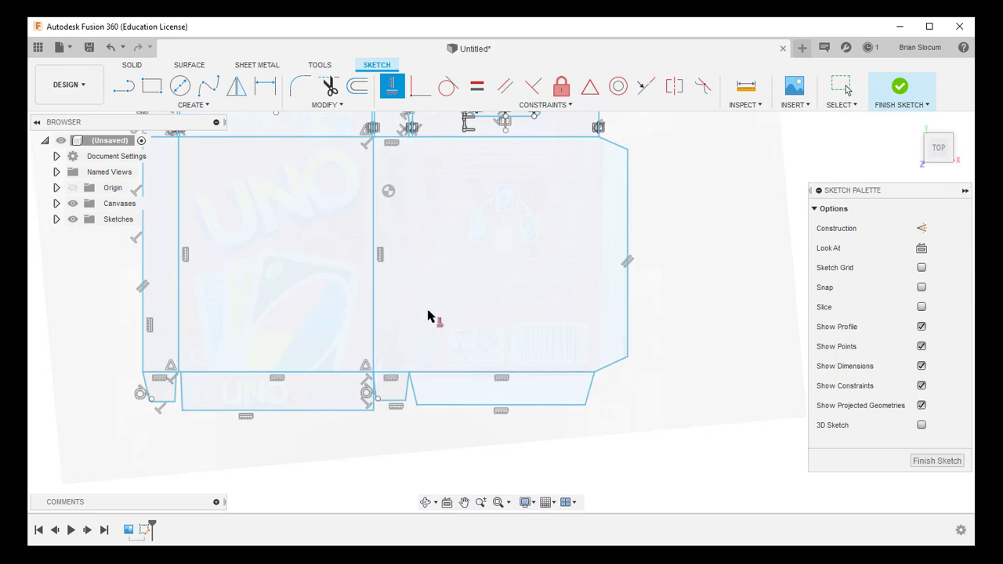
Draw a fold line about 114 mm long between the middle narrow side panel and the back panel, ending at the bottom flaps' shared corner
click(123, 86)
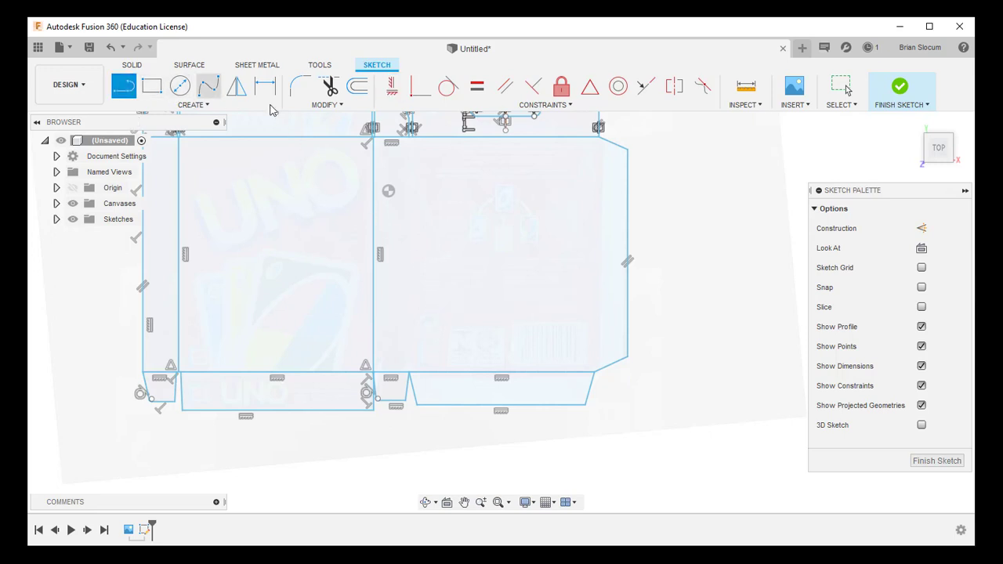
scroll(421, 142, up, 5)
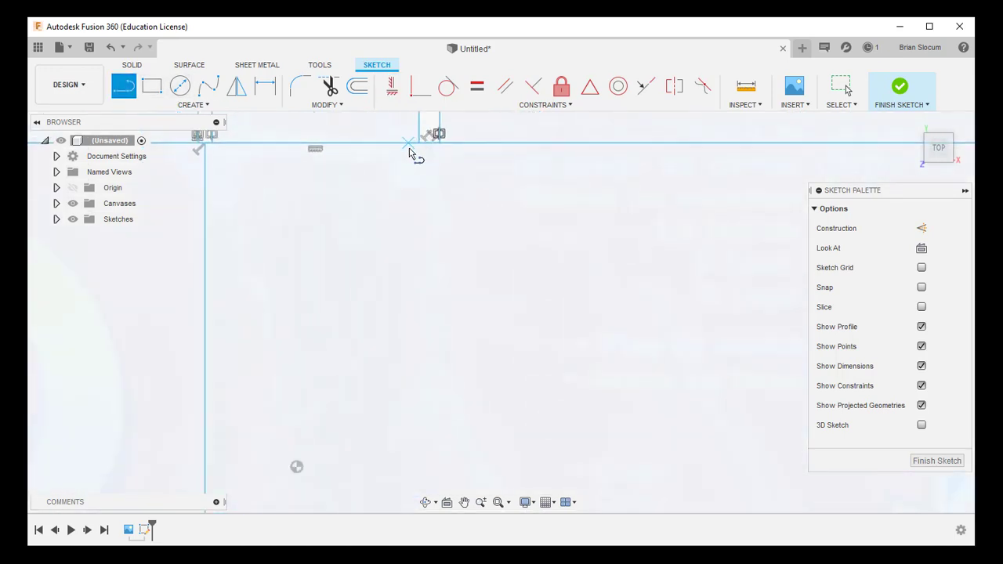
click(430, 143)
scroll(435, 352, down, 5)
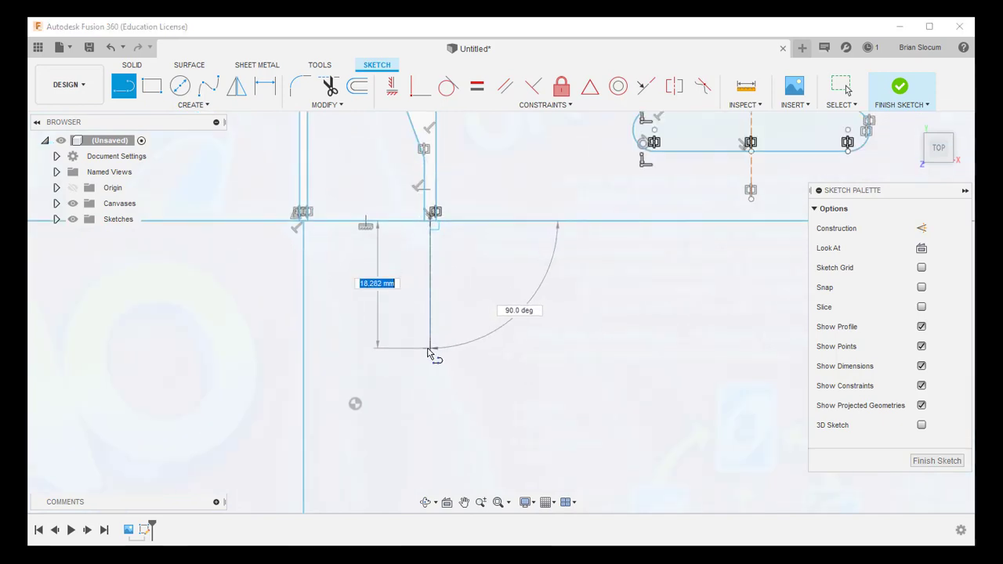
scroll(418, 253, up, 6)
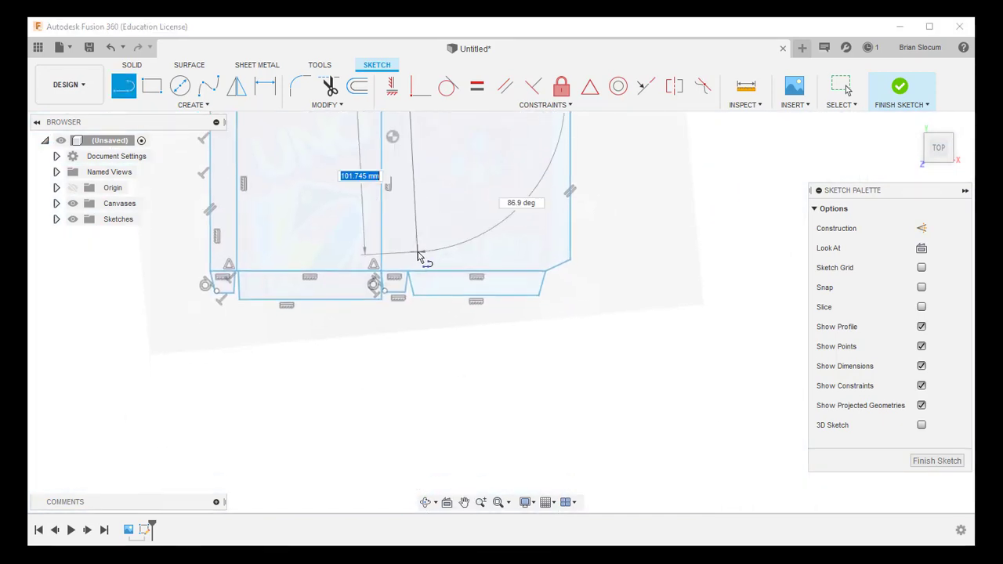
scroll(411, 271, up, 4)
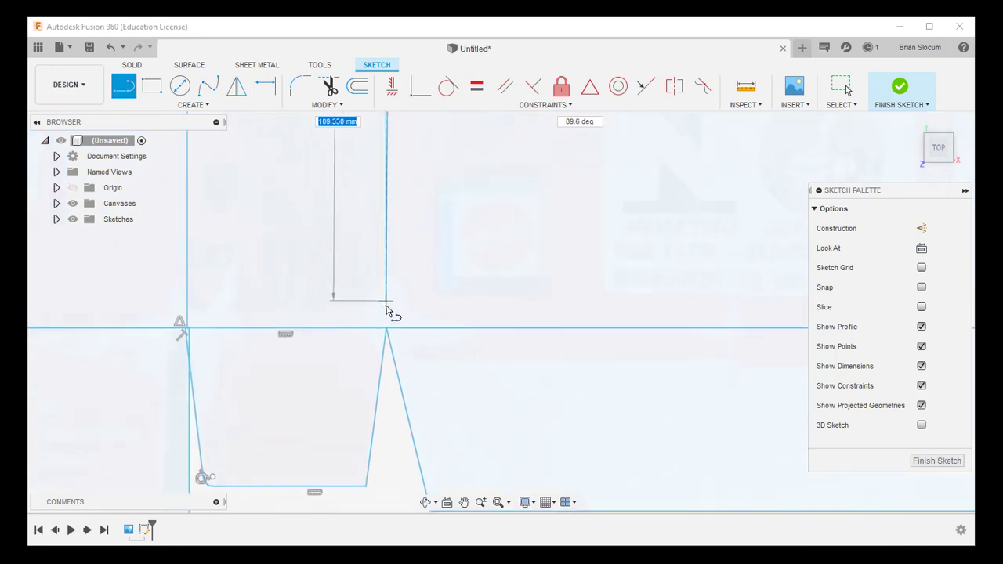
click(385, 329)
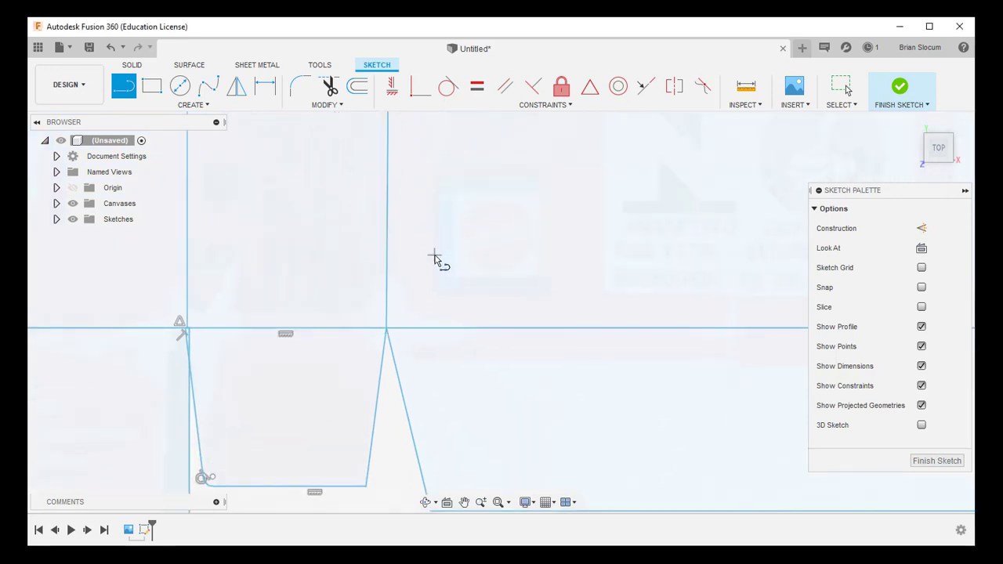
Constrain the fold line between the middle narrow side panel and the back panel vertical
scroll(434, 255, down, 5)
mouse_move(434, 235)
middle_down()
mouse_move(477, 181)
mouse_move(410, 416)
middle_up()
scroll(417, 286, down, 3)
click(376, 272)
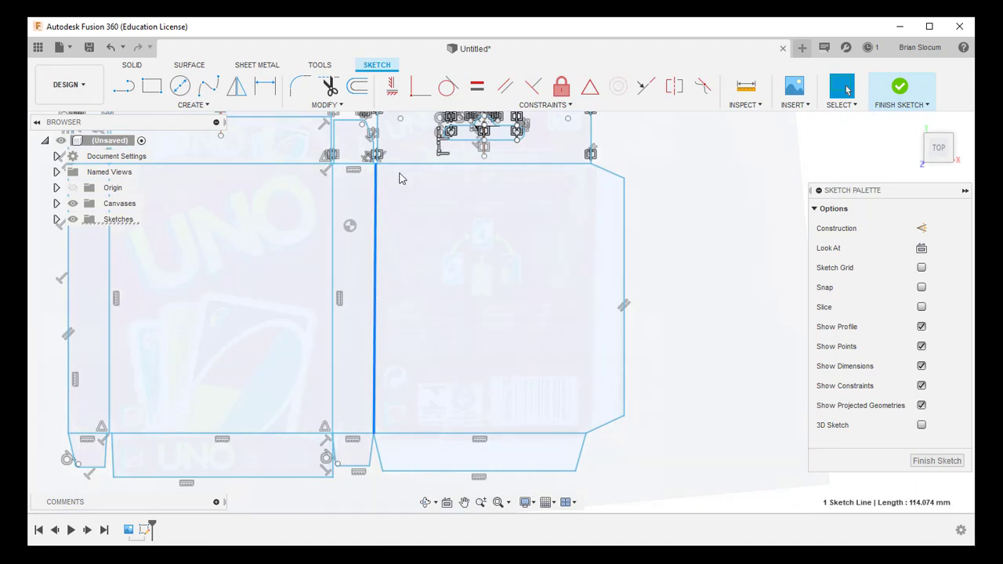
click(392, 87)
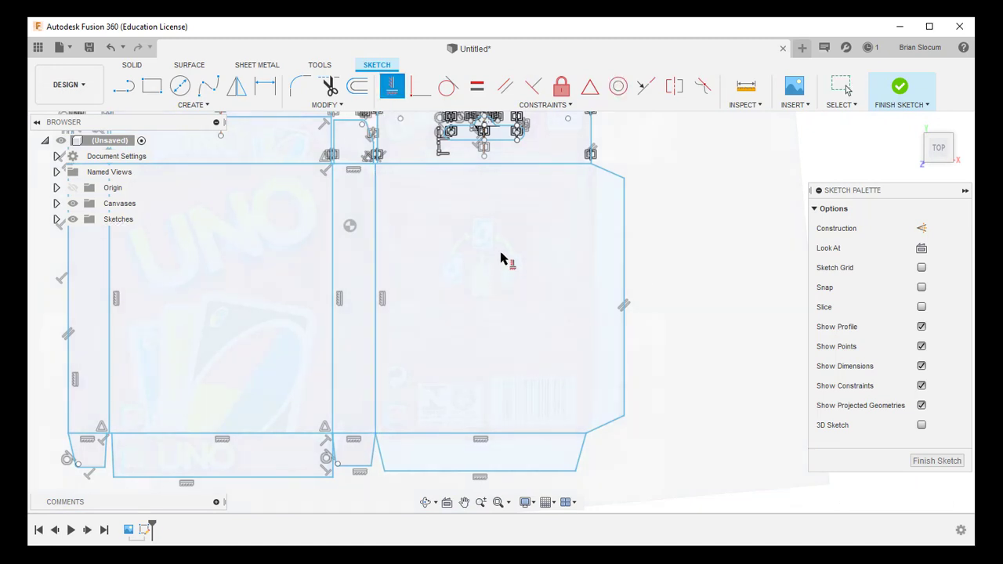
key(Escape)
Draw a fold line about 114 mm long between the back panel and the glue tab, and constrain it vertical
click(123, 85)
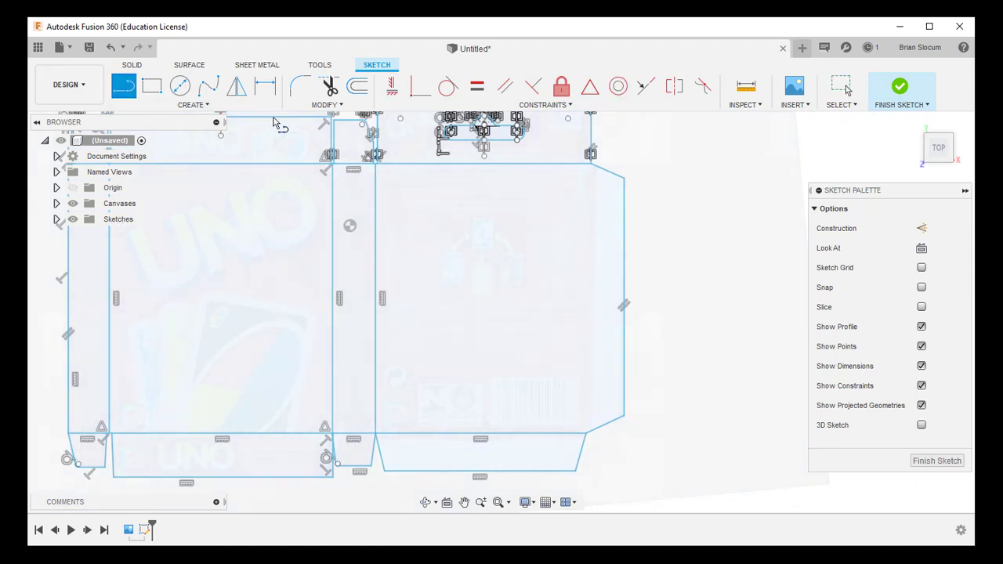
click(591, 166)
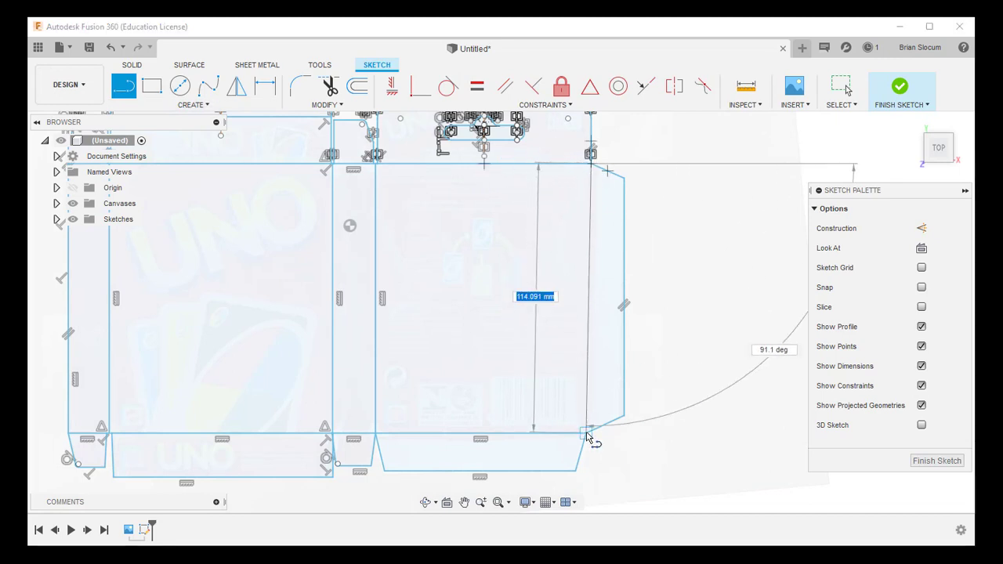
double_click(586, 433)
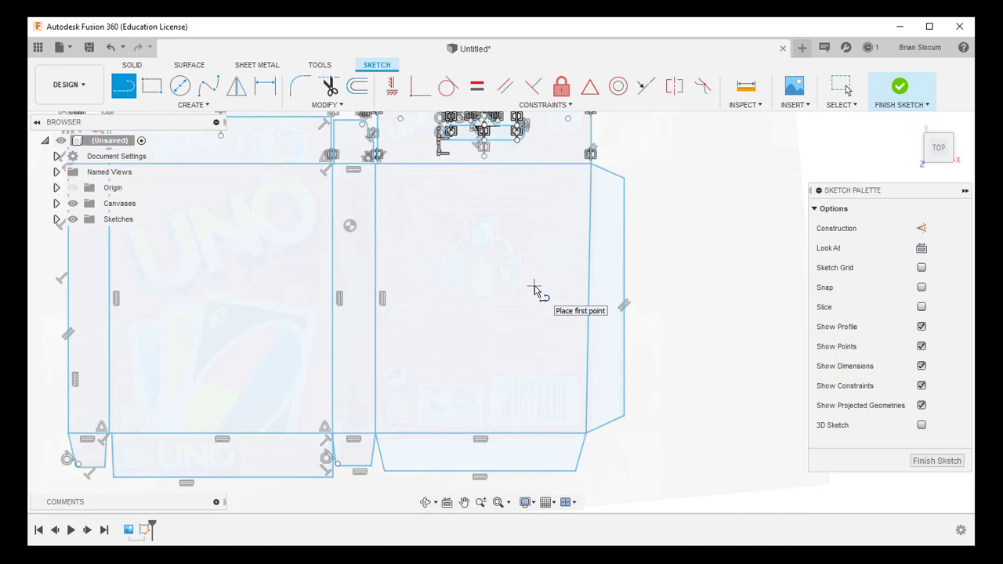
key(Escape)
click(589, 282)
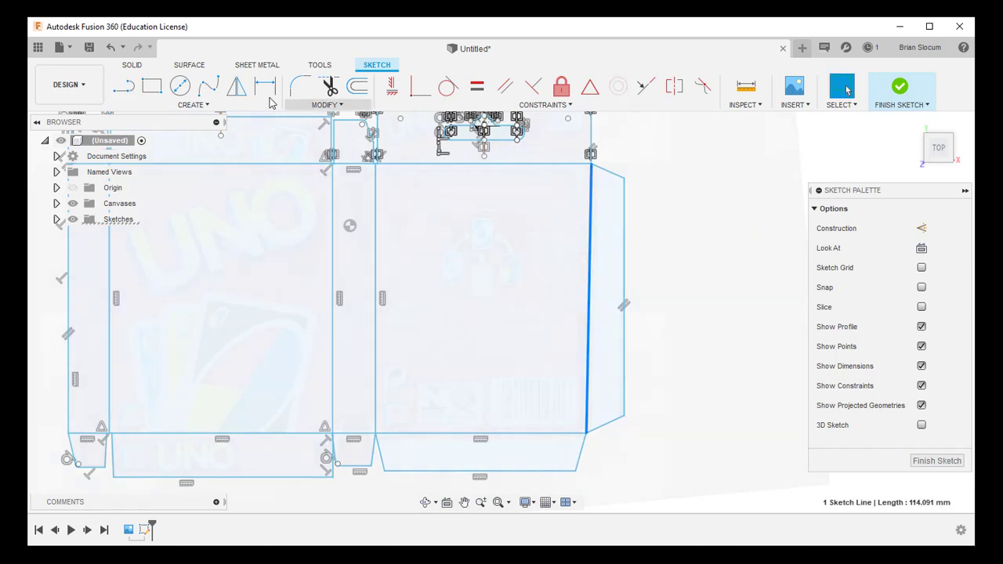
click(392, 87)
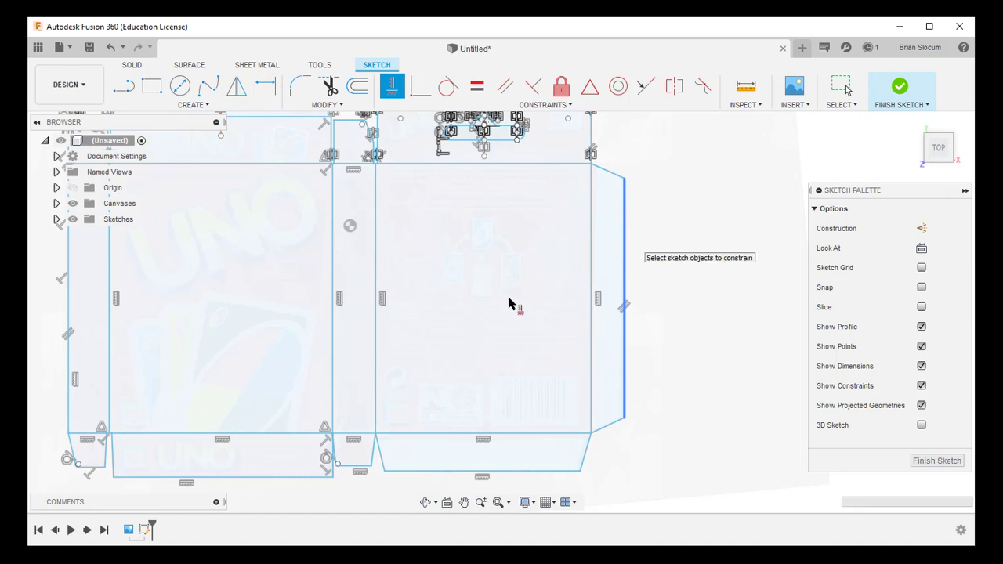
Examine the traced box sketch, checking the top flaps, hanger slots and panel fold lines
middle_drag(344, 151, 510, 302)
scroll(513, 302, up, 3)
key(Escape)
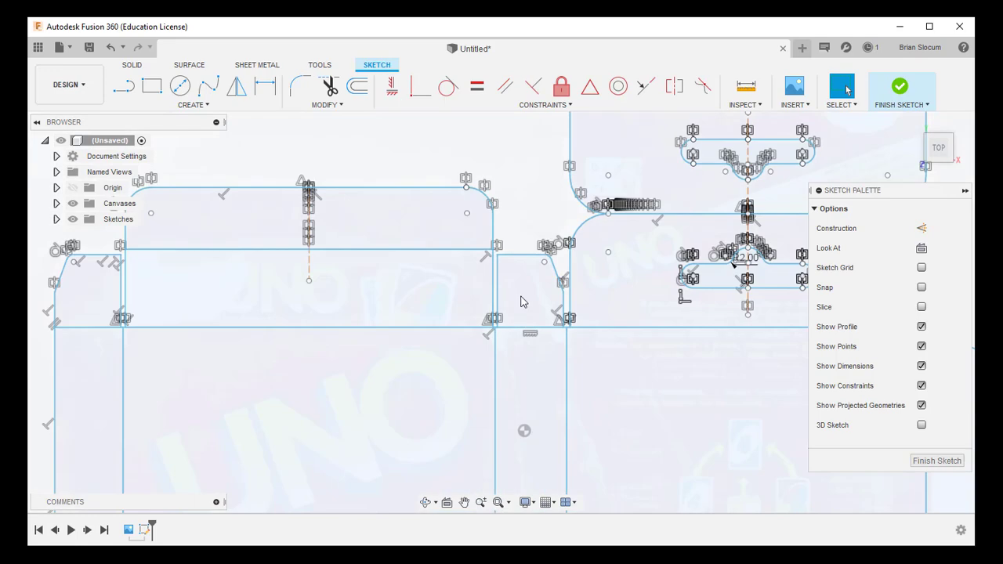
scroll(523, 300, up, 2)
scroll(523, 301, down, 3)
scroll(521, 301, down, 5)
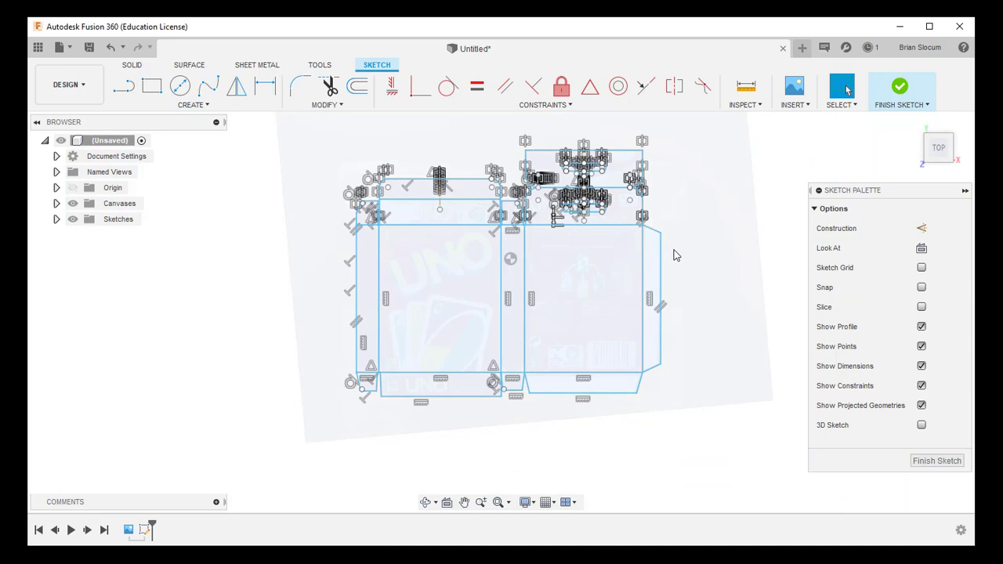
scroll(654, 210, up, 6)
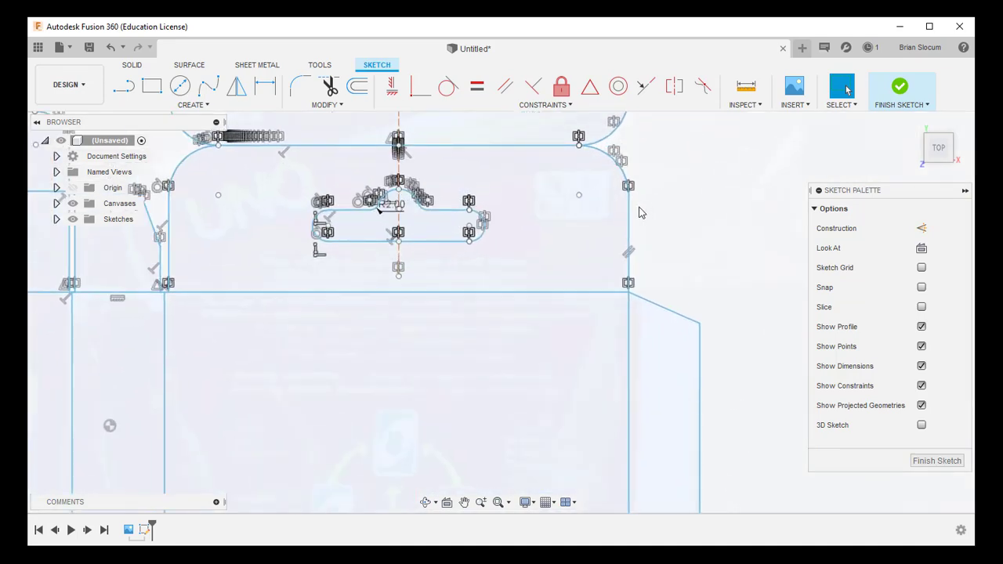
scroll(577, 202, down, 5)
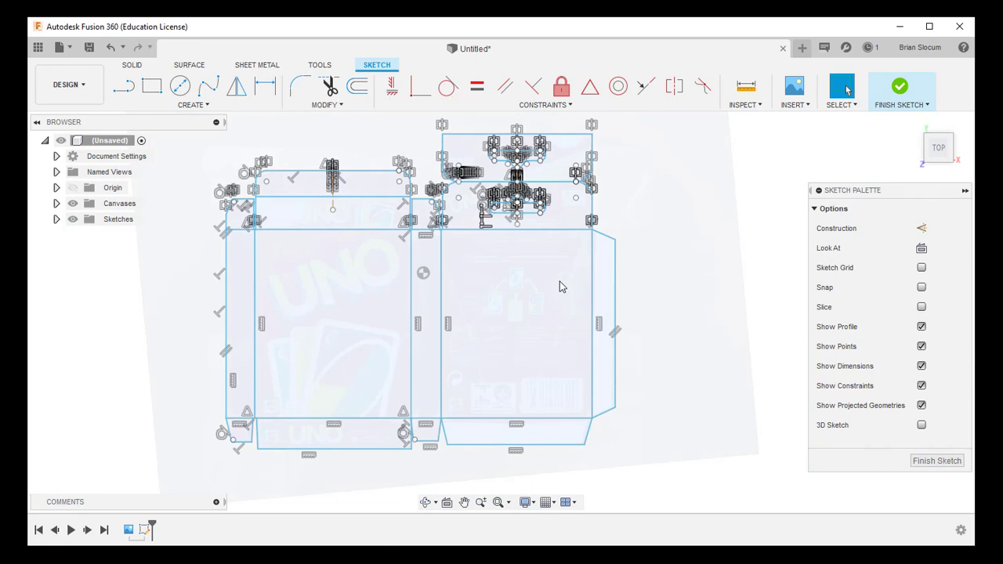
Finish the sketch of the unfolded UNO box
click(899, 88)
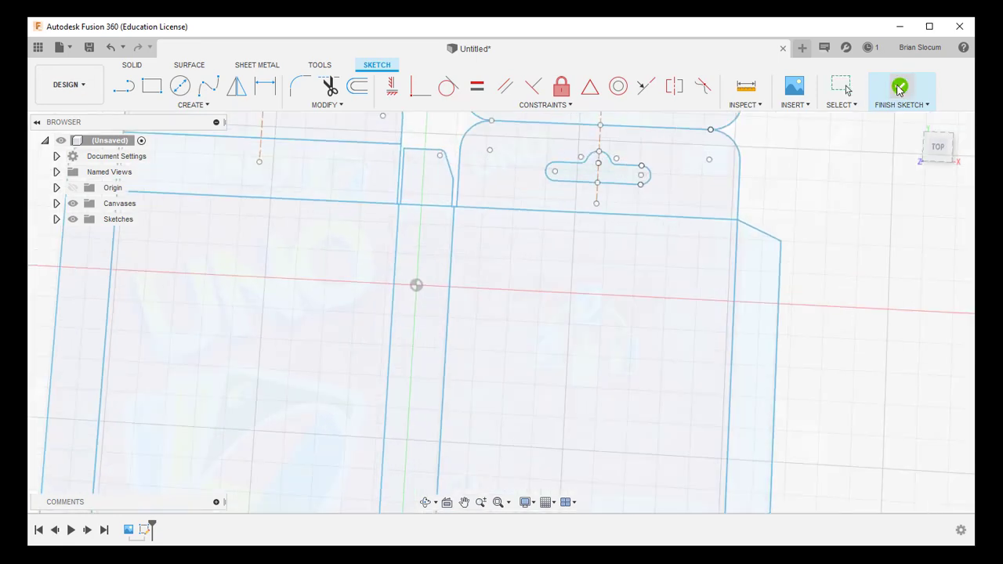
scroll(664, 249, down, 5)
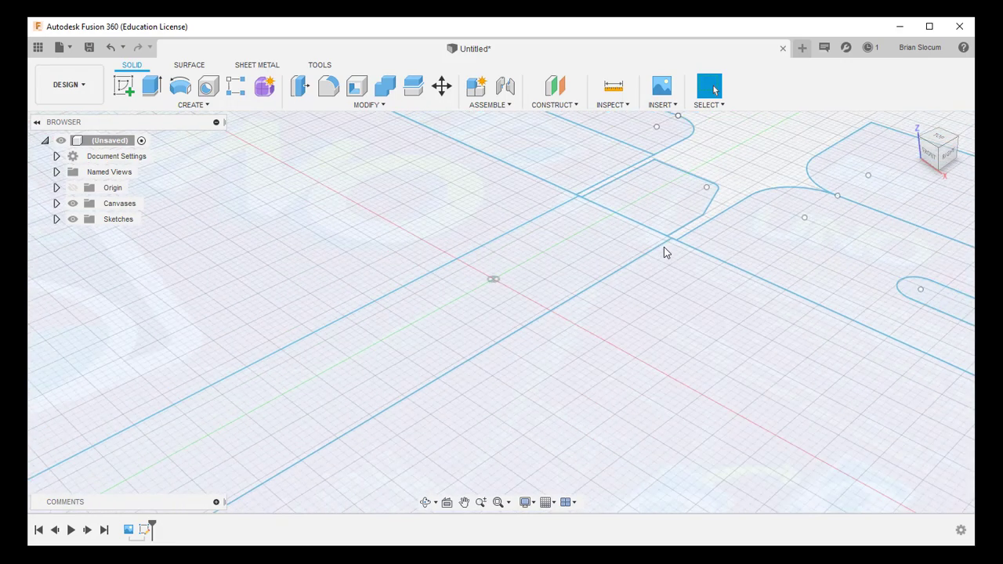
scroll(663, 249, down, 4)
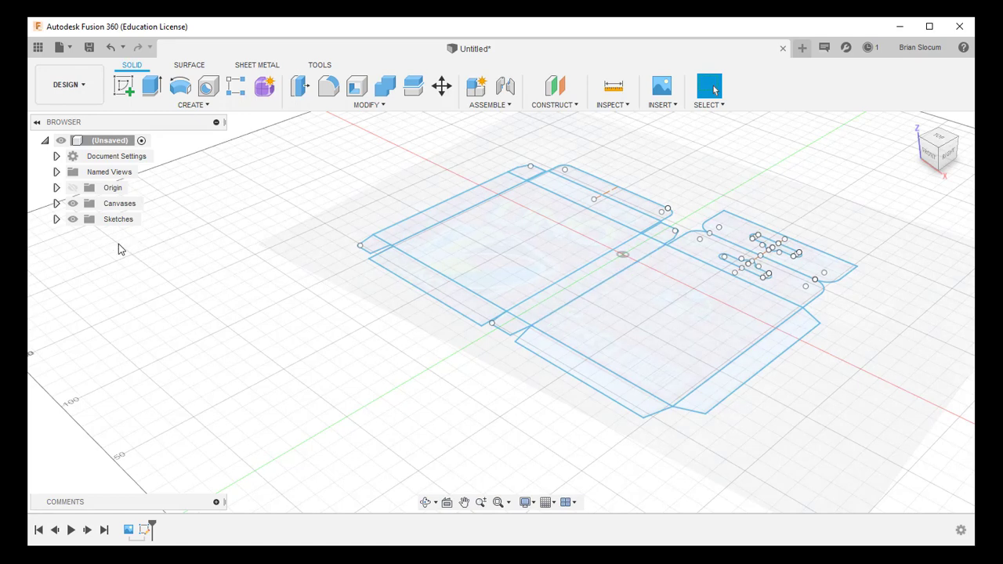
Save the box sketch Sketch1 as a DXF file
click(55, 220)
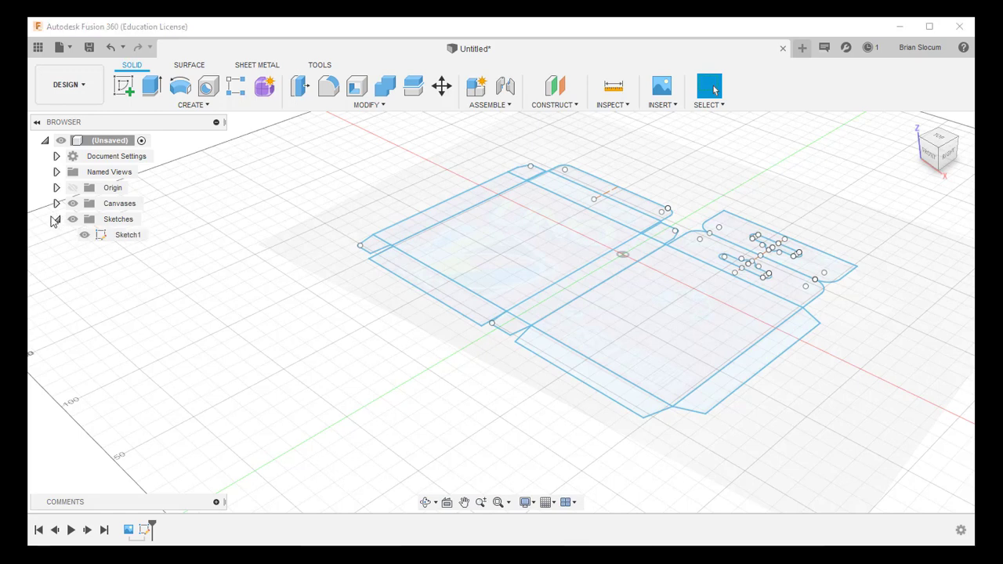
right_click(132, 241)
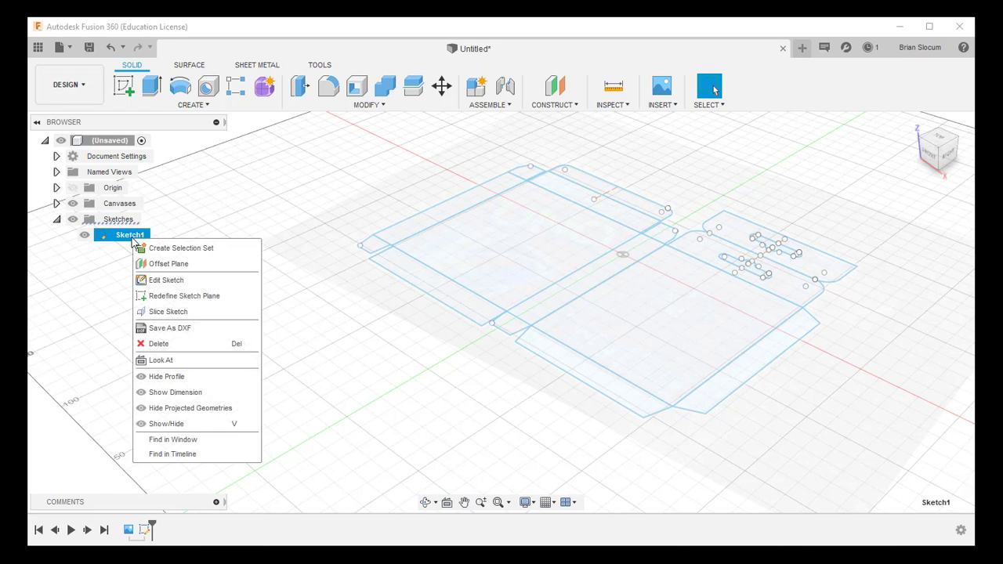
click(171, 328)
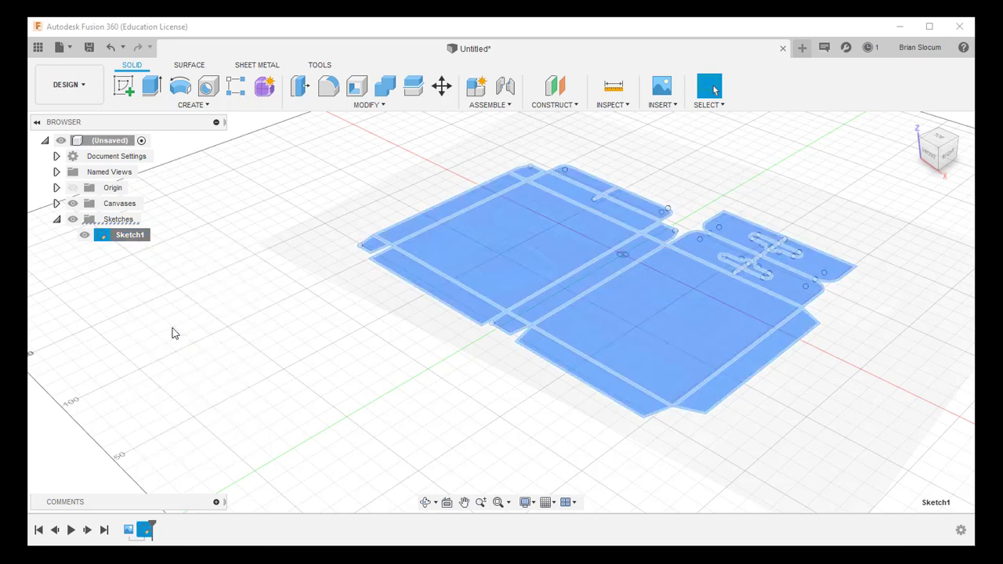
click(56, 220)
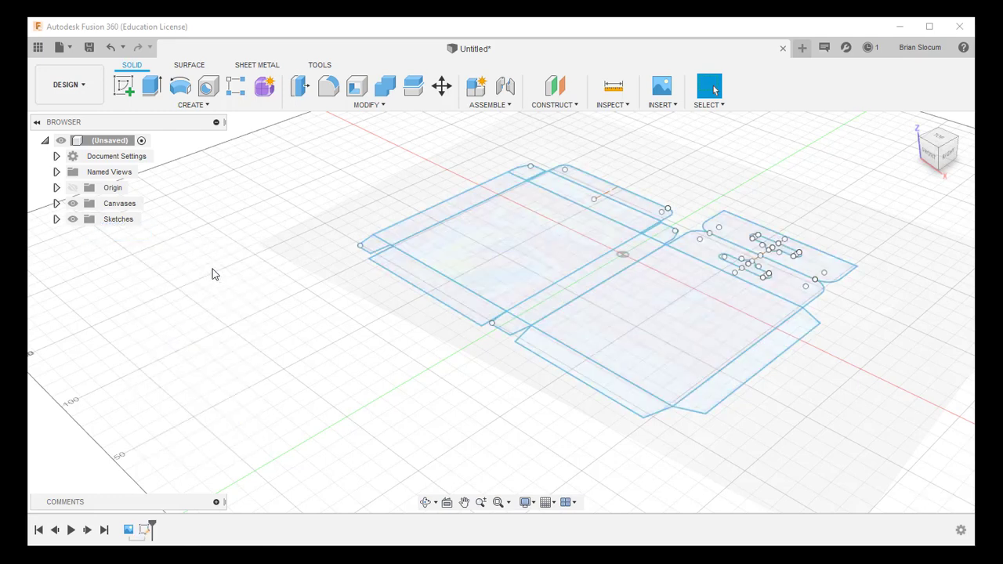